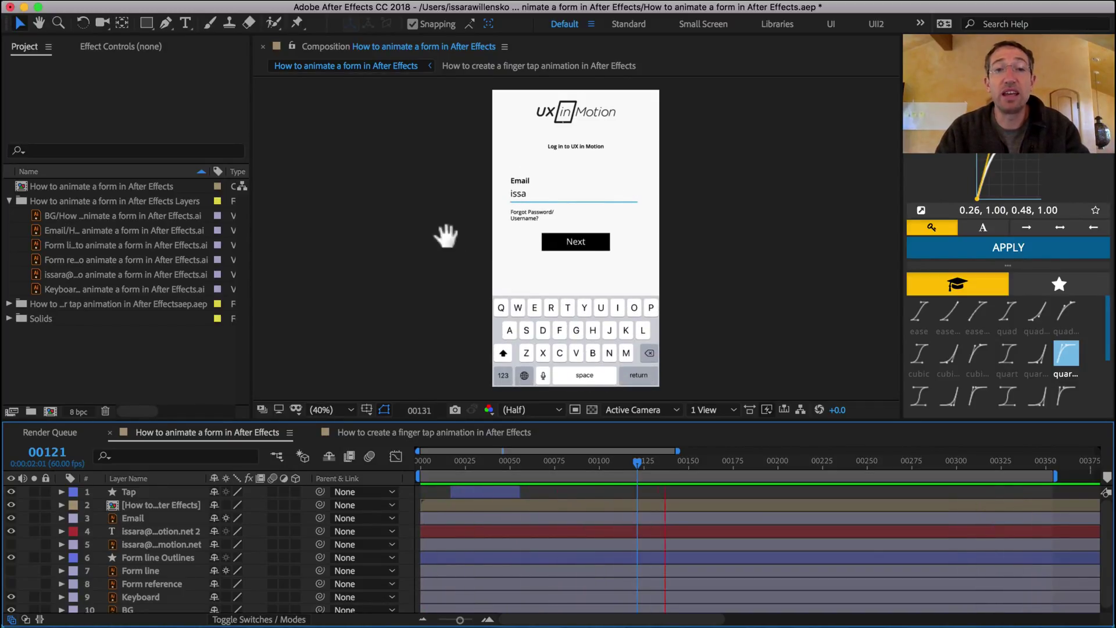
Stop the preview and locate the After Effects project in Finder's Assets folder.
key(space)
key(super+Tab)
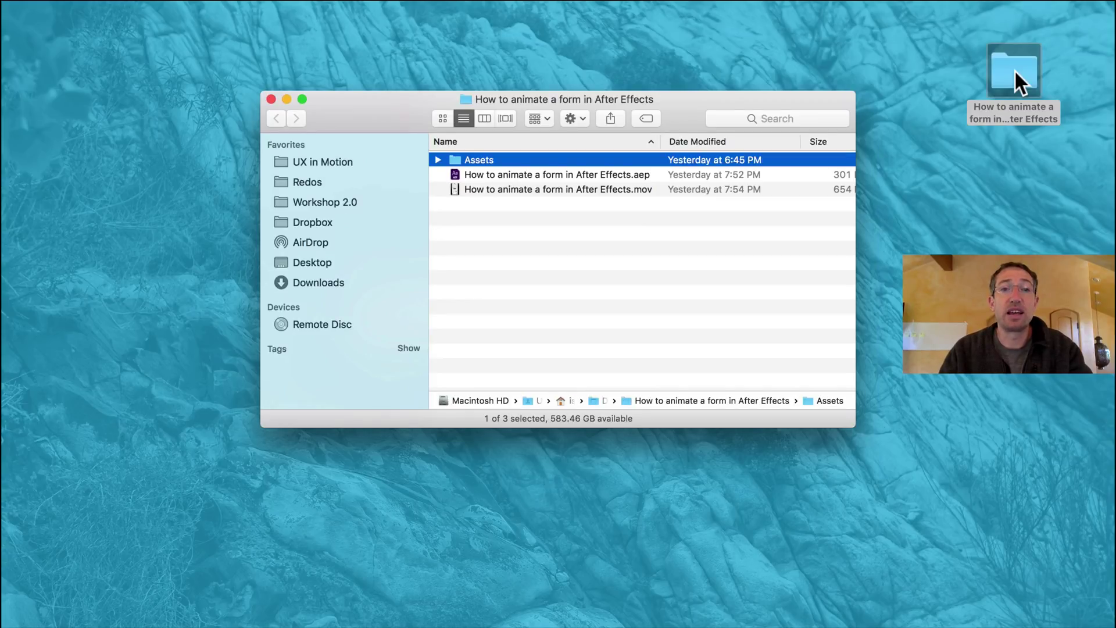
key(Right)
key(Down)
key(Down)
key(Down)
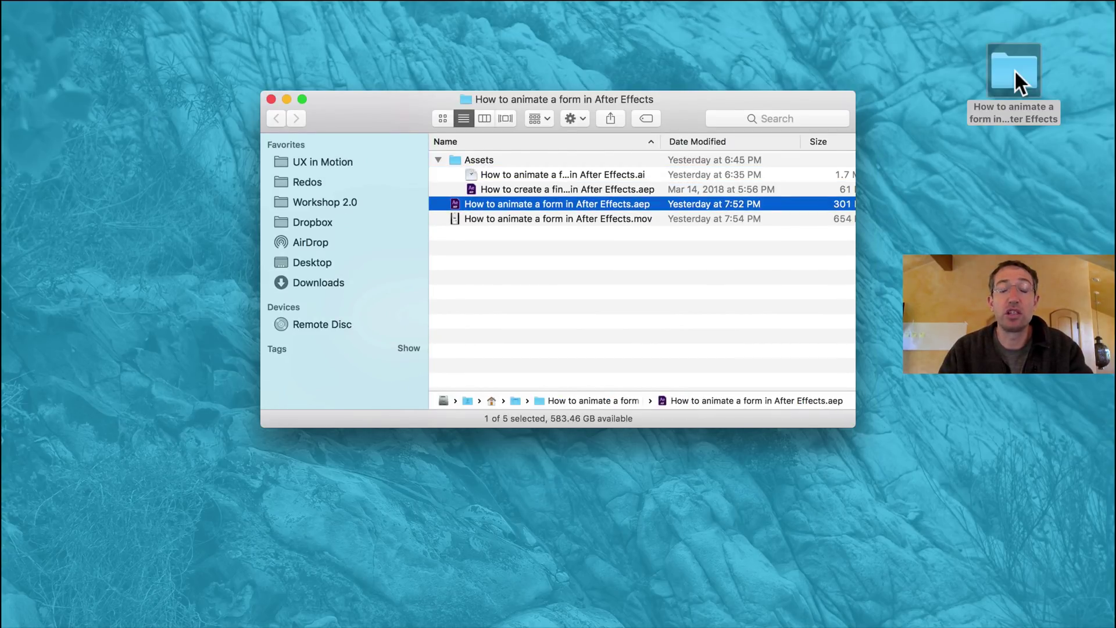
key(Down)
Quick-look the finished form animation video, then close Finder and return to After Effects.
key(space)
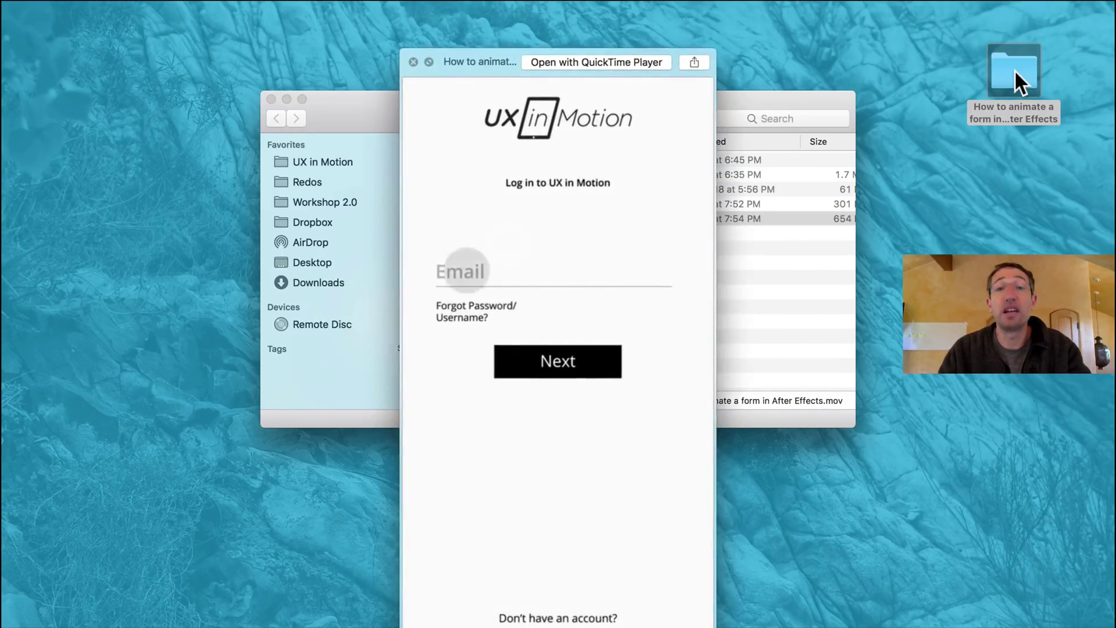
key(space)
key(super+w)
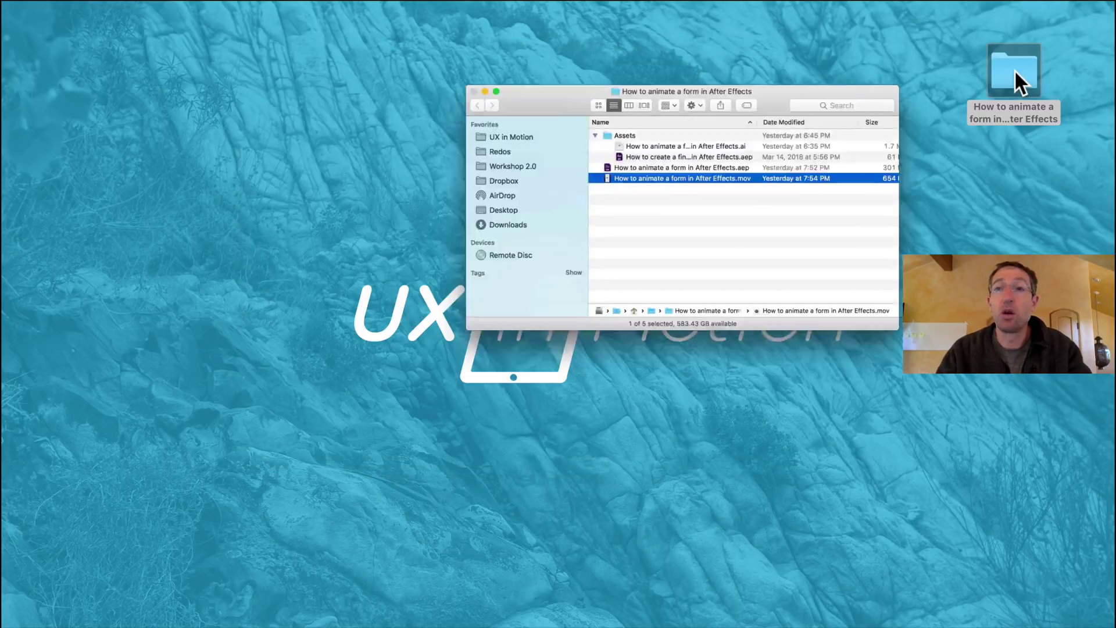
click(673, 144)
key(super+Tab)
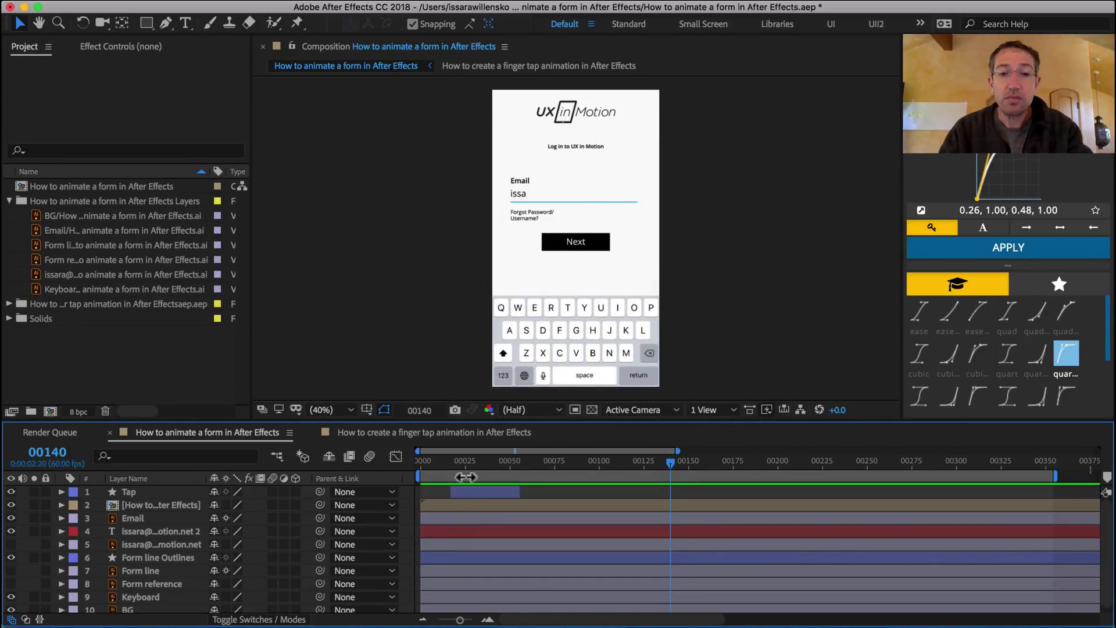
Reveal all layers' keyframed properties and scrub around frames 41–42 to the keyboard slide.
drag(456, 466, 514, 470)
key(ctrl+a)
key(u)
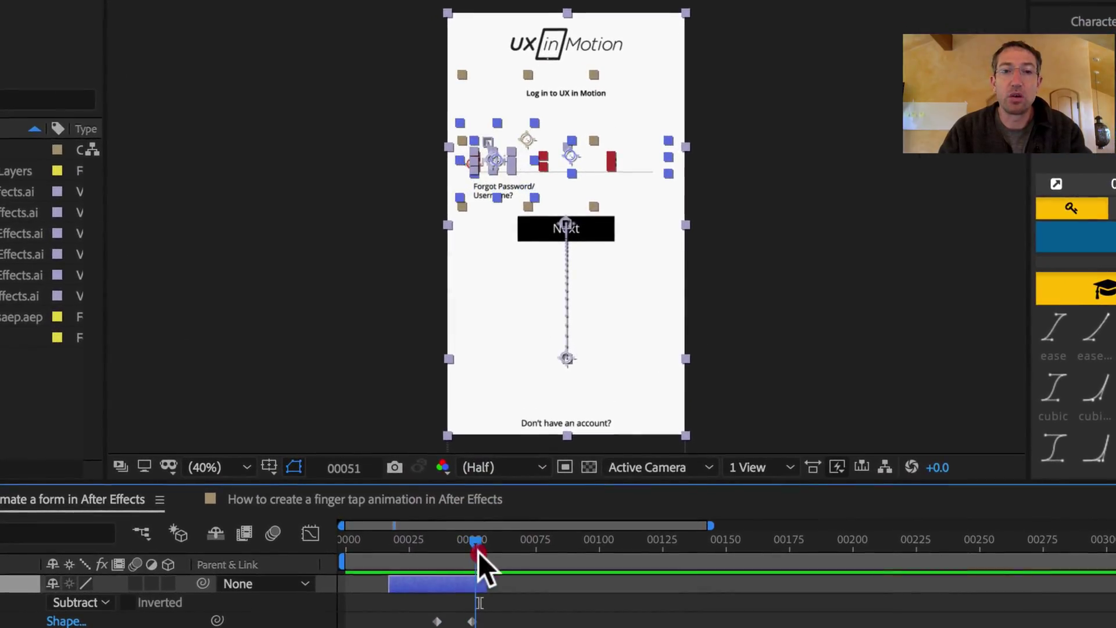
drag(479, 552, 452, 544)
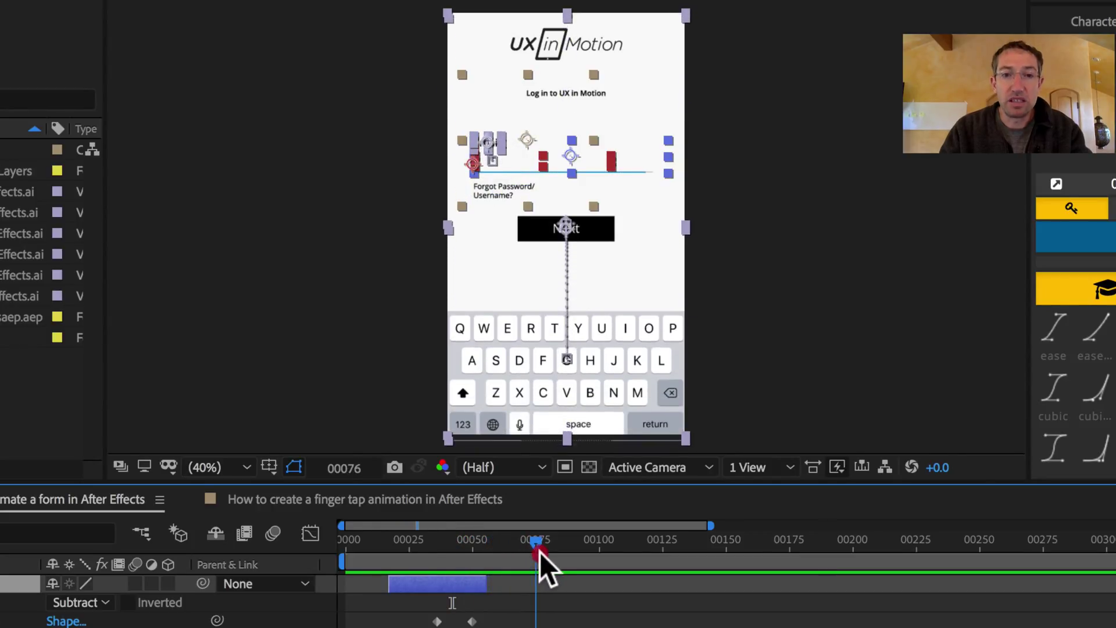
drag(455, 543, 540, 543)
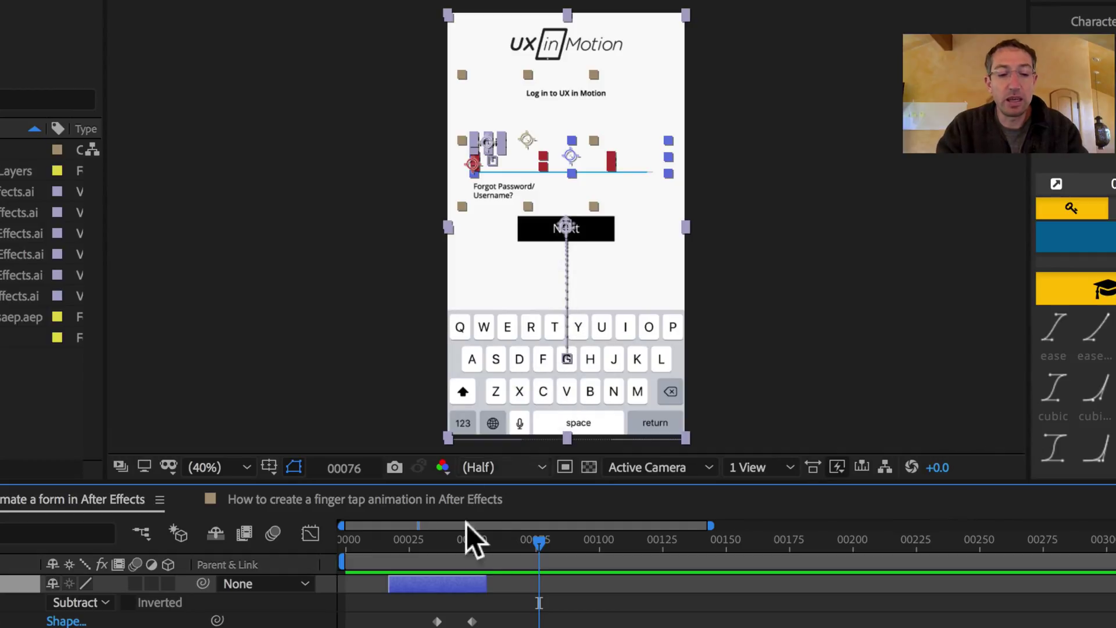
Hide layer handles and motion paths, then scrub through keyboard, email typing and spinner.
key(shift+super)
key(super+shift+h)
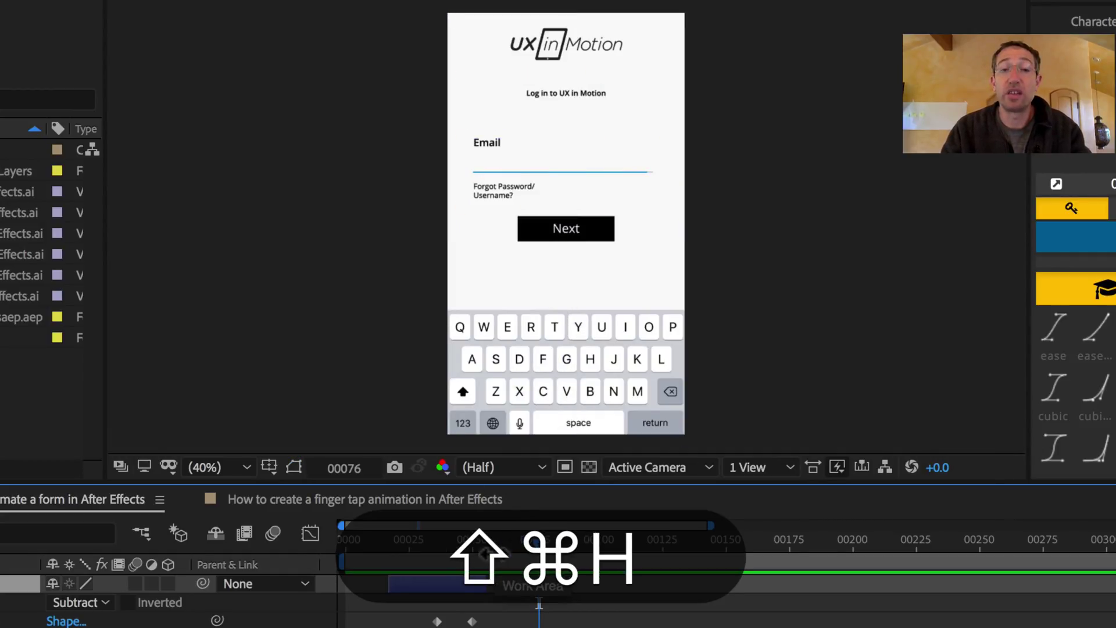
drag(547, 542, 751, 535)
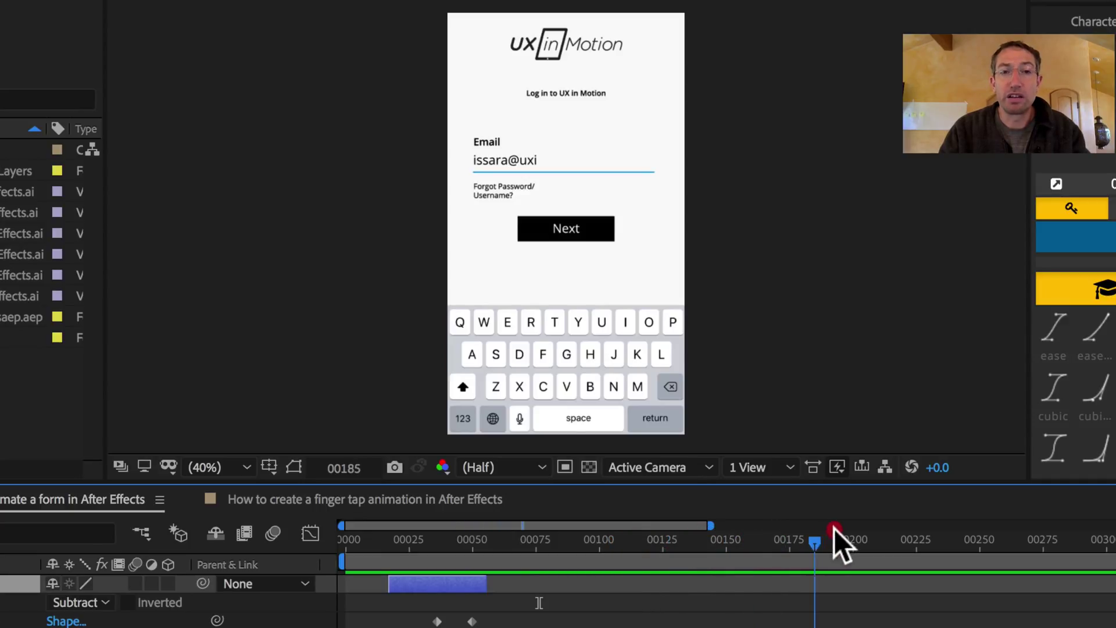
drag(836, 529, 890, 527)
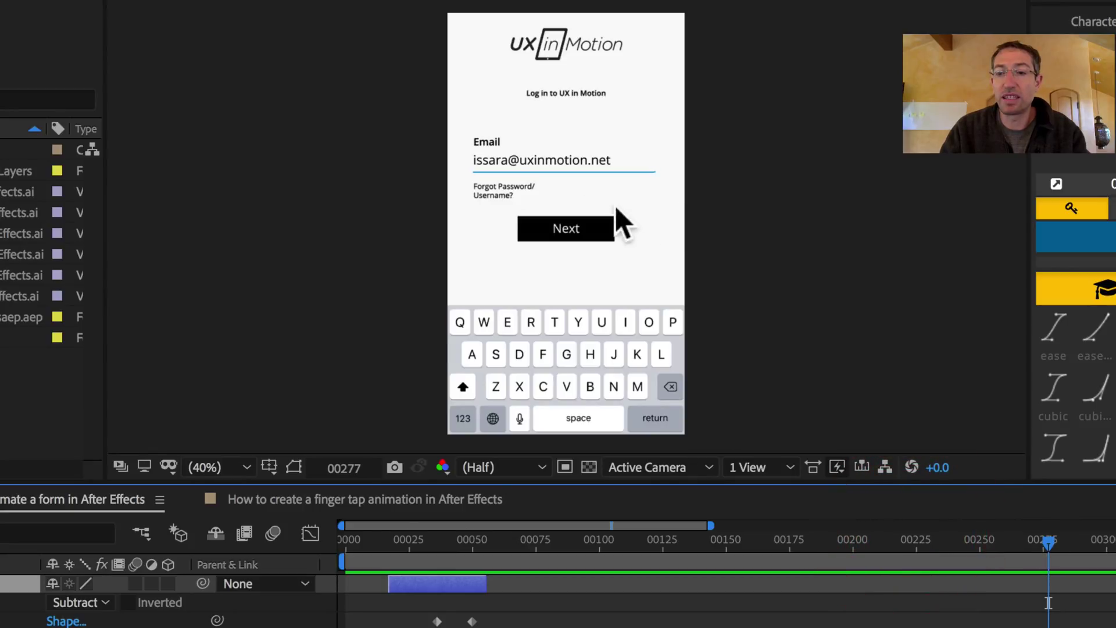
mouse_move(1099, 543)
mouse_down()
mouse_move(1095, 553)
mouse_move(1110, 553)
mouse_move(375, 519)
mouse_up()
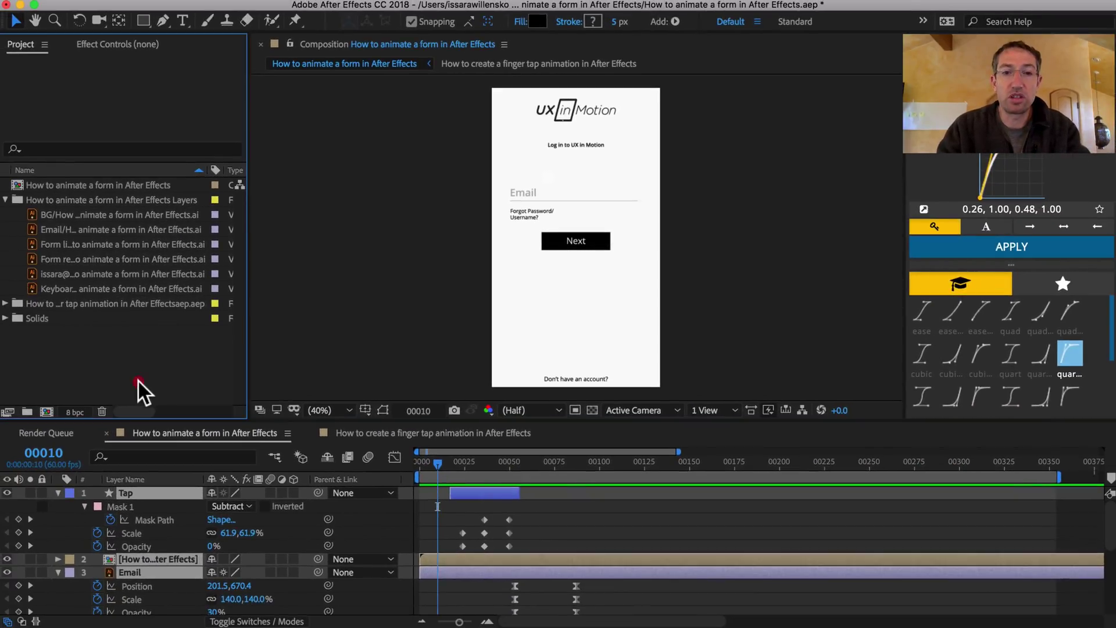
Close the form project without saving and dismiss the open-project prompt.
click(139, 382)
key(super+q)
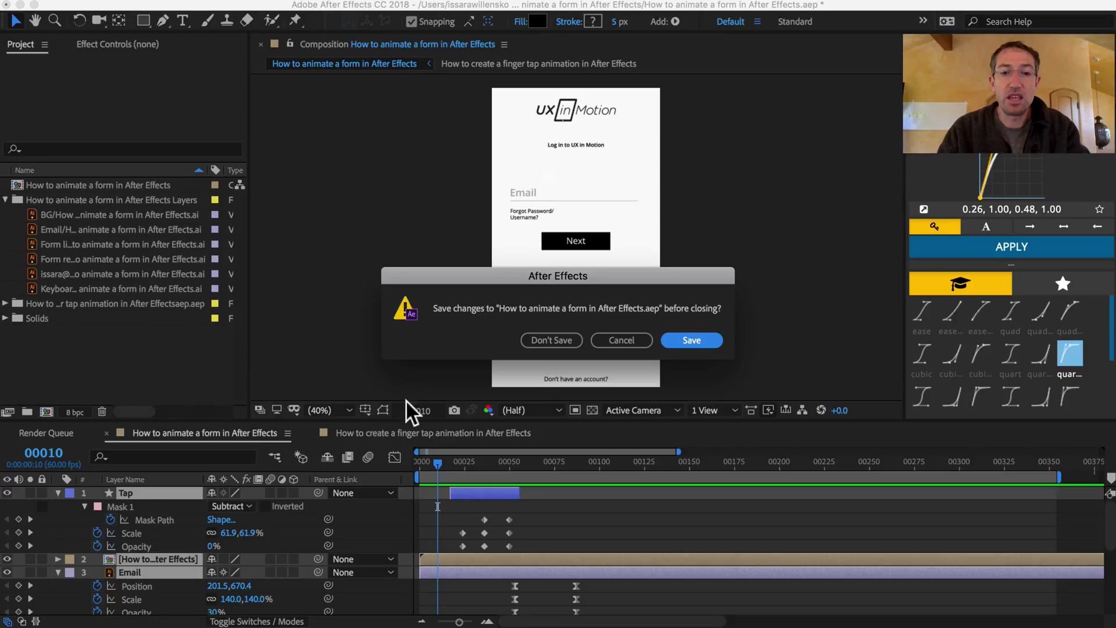
click(567, 342)
key(Escape)
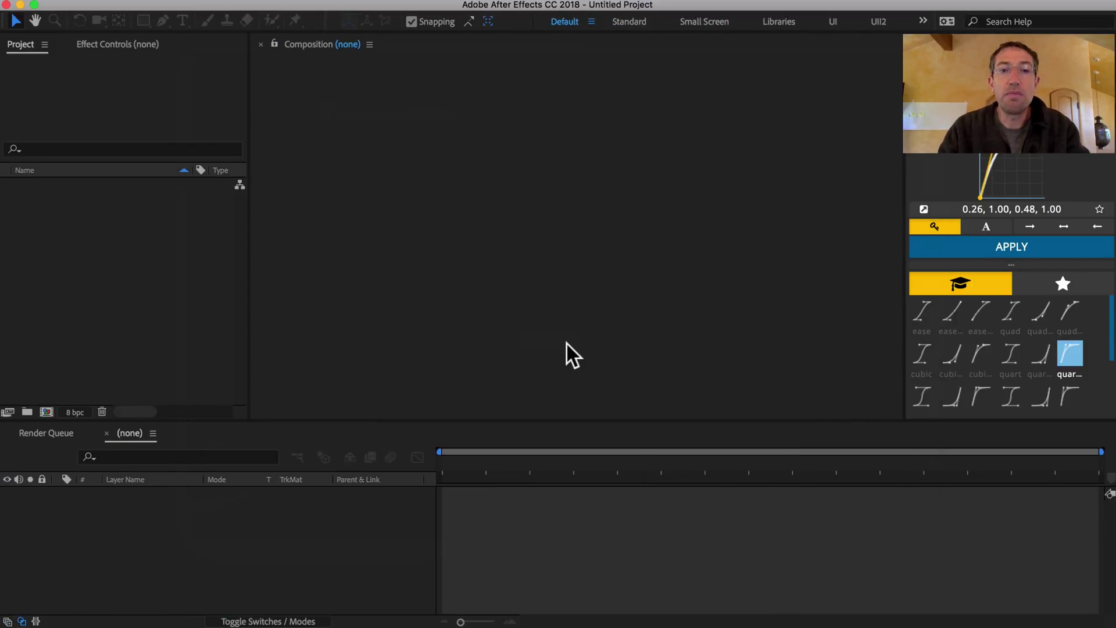
Try importing from the Desktop form tutorial's Assets folder, then cancel the import window.
key(super+i)
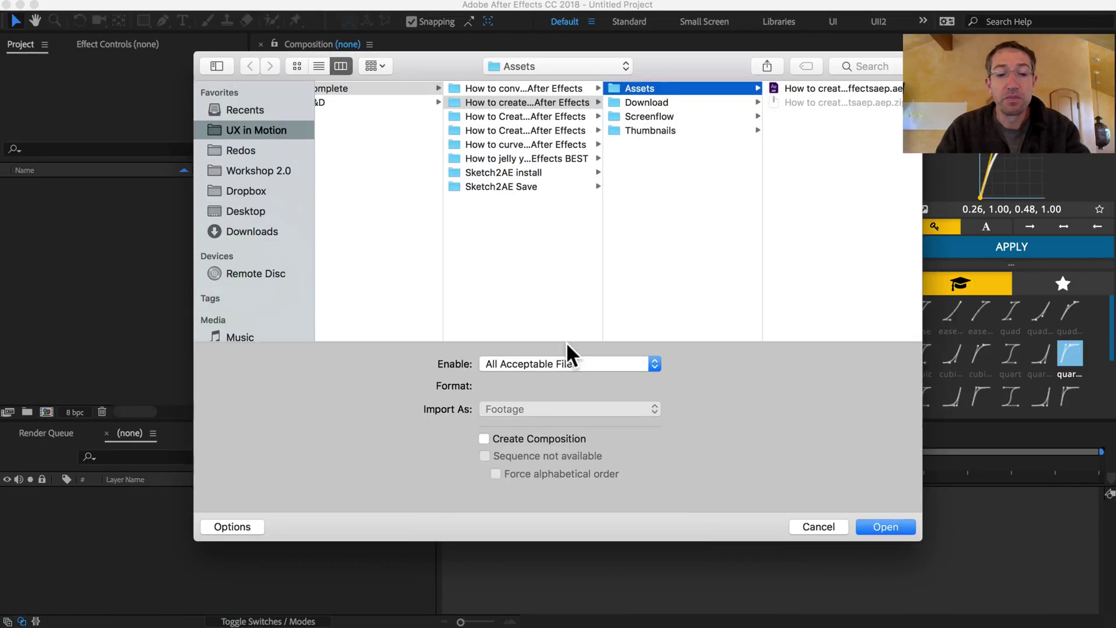
key(super+shift+d)
key(Down)
key(Right)
key(Right)
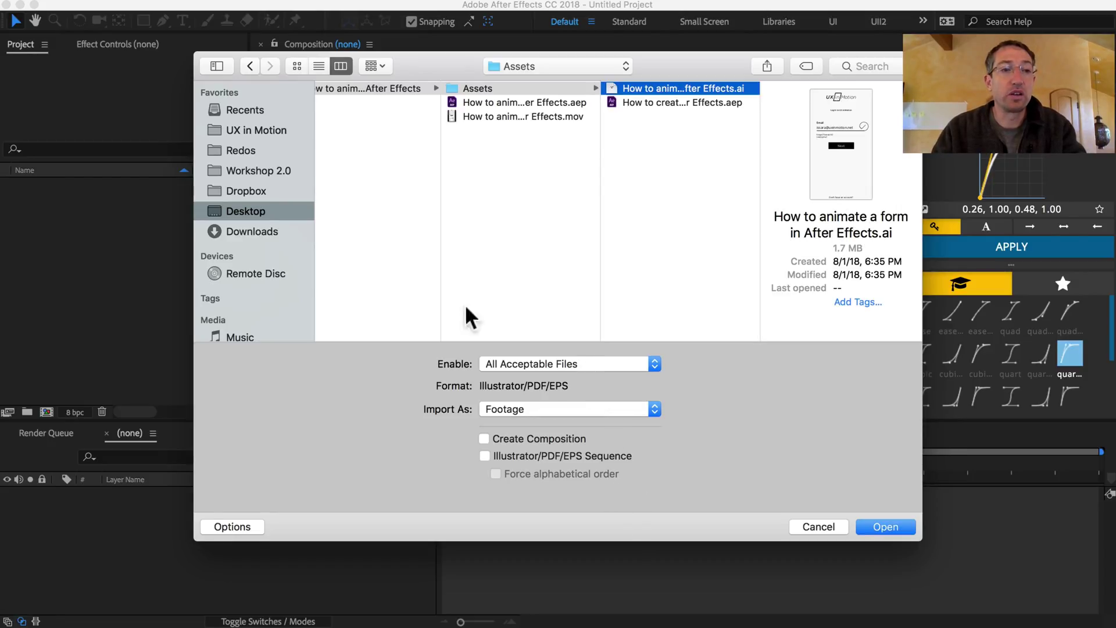
key(Escape)
double_click(124, 282)
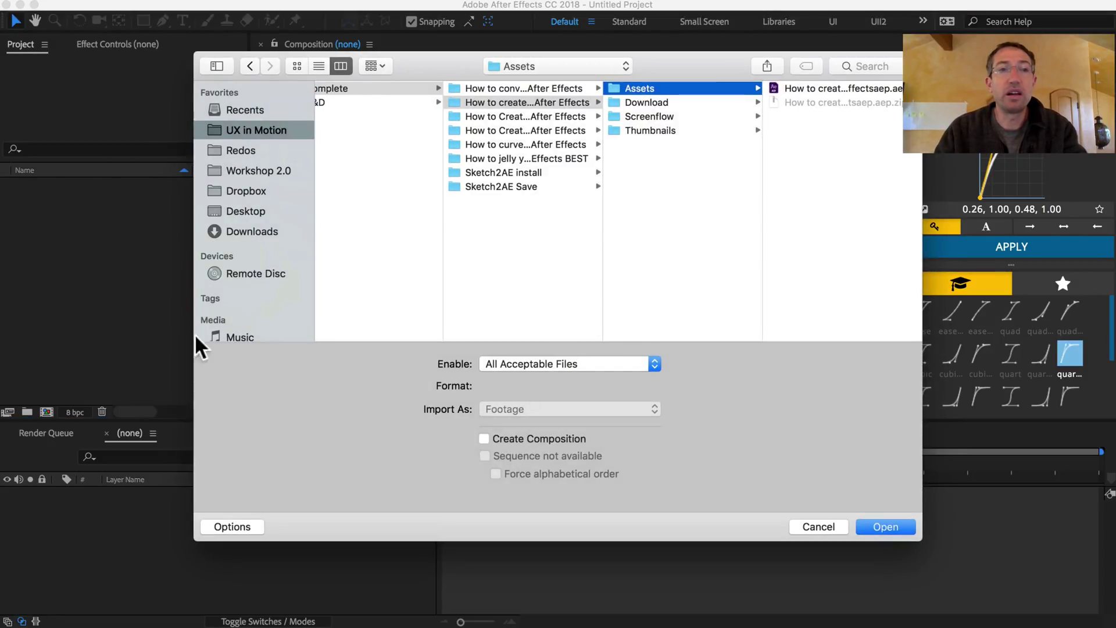
key(Escape)
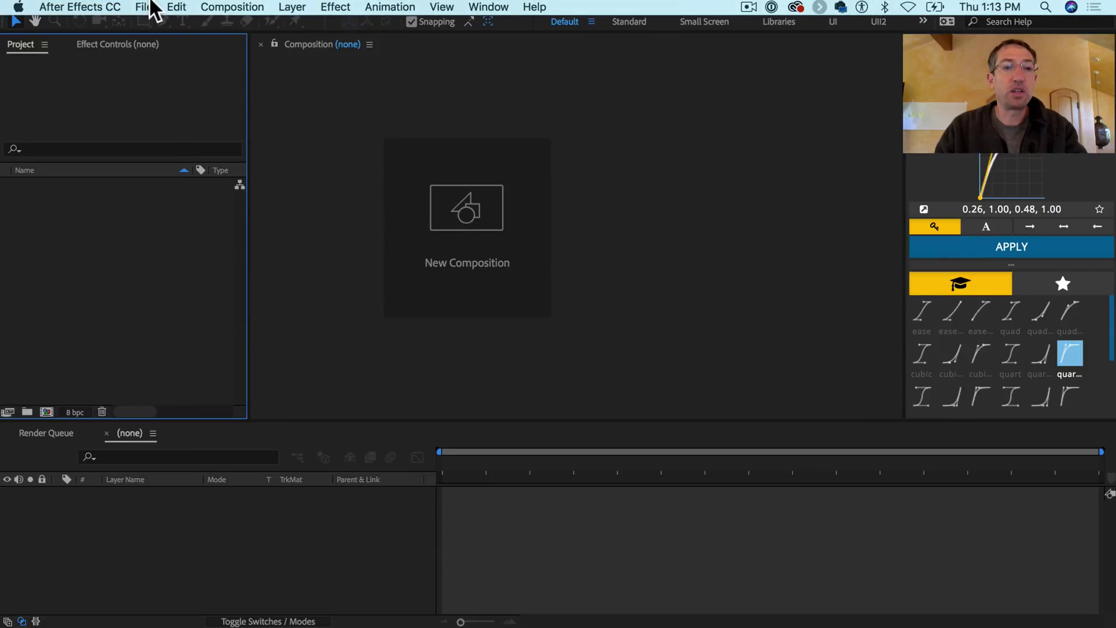
Use File > Import > File to select the form's Illustrator file in Assets.
click(146, 7)
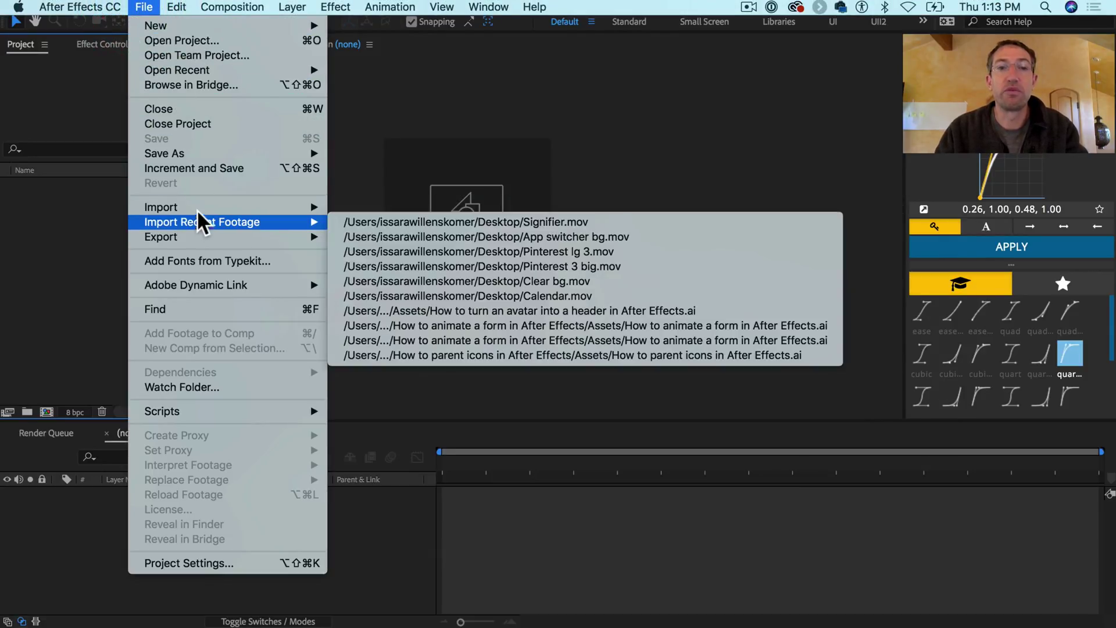
mouse_move(160, 207)
click(393, 204)
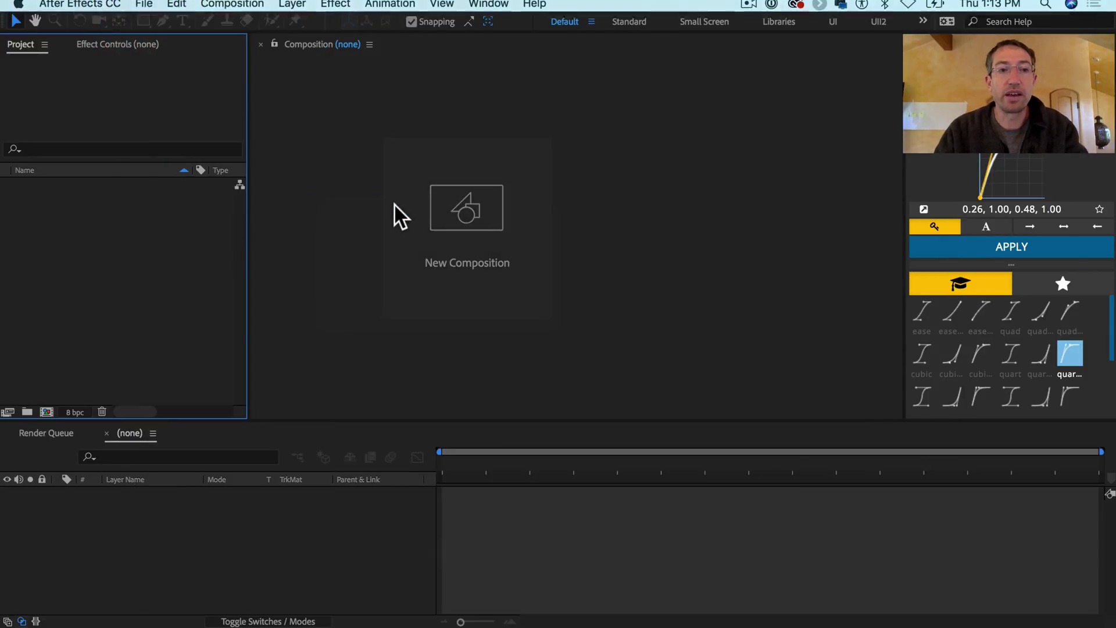
double_click(129, 225)
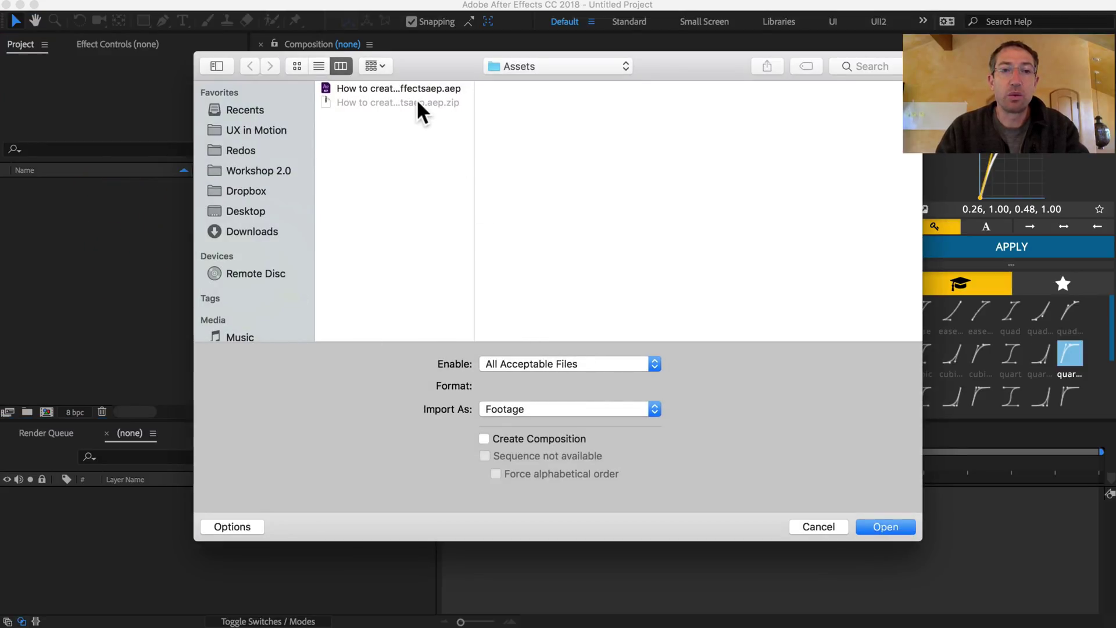
key(super+shift+d)
key(Down)
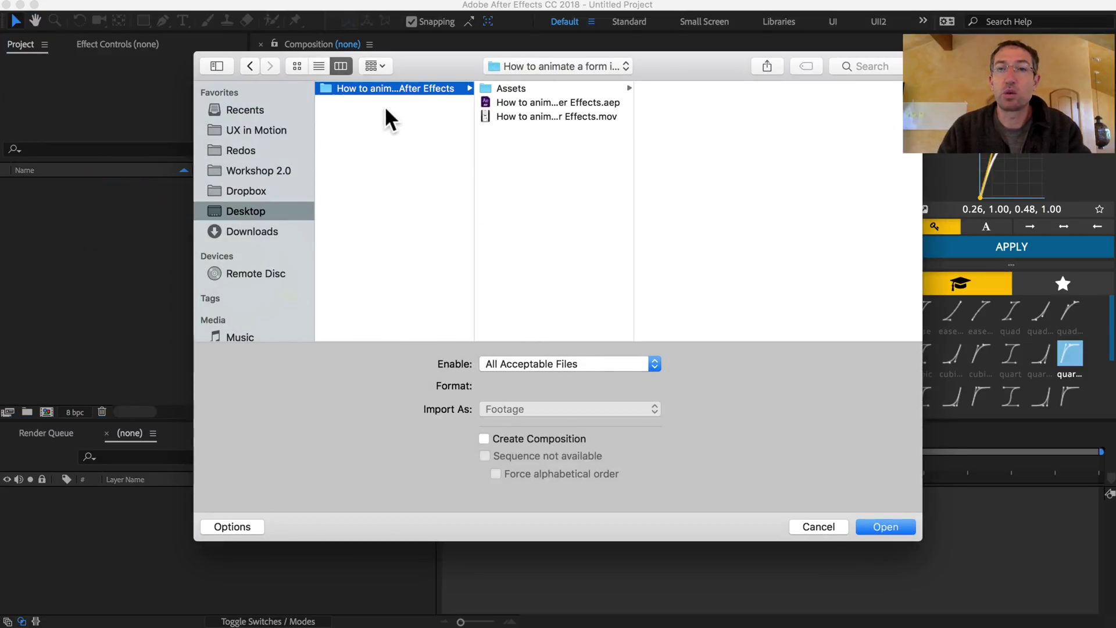
key(Right)
key(Right)
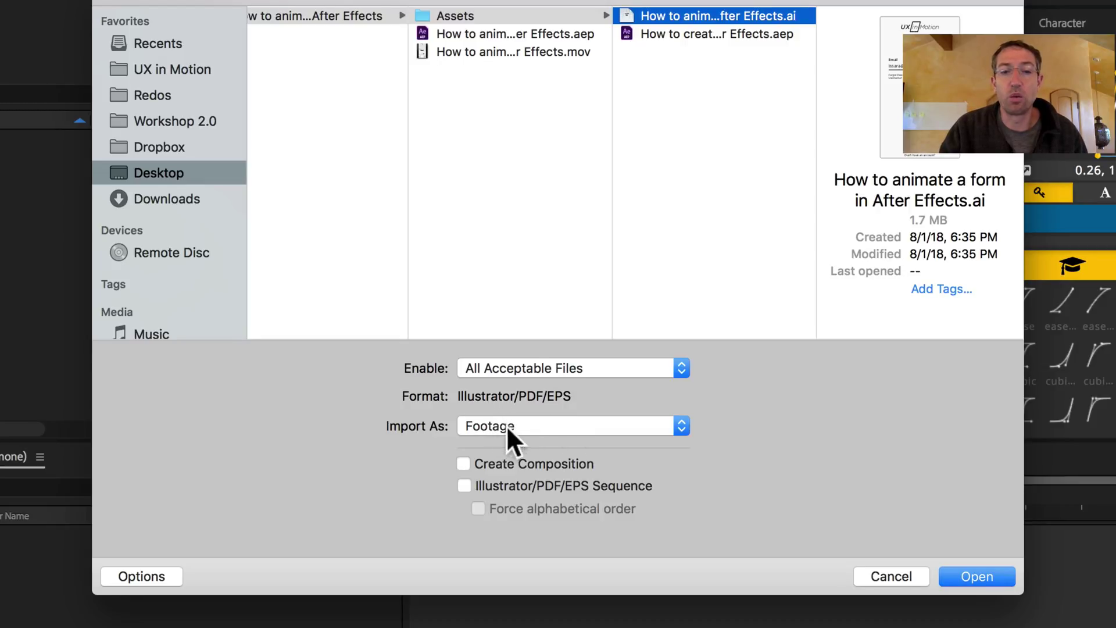
Import the .ai as Composition – Retain Layer Sizes, without creating an extra composition.
click(506, 423)
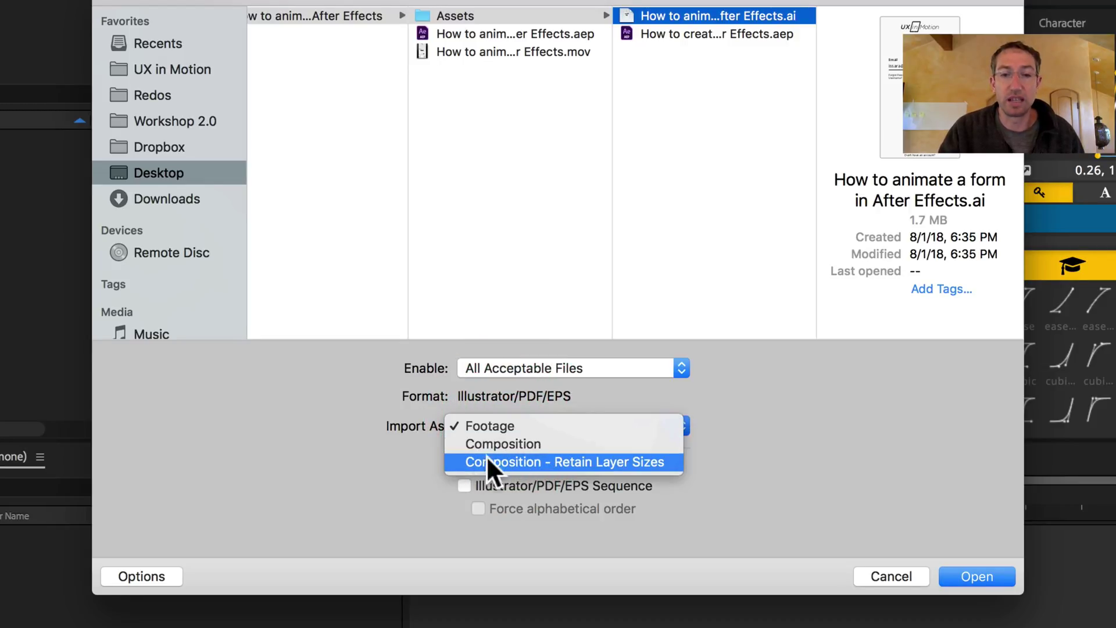
click(584, 459)
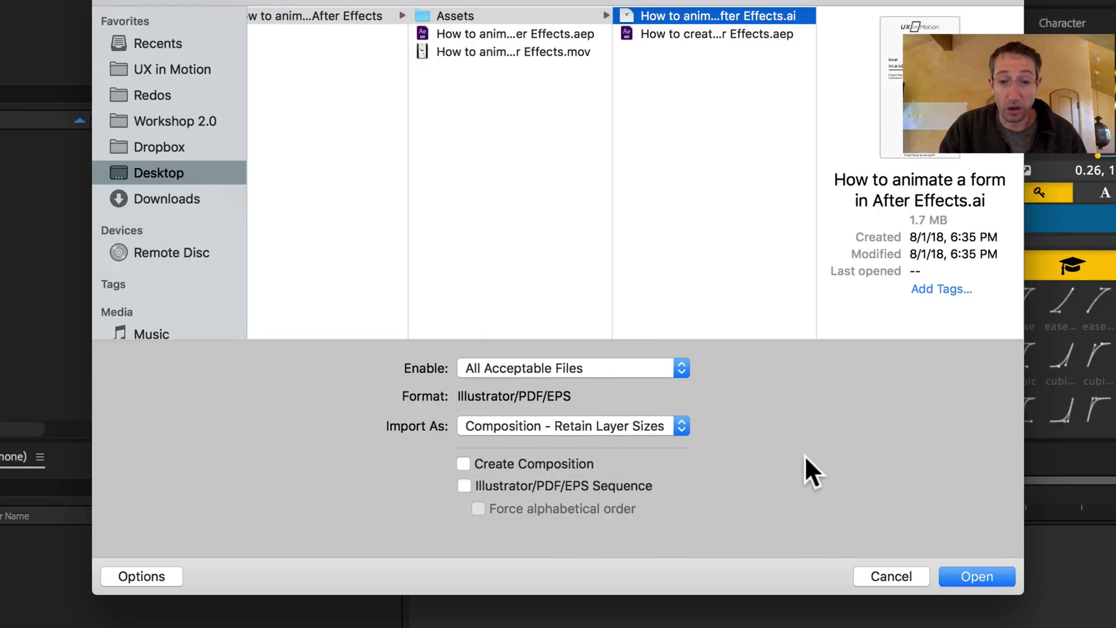
click(517, 463)
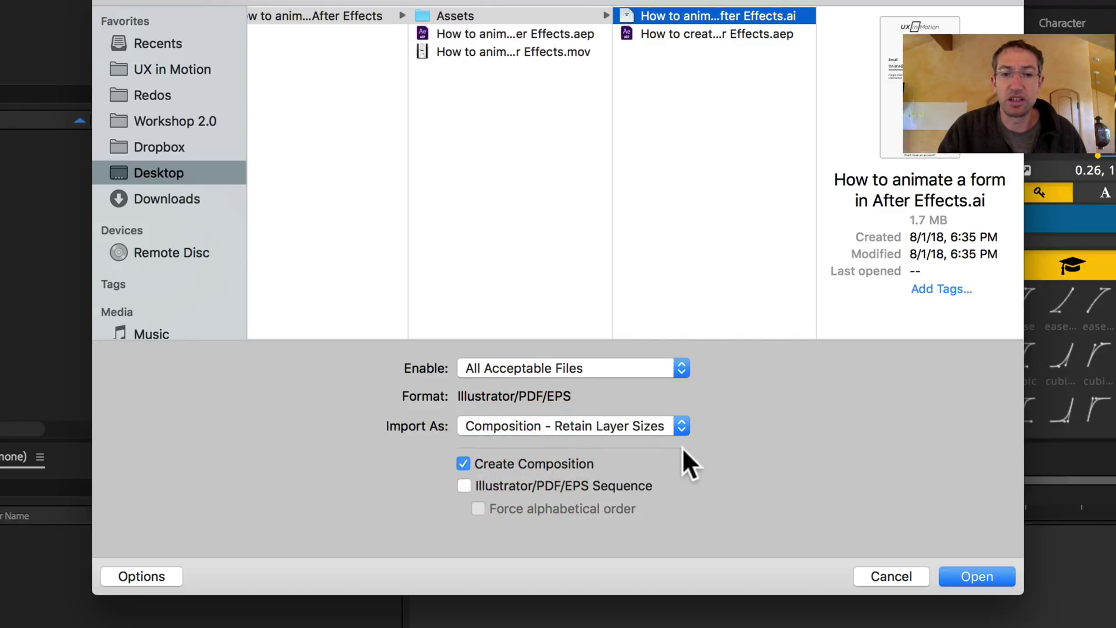
click(536, 459)
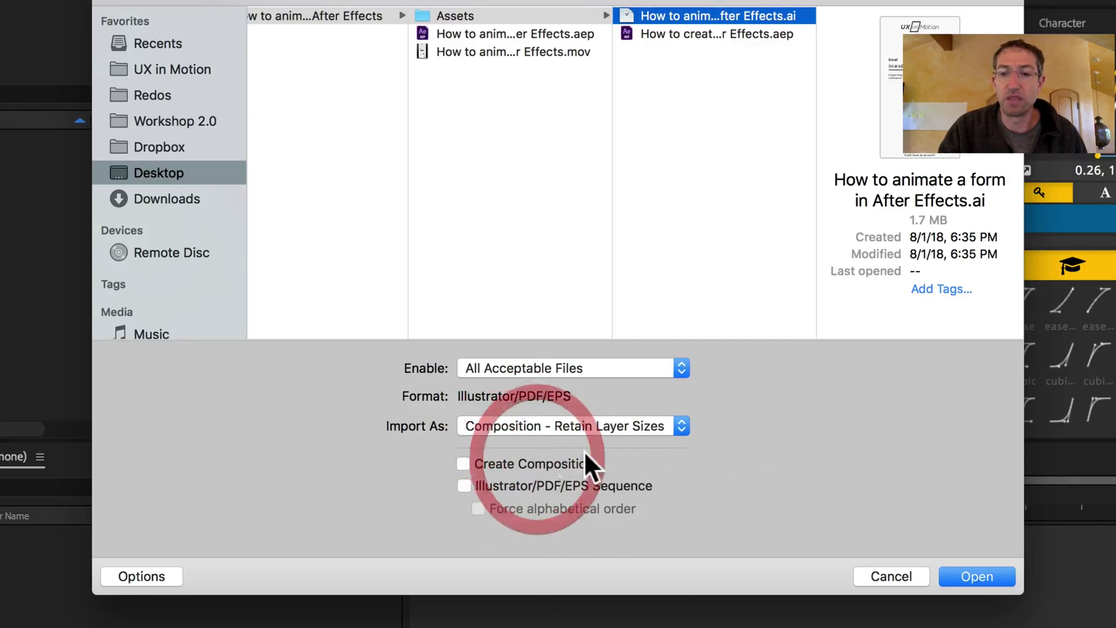
click(993, 571)
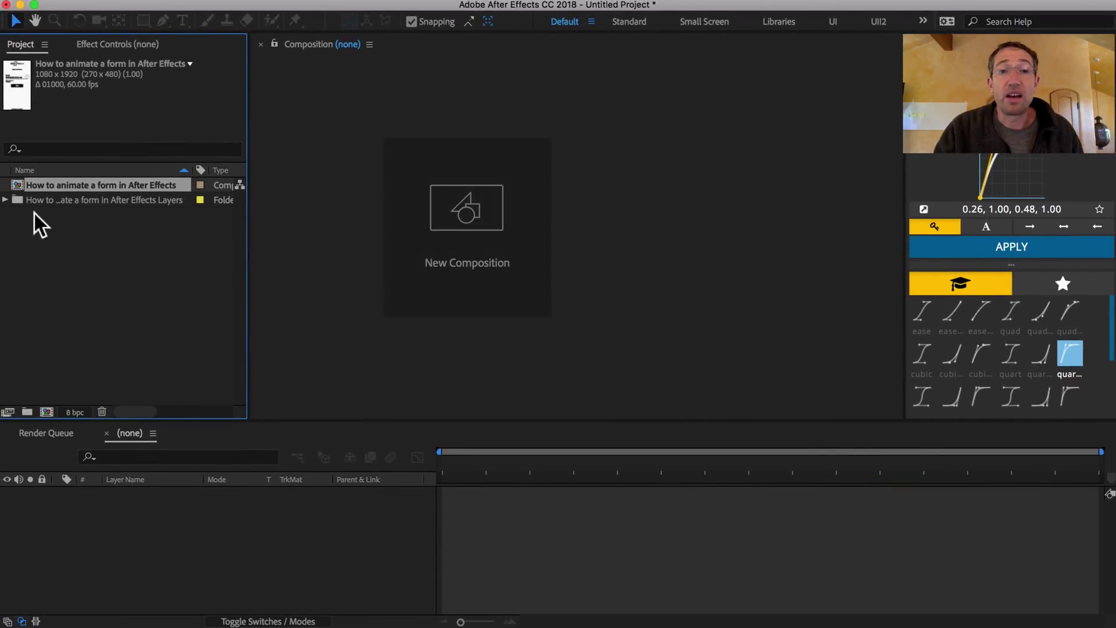
Select the form animation composition and launch Safari through Spotlight search.
click(26, 213)
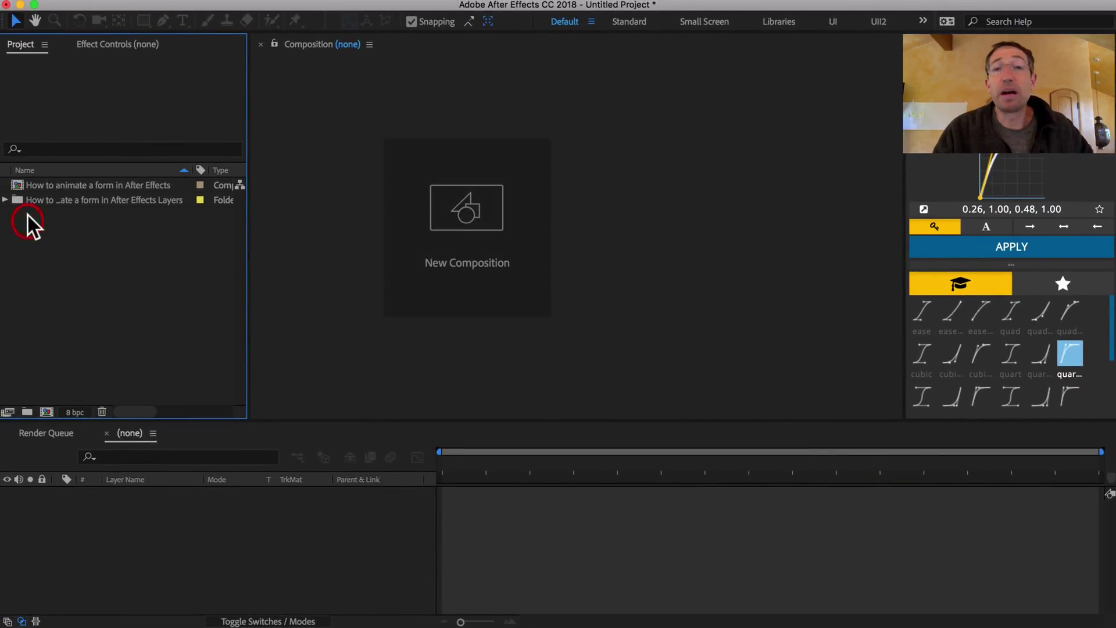
click(19, 182)
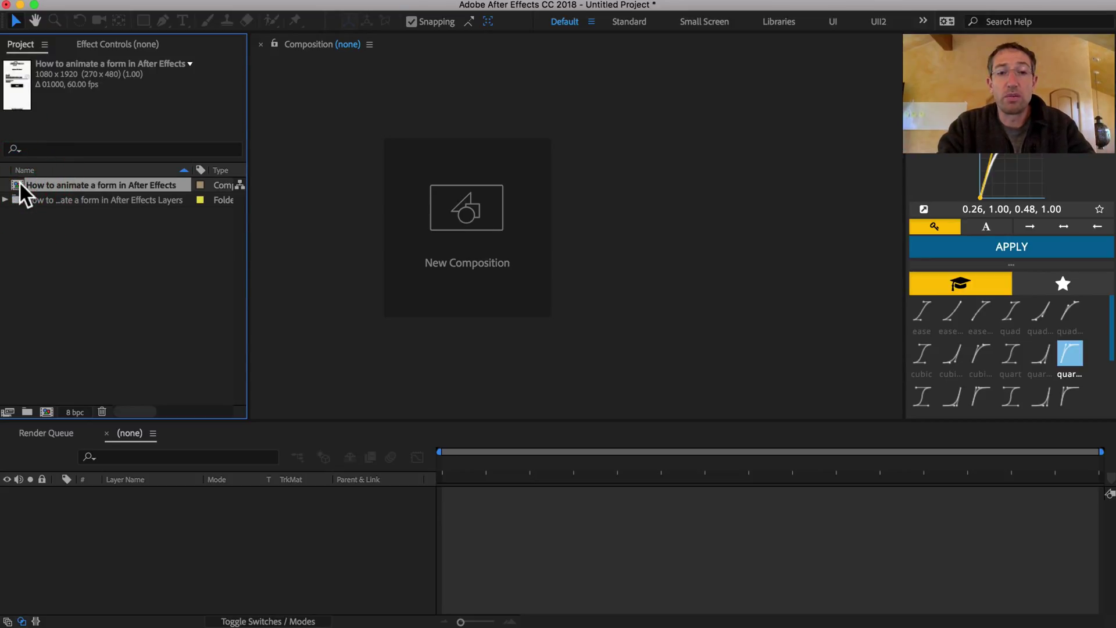
key(super+Tab)
key(super+space)
text(saf)
key(Return)
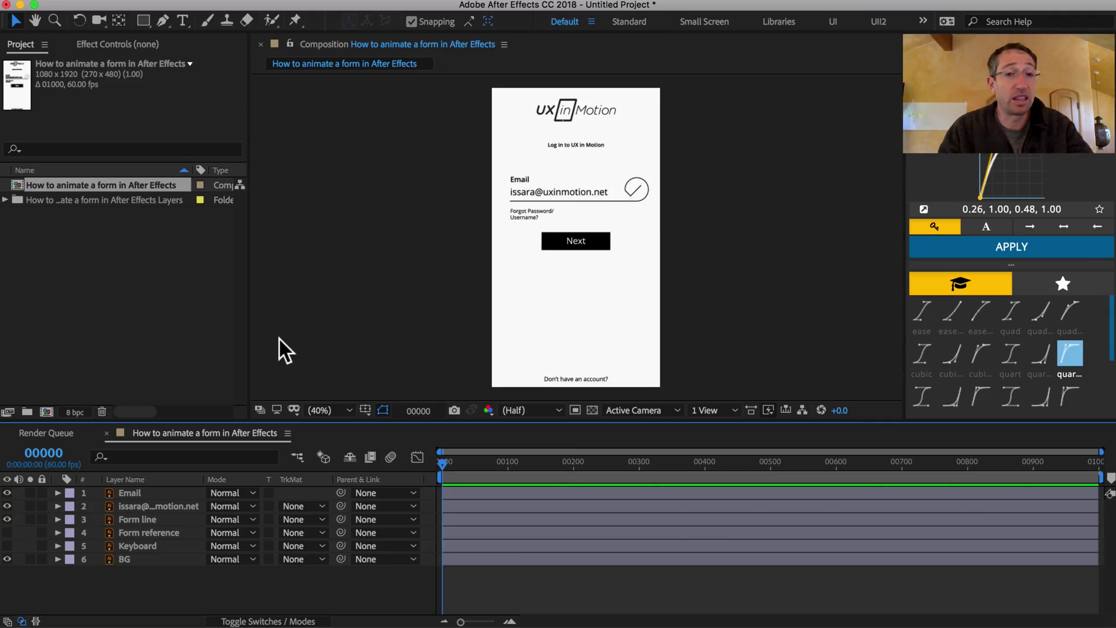
Scrub the composition to frame 229 and back to 108, then select the Keyboard layer.
drag(463, 459, 593, 488)
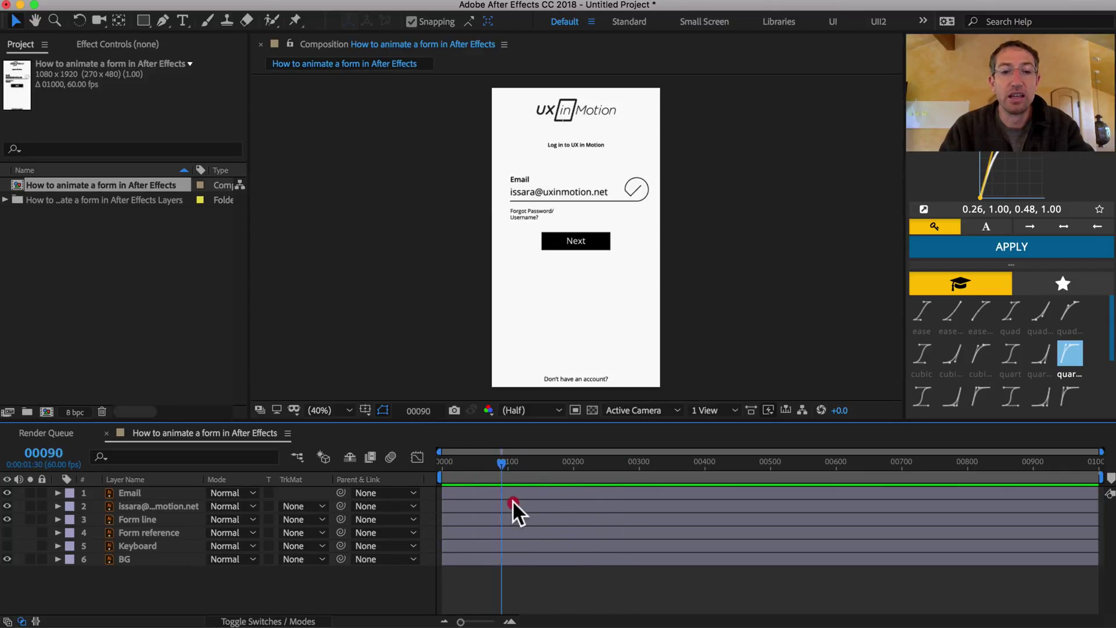
drag(492, 515, 512, 500)
click(129, 541)
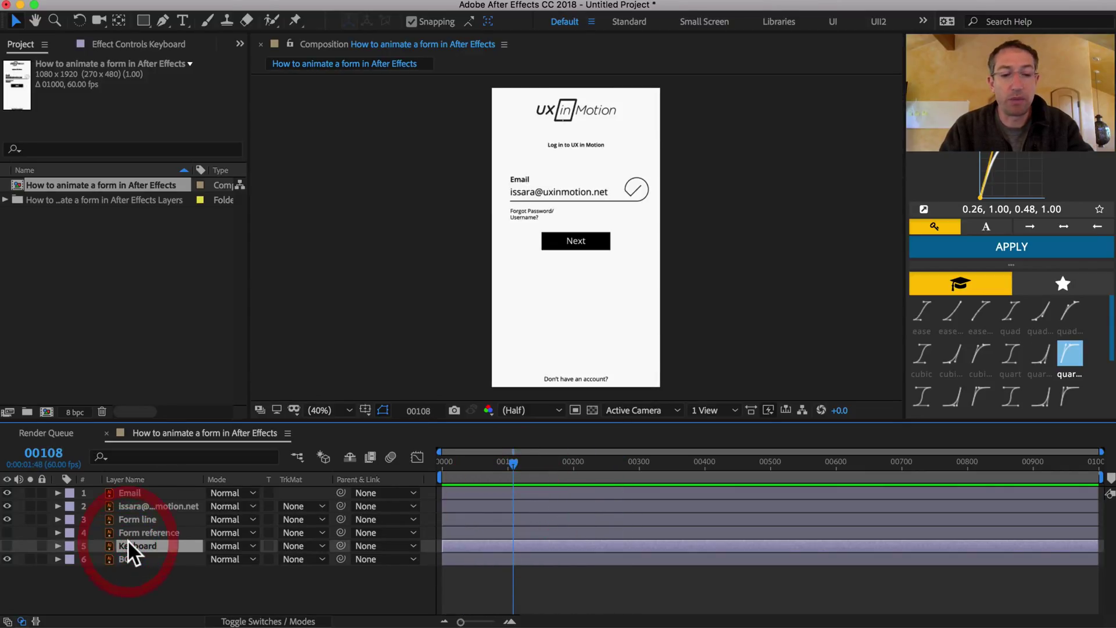
key(ctrl+e)
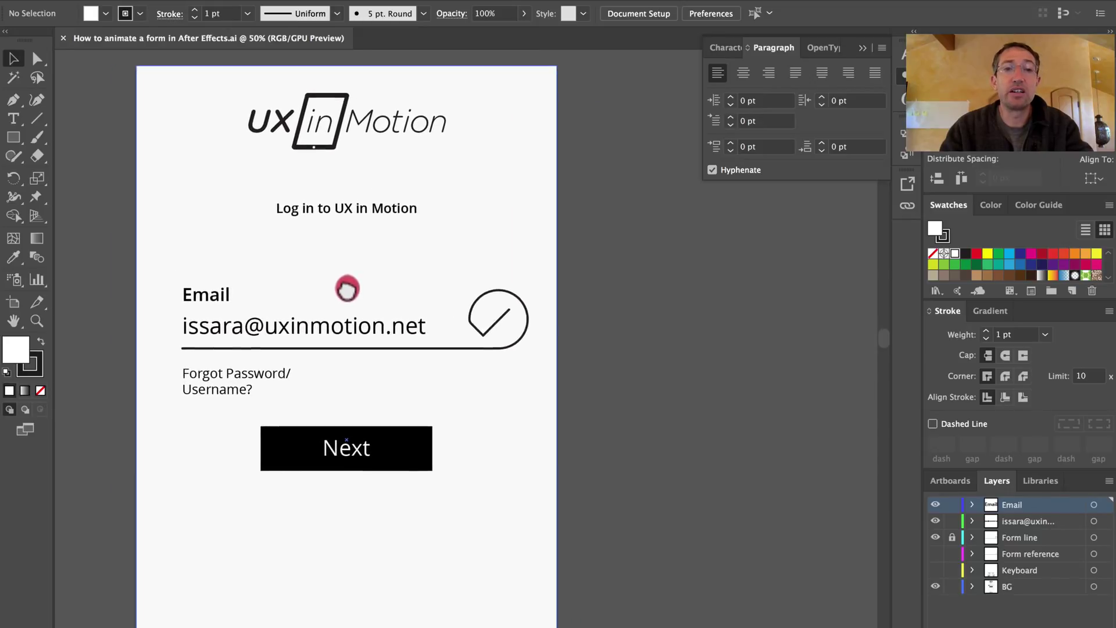
Hide the email address, Form line and Email label layers and frame the artboard top.
click(347, 289)
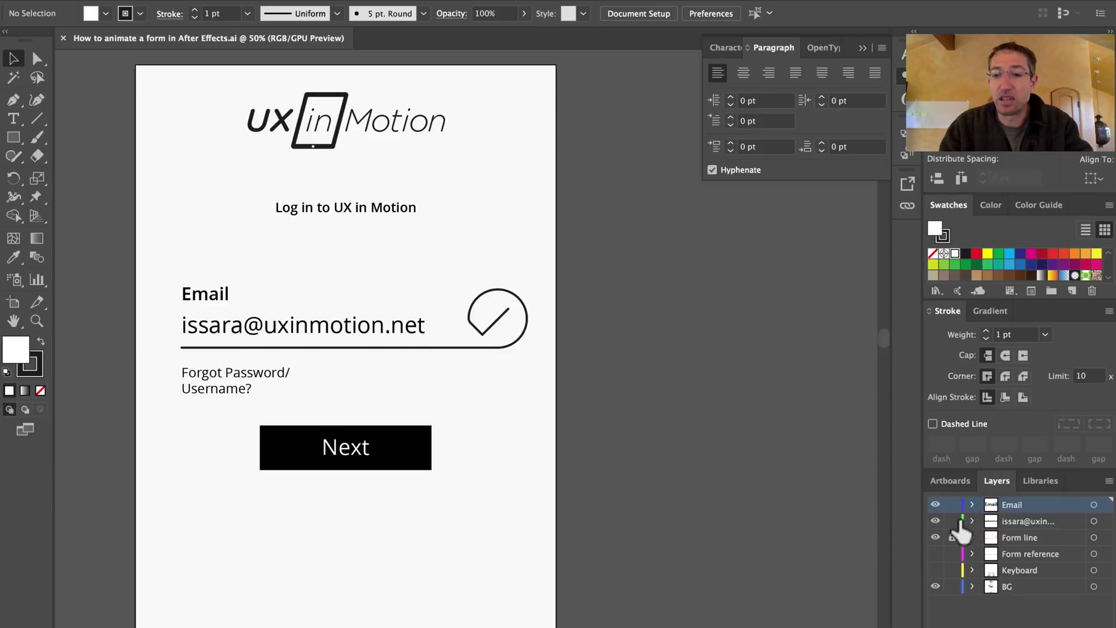
click(934, 586)
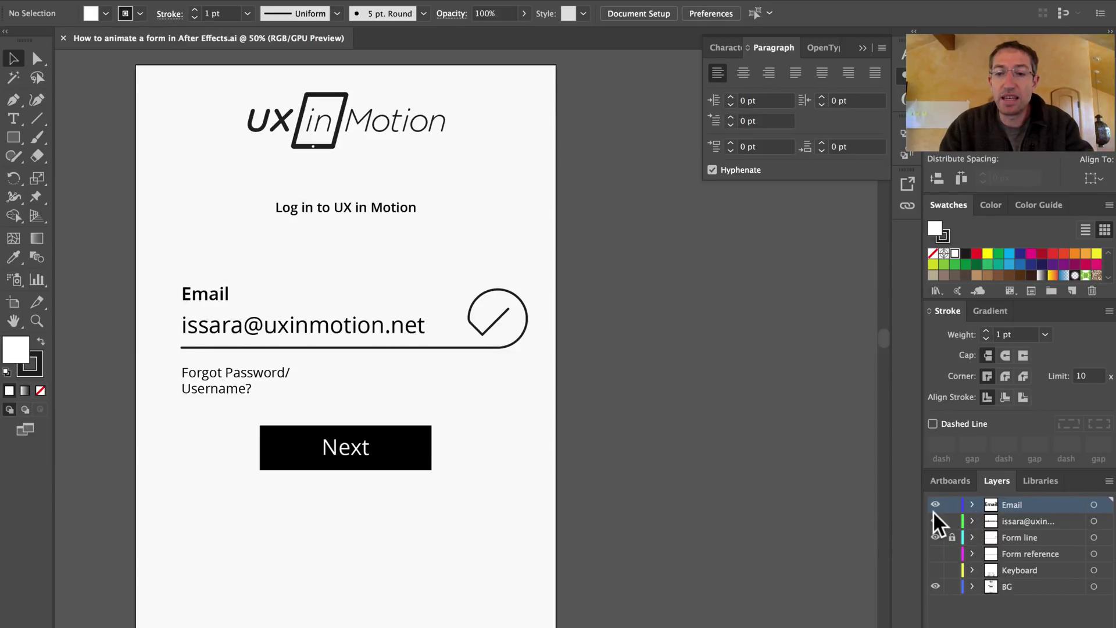
click(935, 537)
click(936, 521)
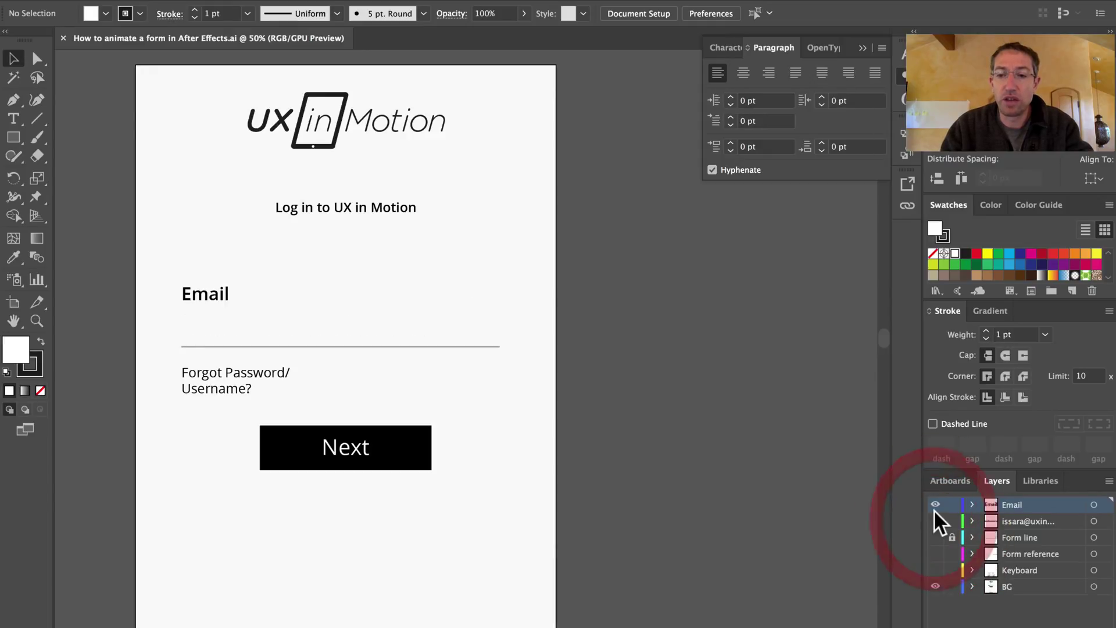
click(936, 505)
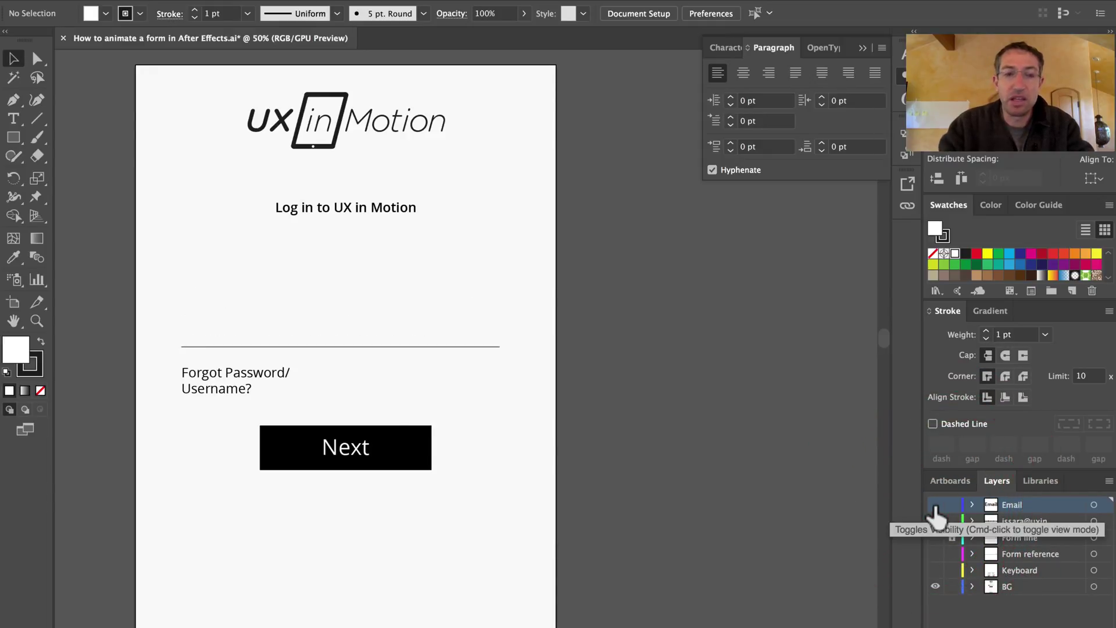
key(ctrl+minus)
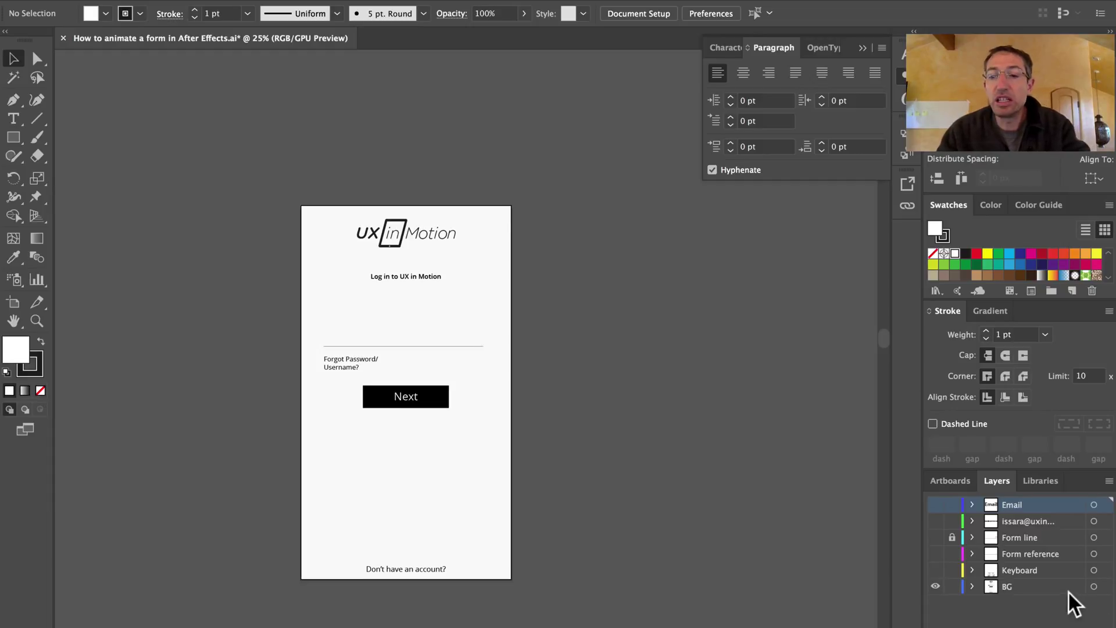
key(ctrl+plus)
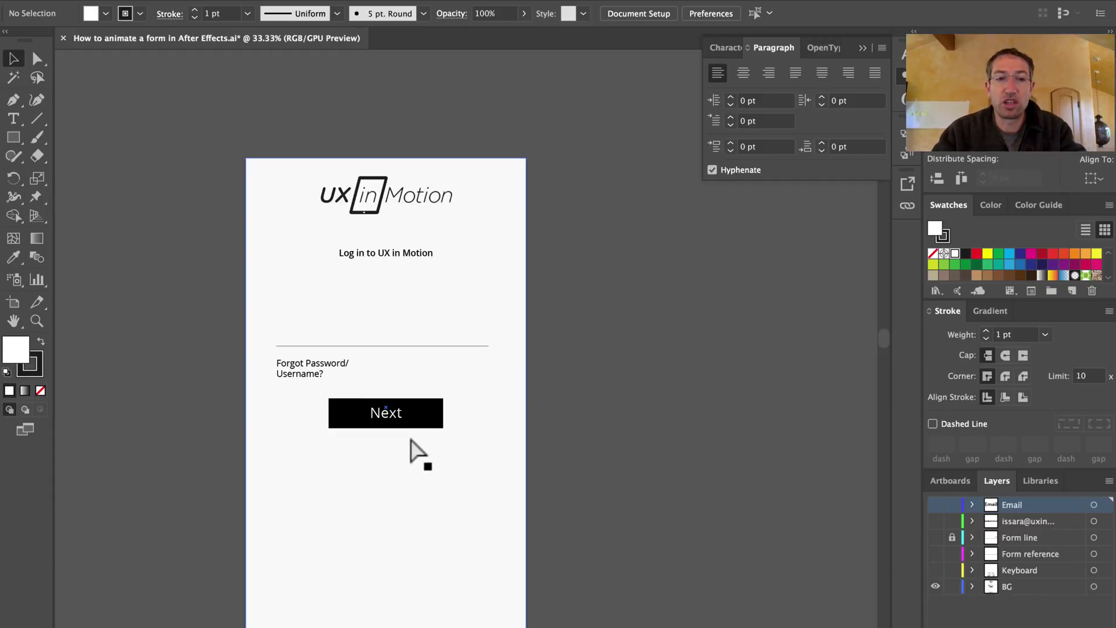
drag(411, 424, 427, 333)
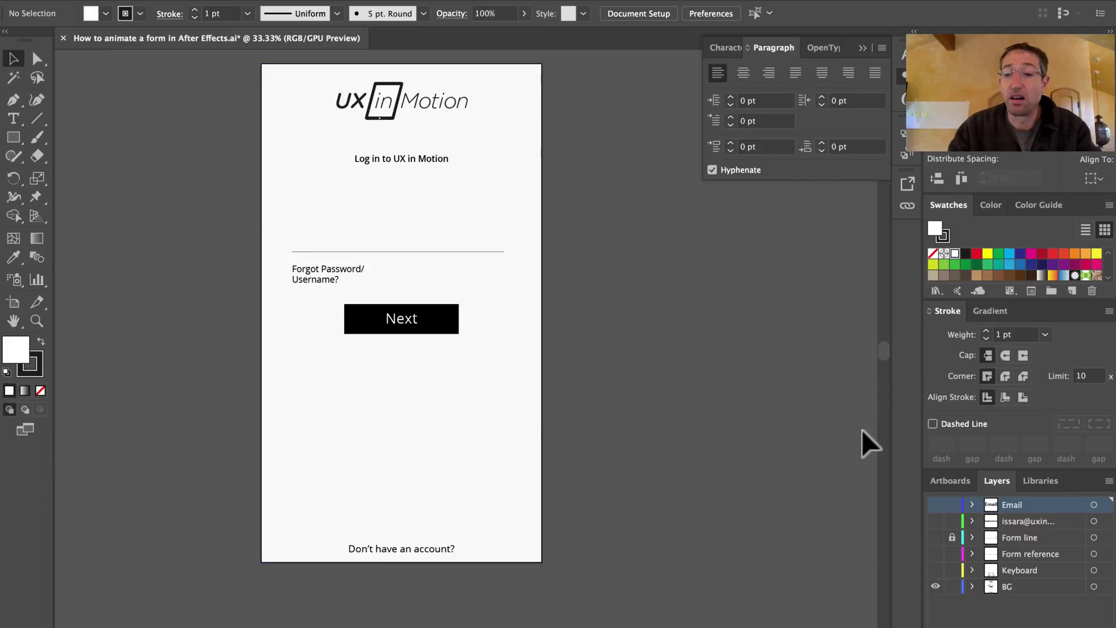
Check the Keyboard and Form reference layers' artwork, leaving both hidden.
click(936, 570)
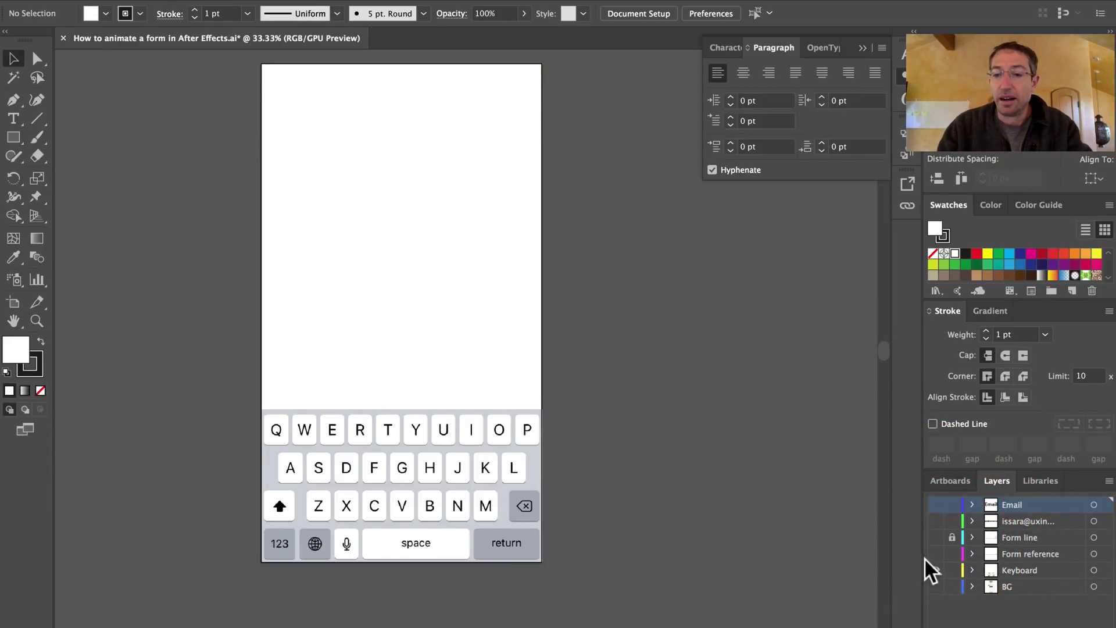
click(935, 570)
click(935, 570)
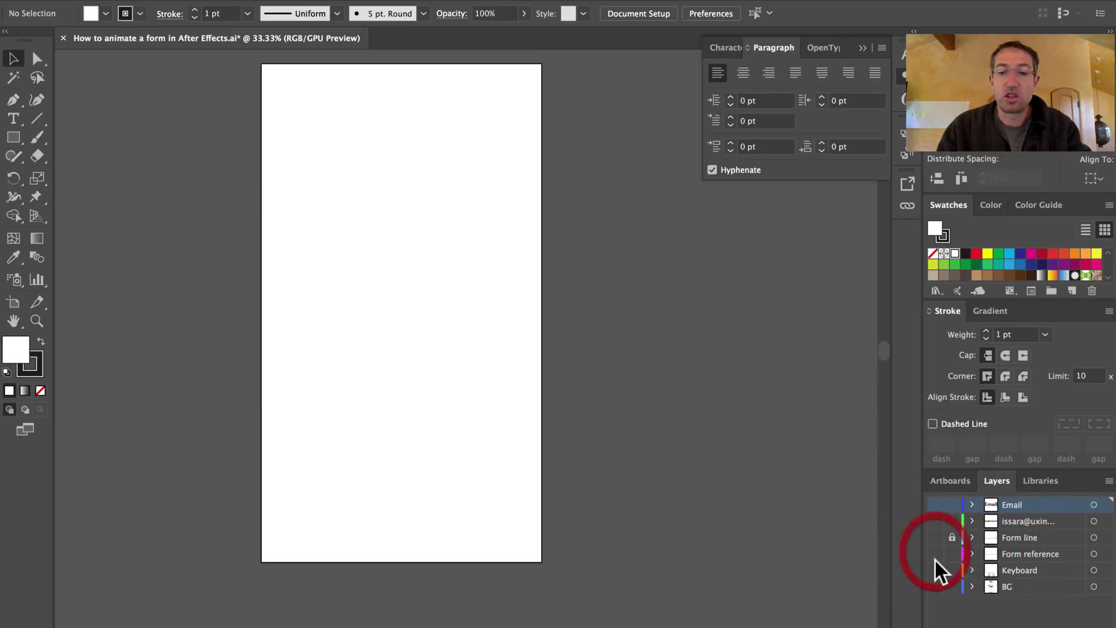
click(936, 571)
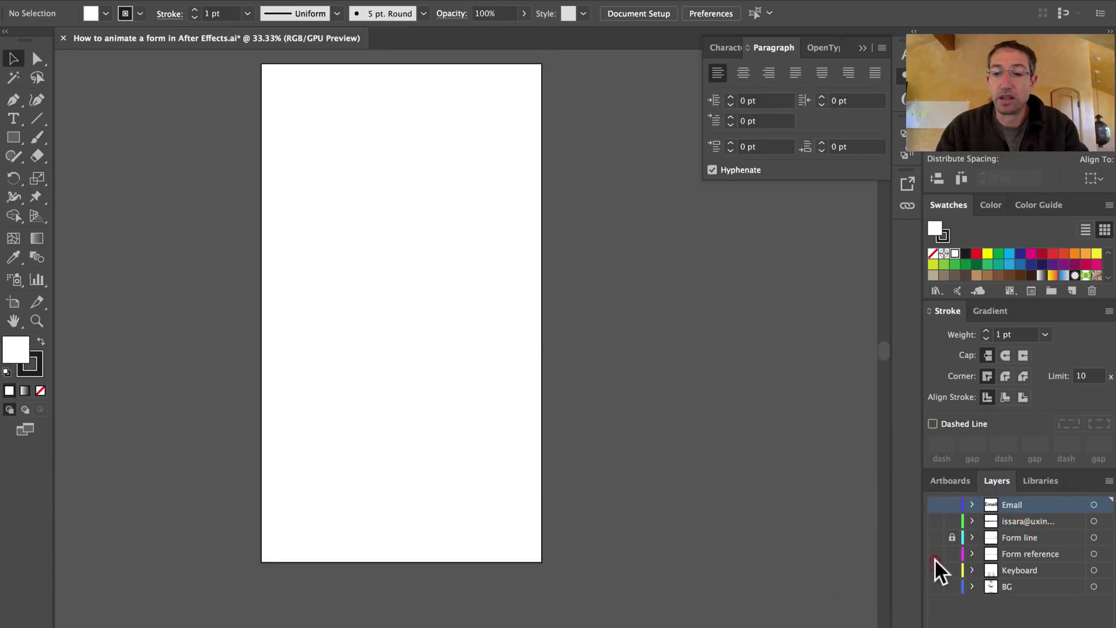
click(935, 555)
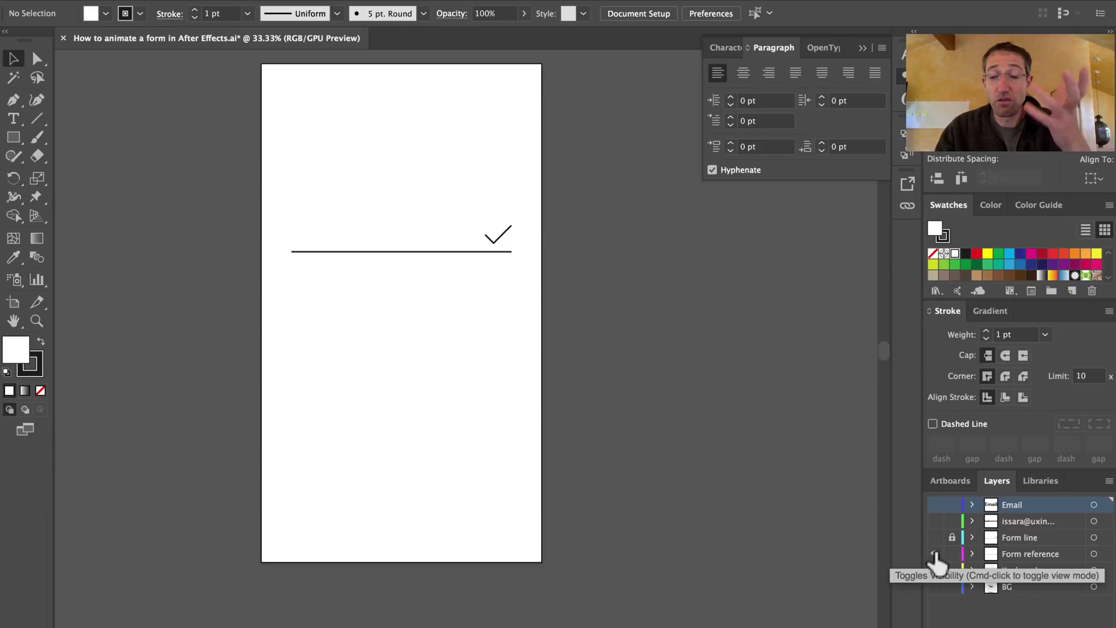
click(935, 554)
Check the Form line, email address and Email label artwork in turn, leaving them hidden.
click(935, 537)
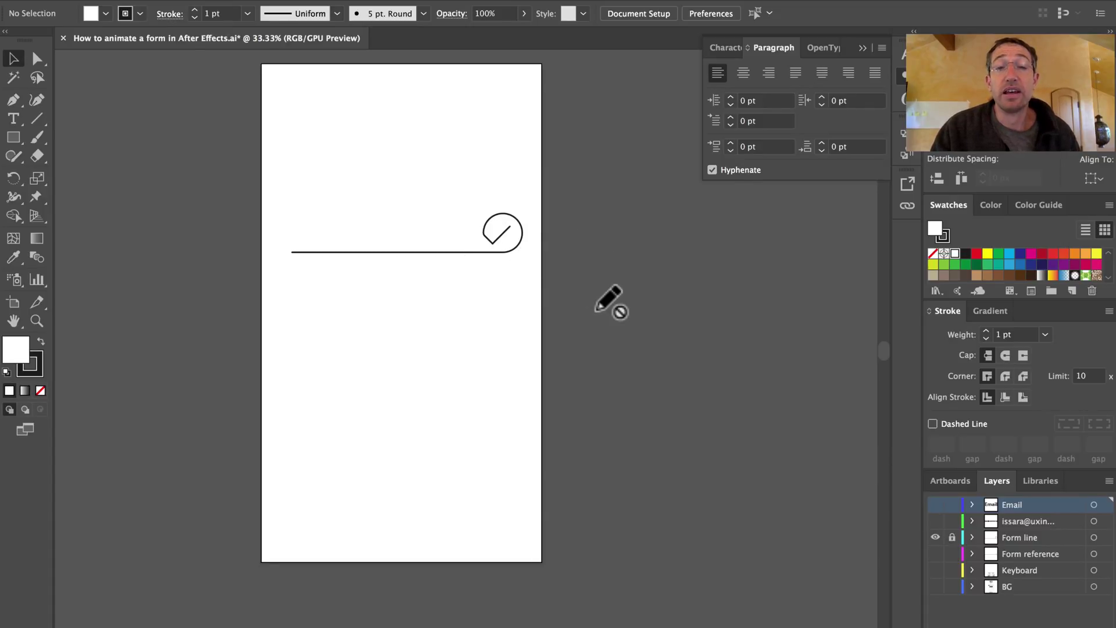
click(935, 537)
click(935, 522)
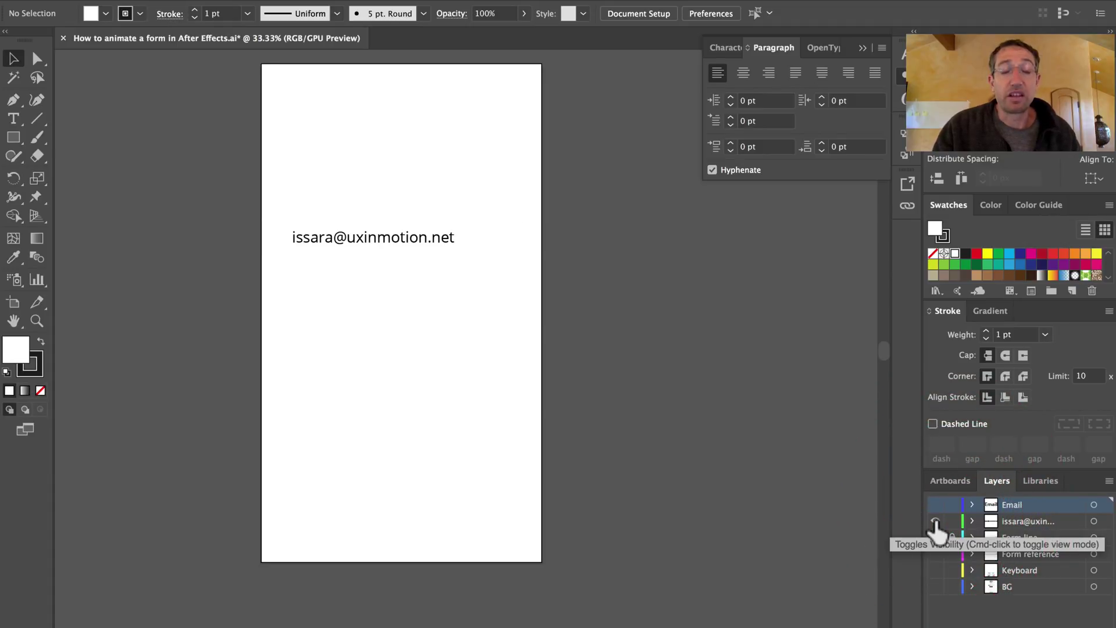
click(935, 522)
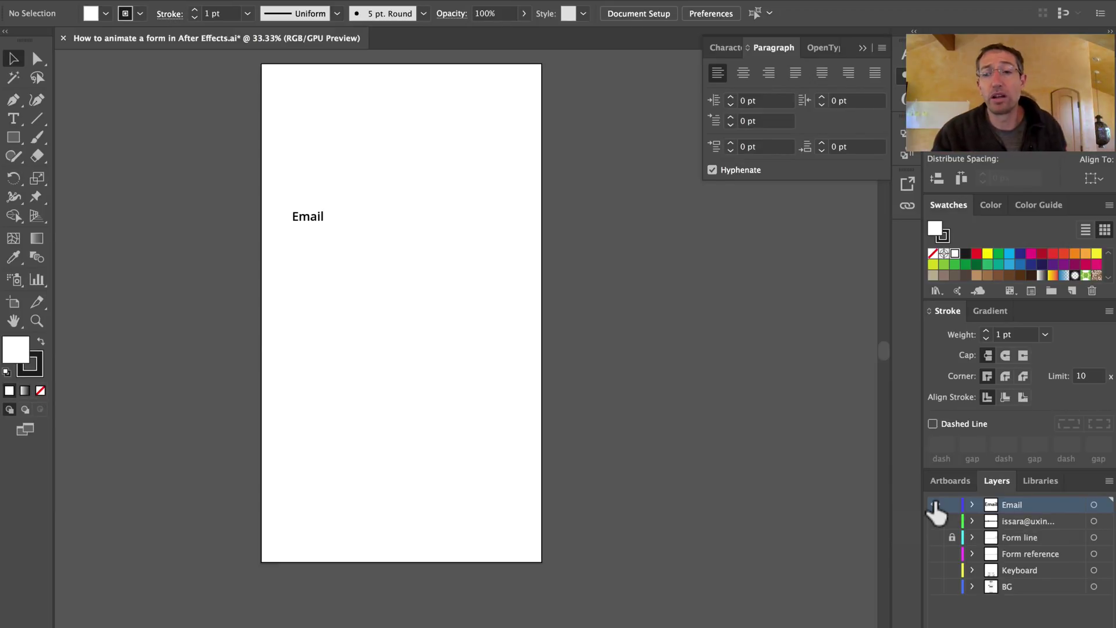
click(935, 504)
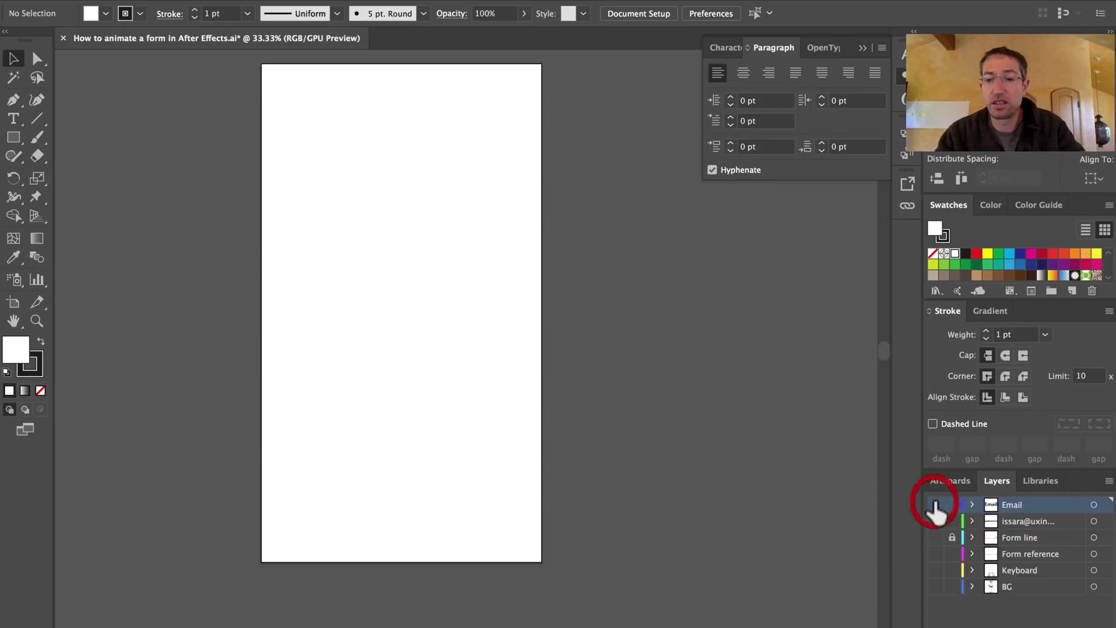
key(super+Tab)
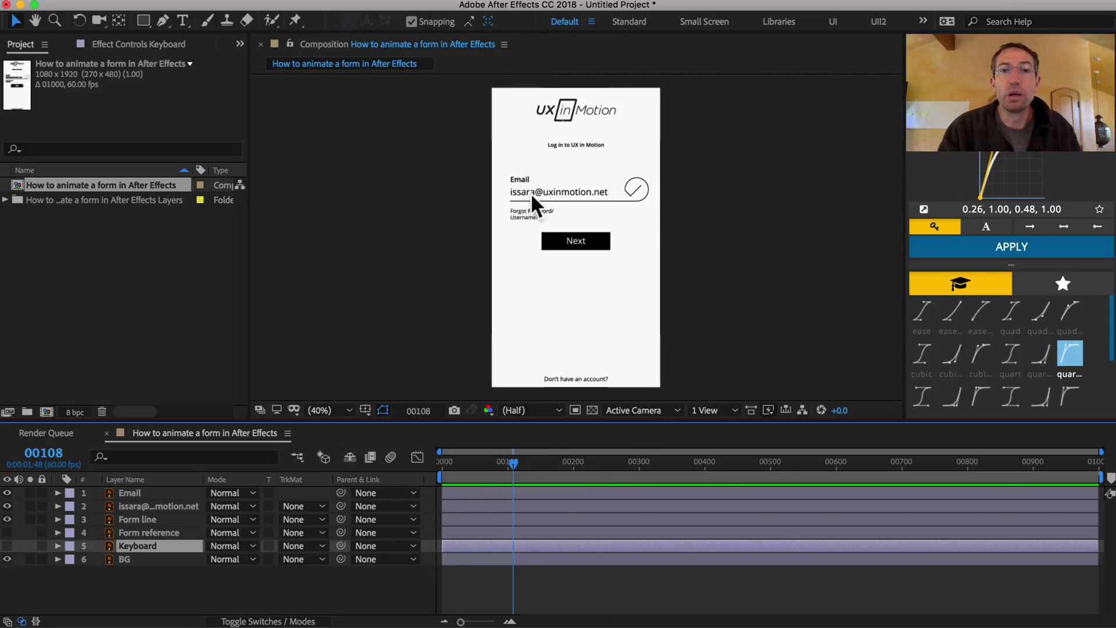
Zoom to the UX in Motion logo and hide the email address and Form line layers.
scroll(510, 177, up, 2)
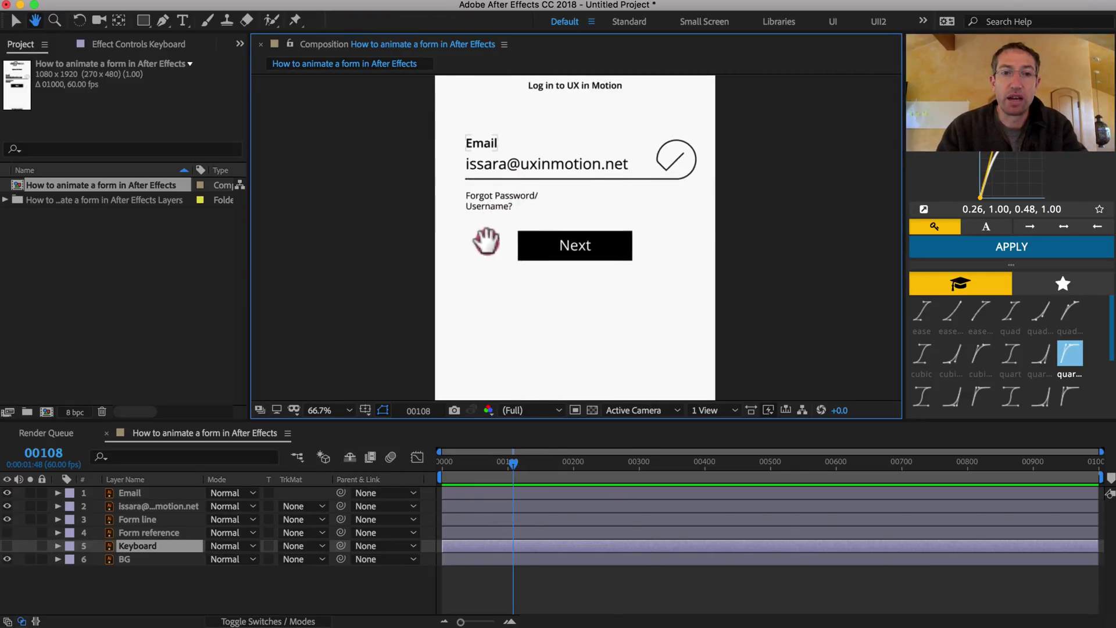
mouse_move(484, 245)
mouse_down()
mouse_move(466, 300)
mouse_move(442, 304)
mouse_up()
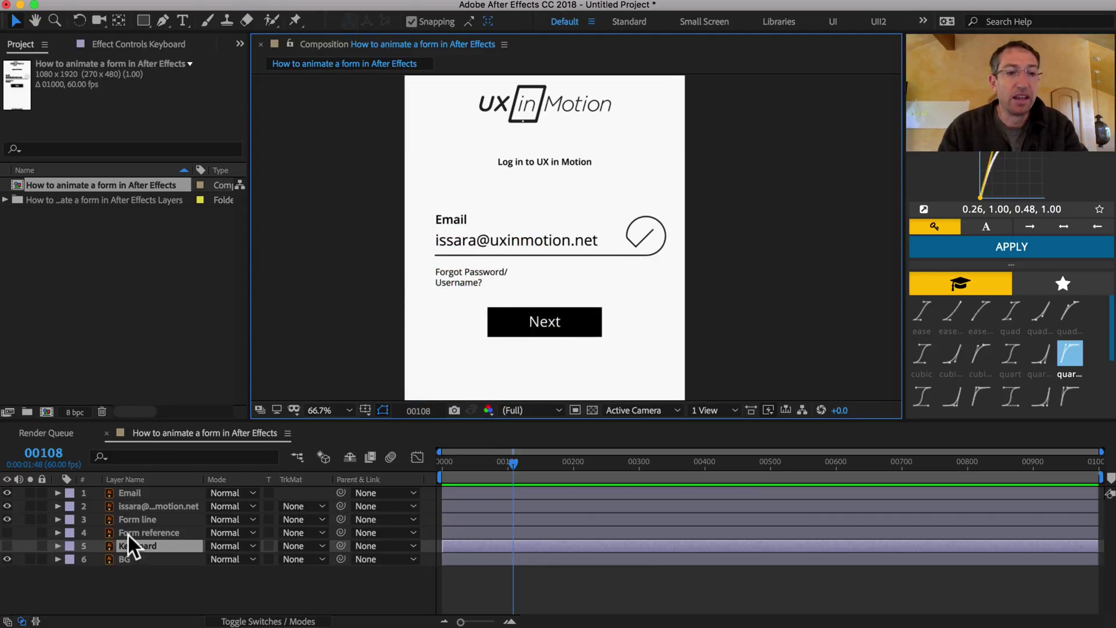
click(134, 507)
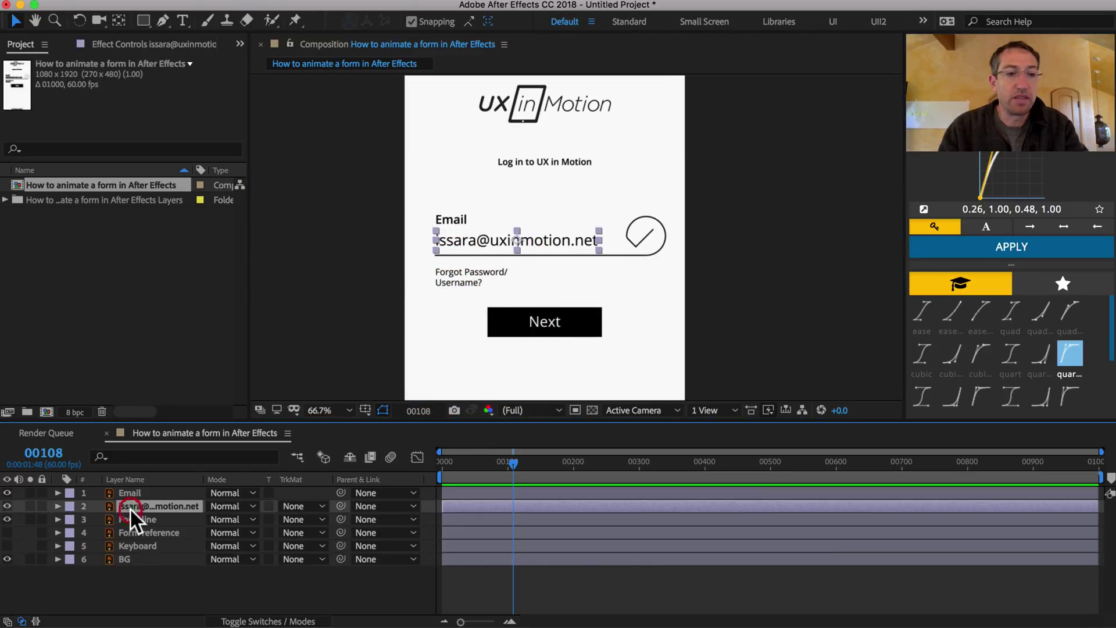
click(7, 506)
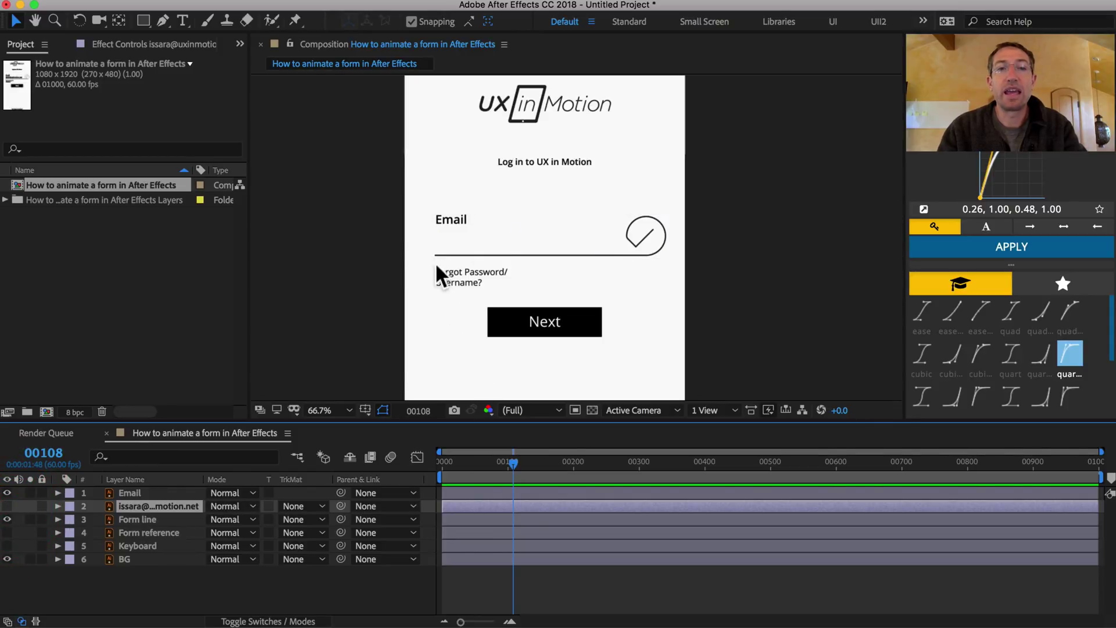
click(7, 519)
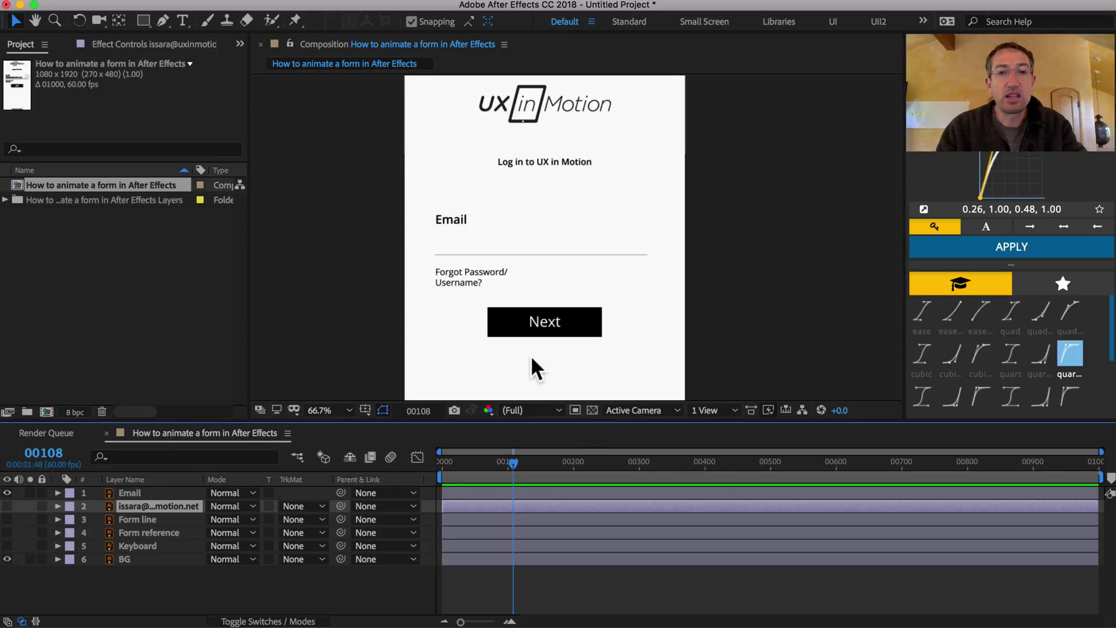
Select the Email label layer and set the current time to frame 34.
click(456, 219)
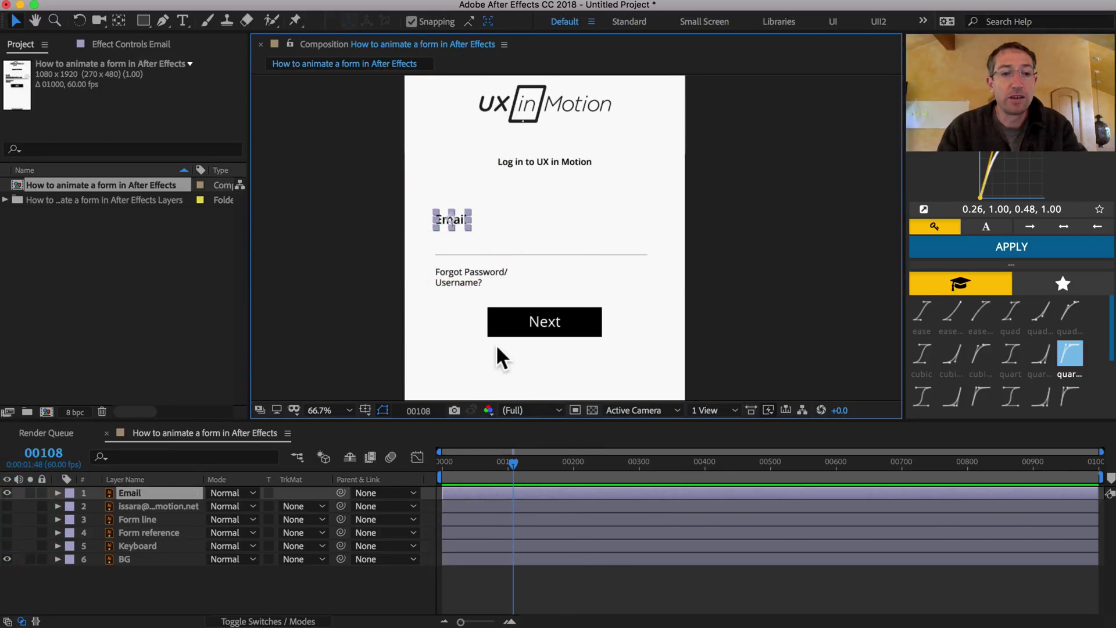
click(43, 452)
text(34)
key(Return)
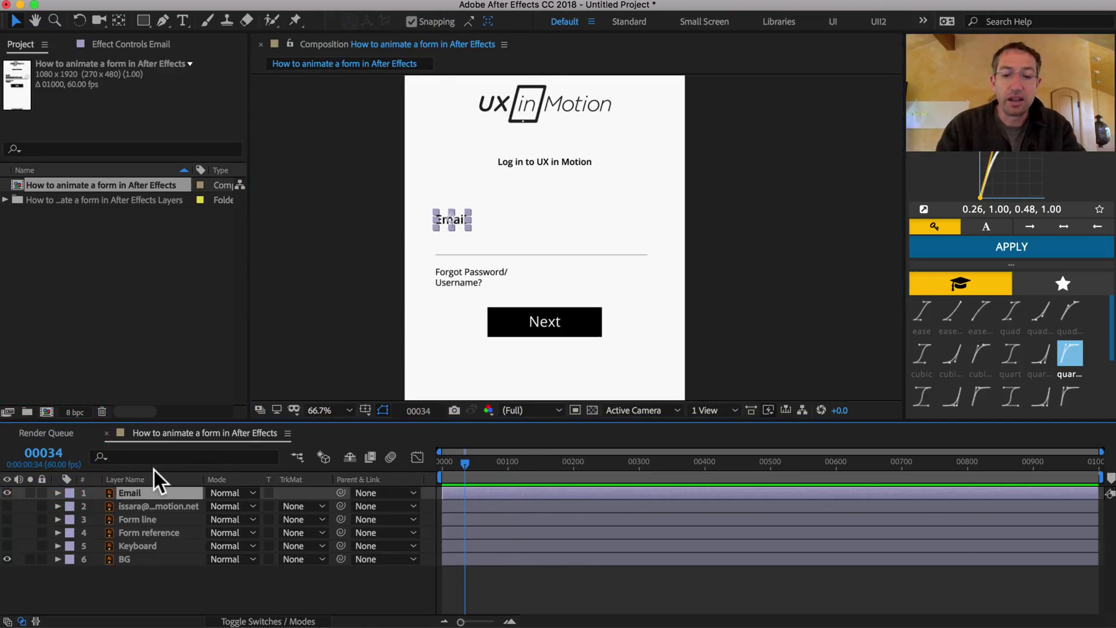
key(super+k)
Confirm the 60 fps frame rate in Composition Settings and close it.
mouse_move(486, 349)
mouse_down()
mouse_move(455, 131)
mouse_move(483, 96)
mouse_up()
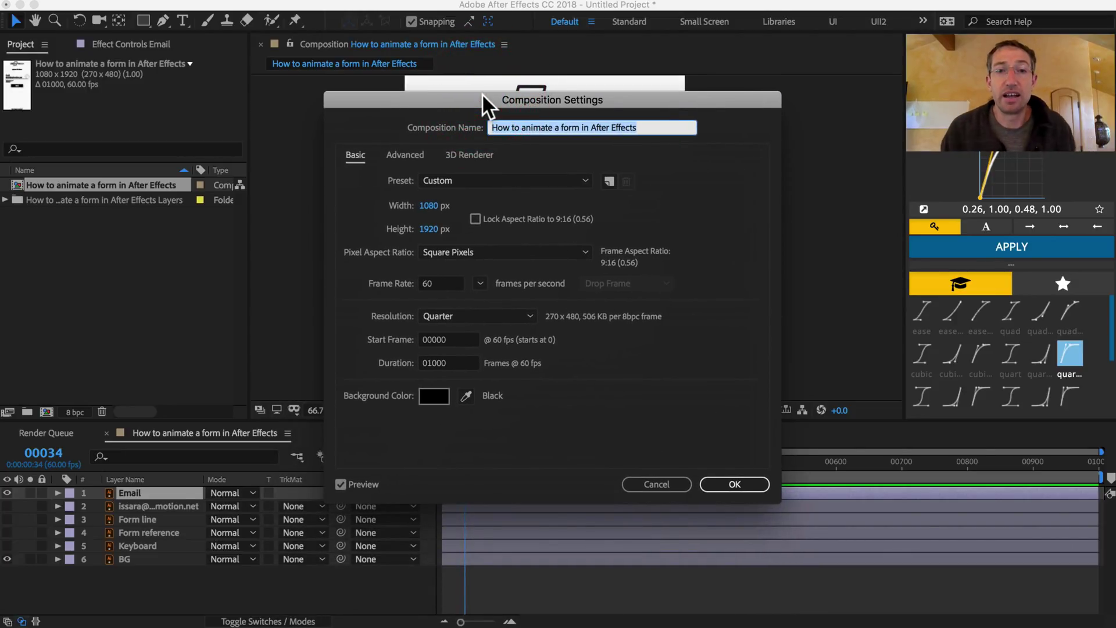
click(442, 284)
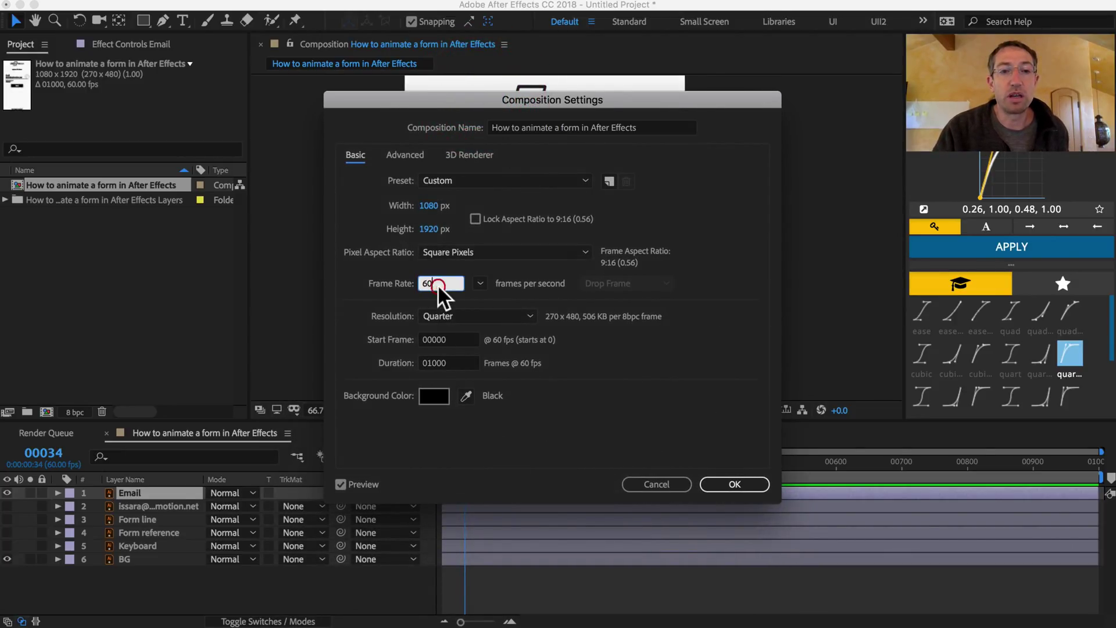
click(728, 483)
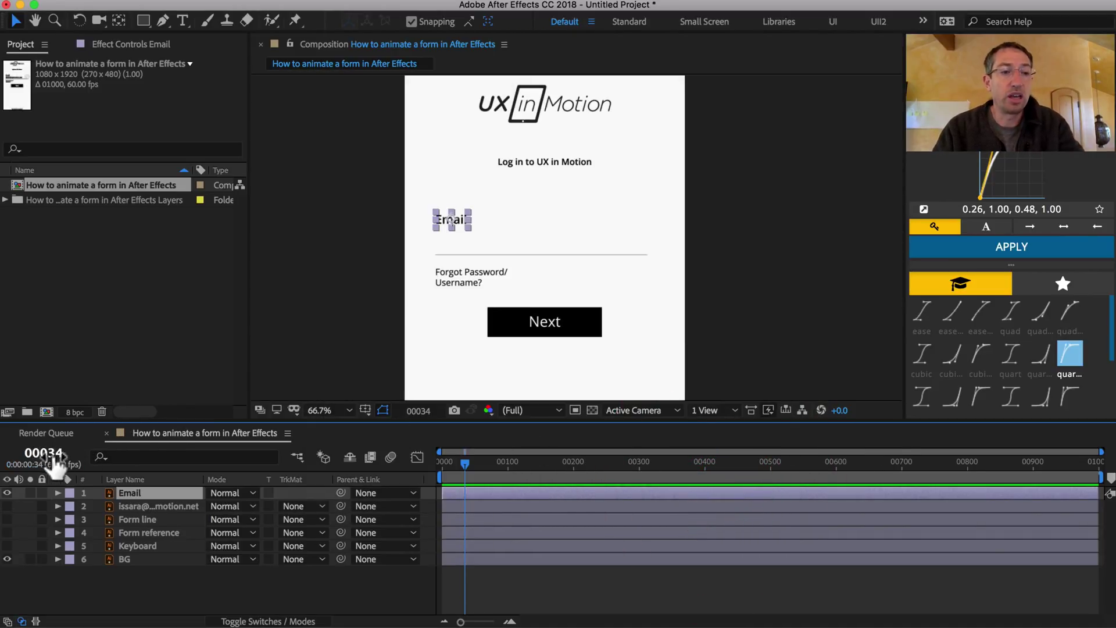
Toggle the time display between timecode and frames, then zoom the timeline in.
super+click(55, 457)
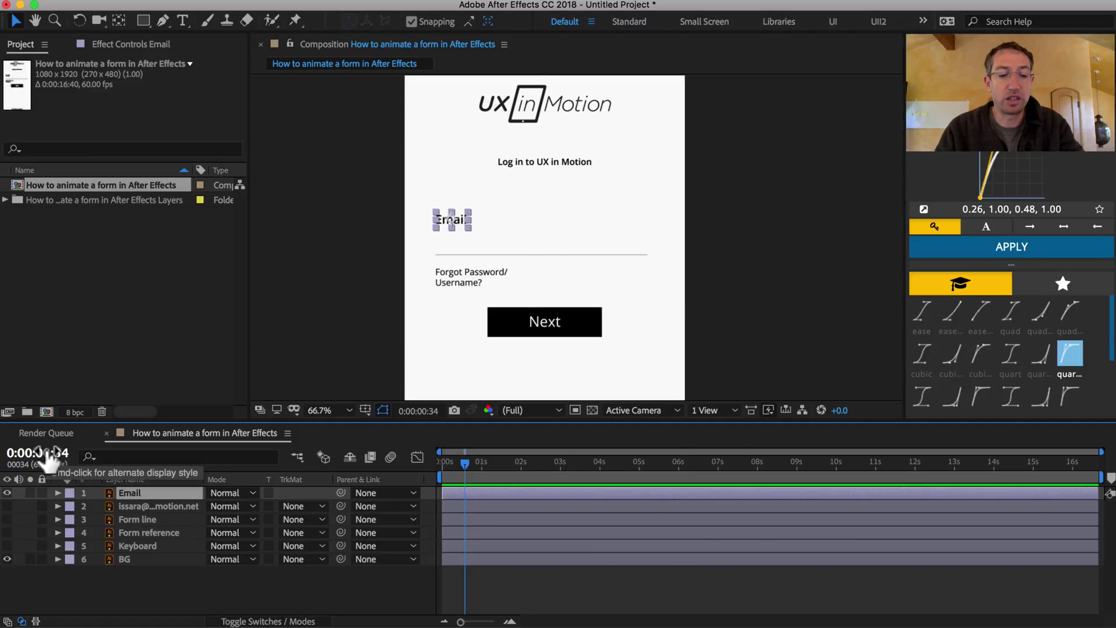
super+click(50, 457)
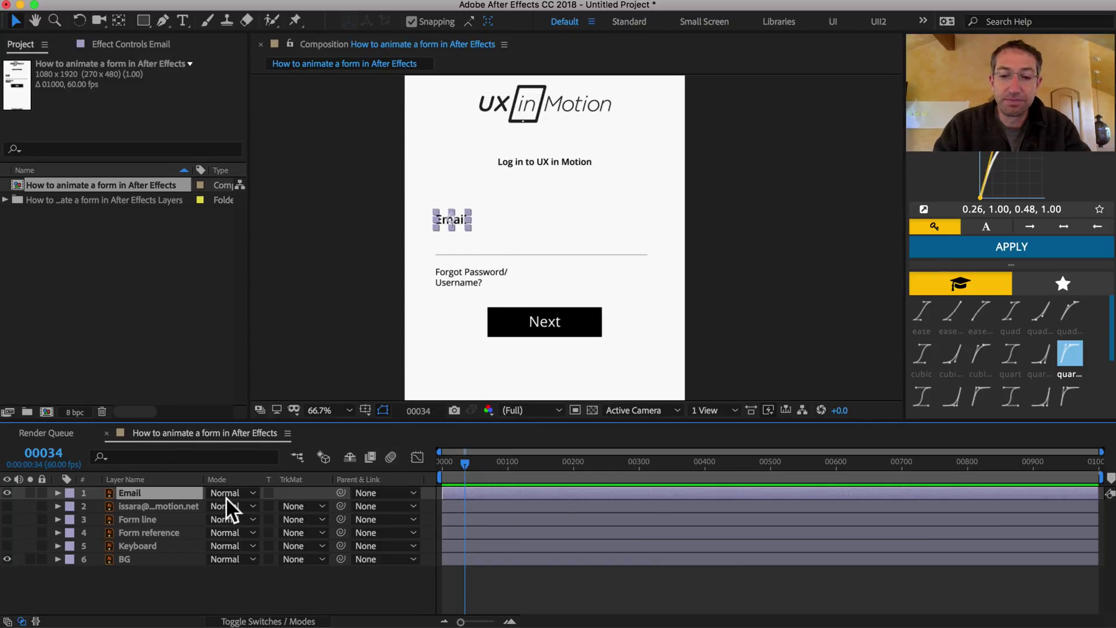
key(equal)
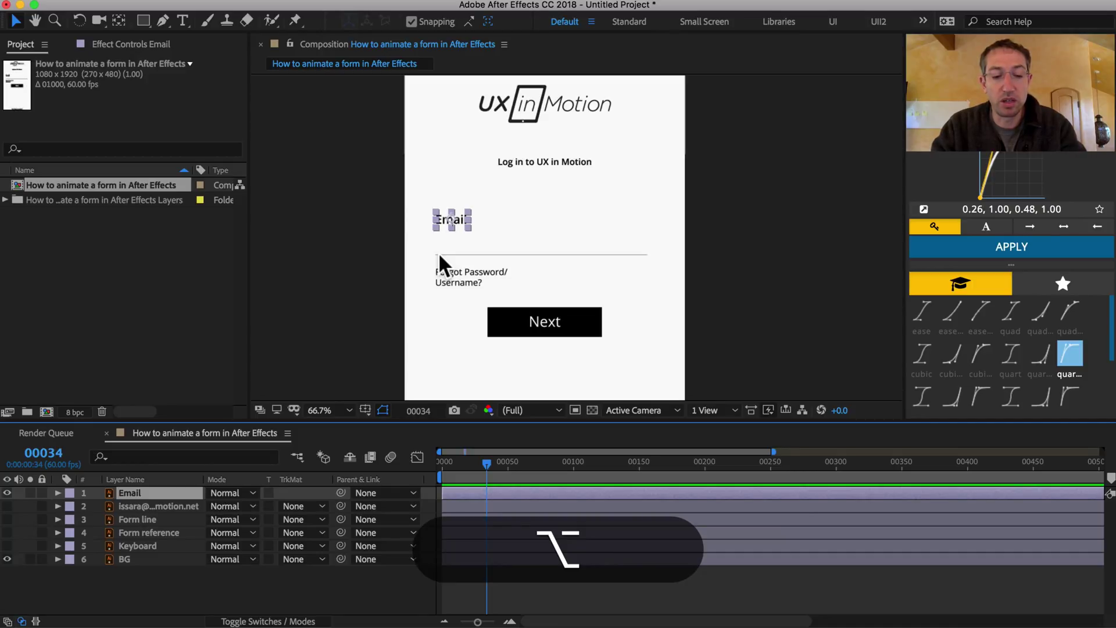
Add Scale, Opacity and Position keyframes to Email and move them later in time.
key(alt+s)
key(alt+t)
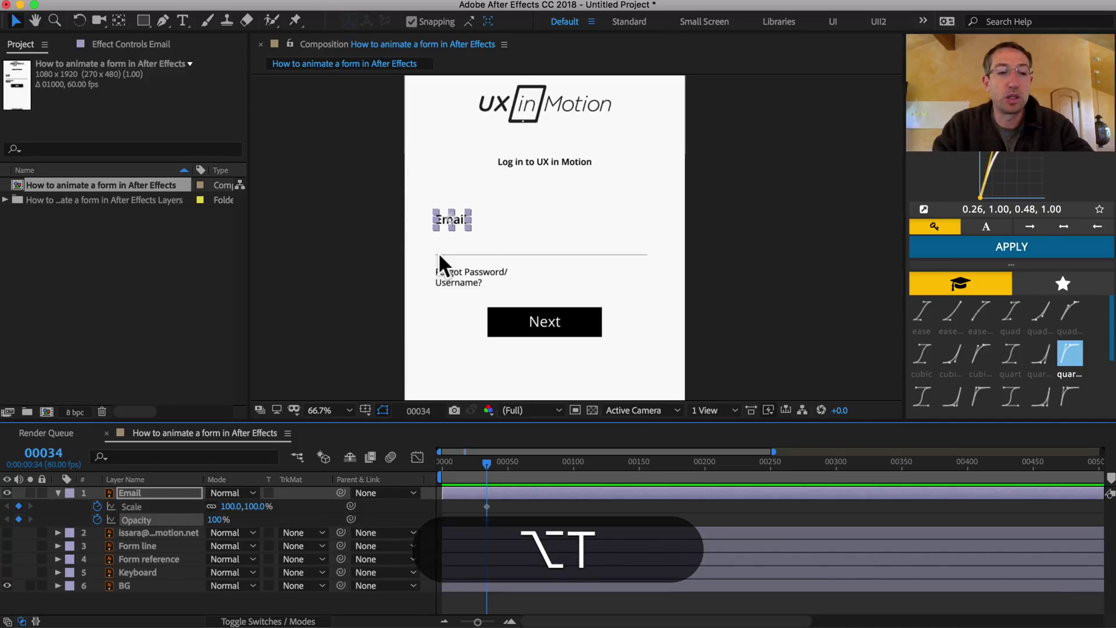
key(alt+p)
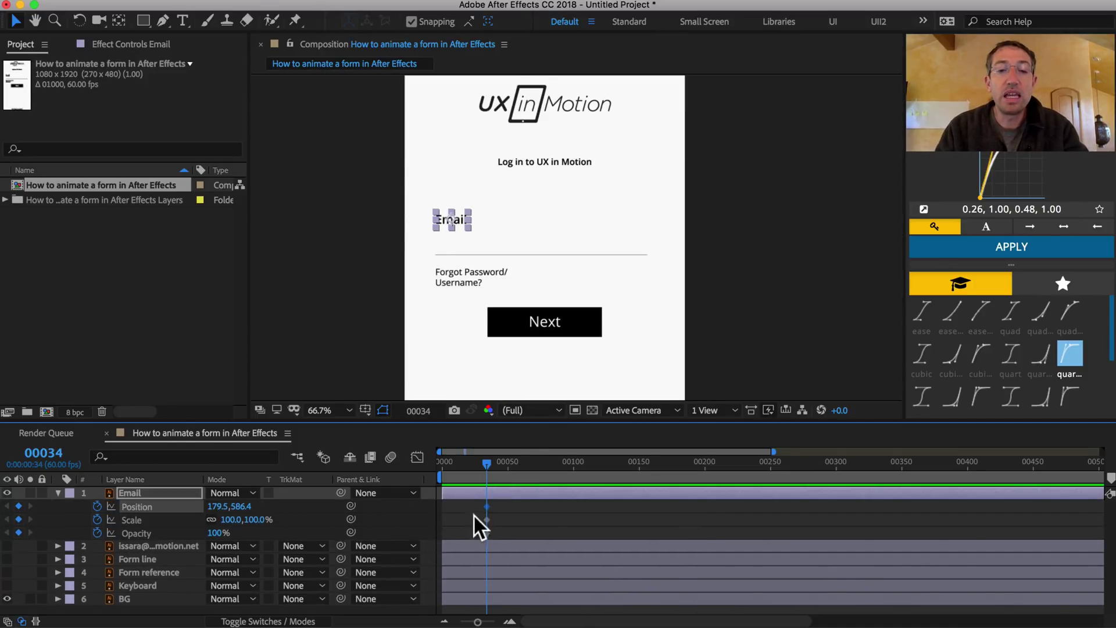
drag(469, 505, 503, 536)
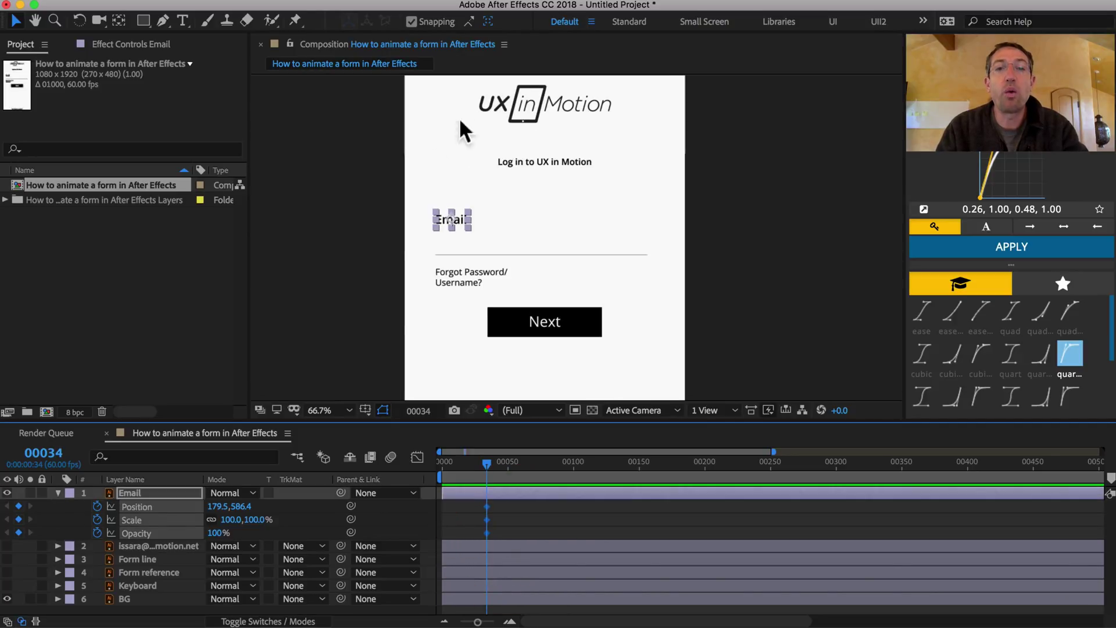
drag(485, 530, 557, 534)
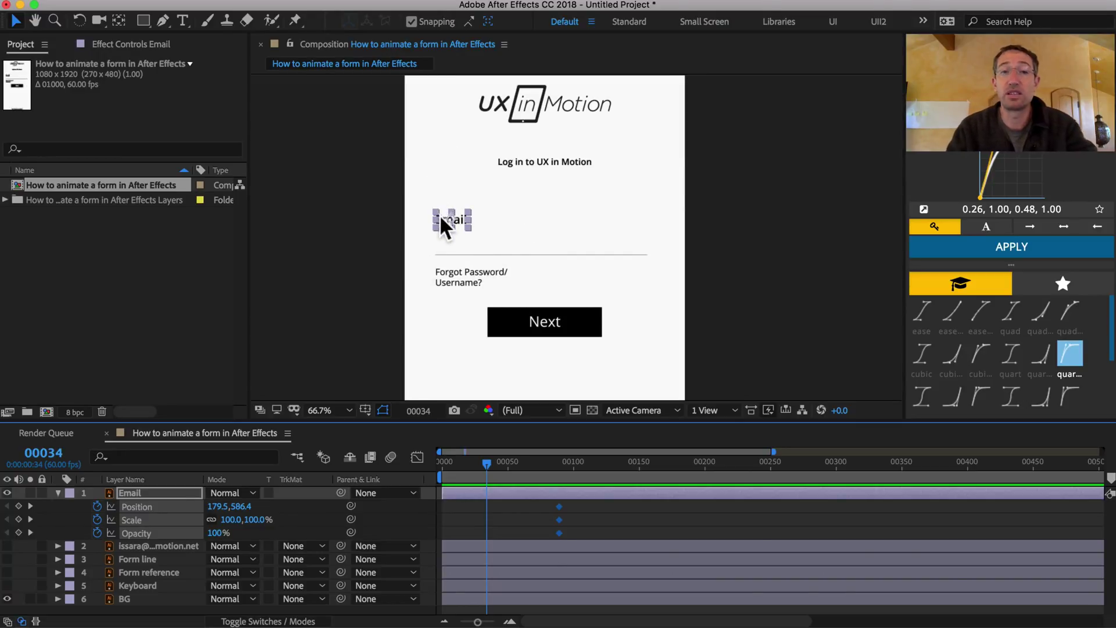
At frame 34, nudge the Email label down and enlarge it, showing the email address at 200%.
key(shift+Down)
key(shift+Down)
key(shift+Down)
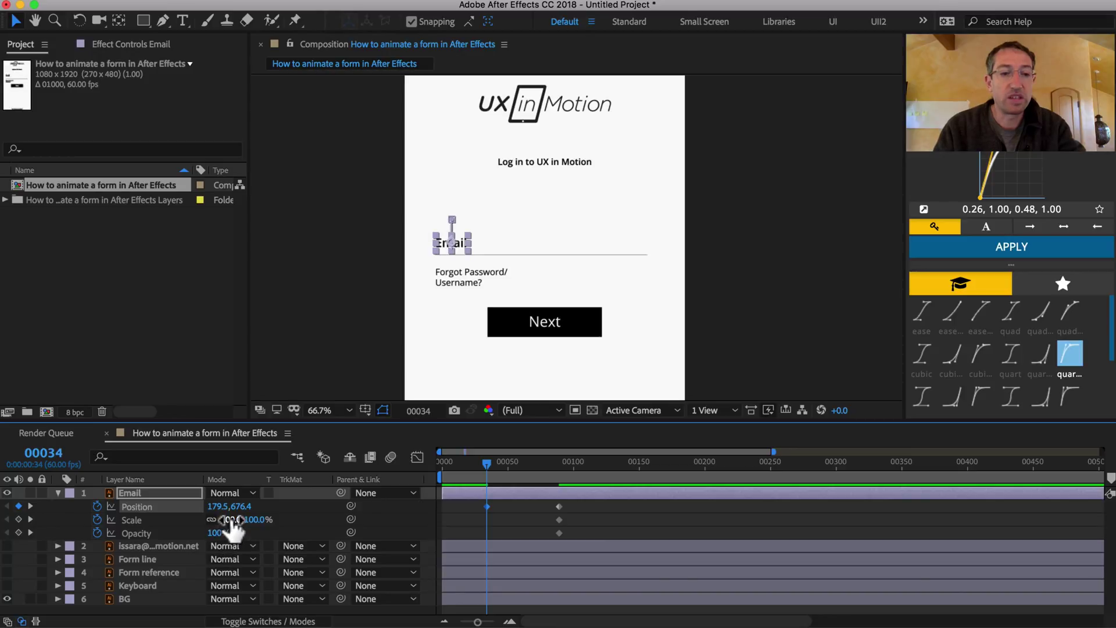
drag(229, 518, 234, 521)
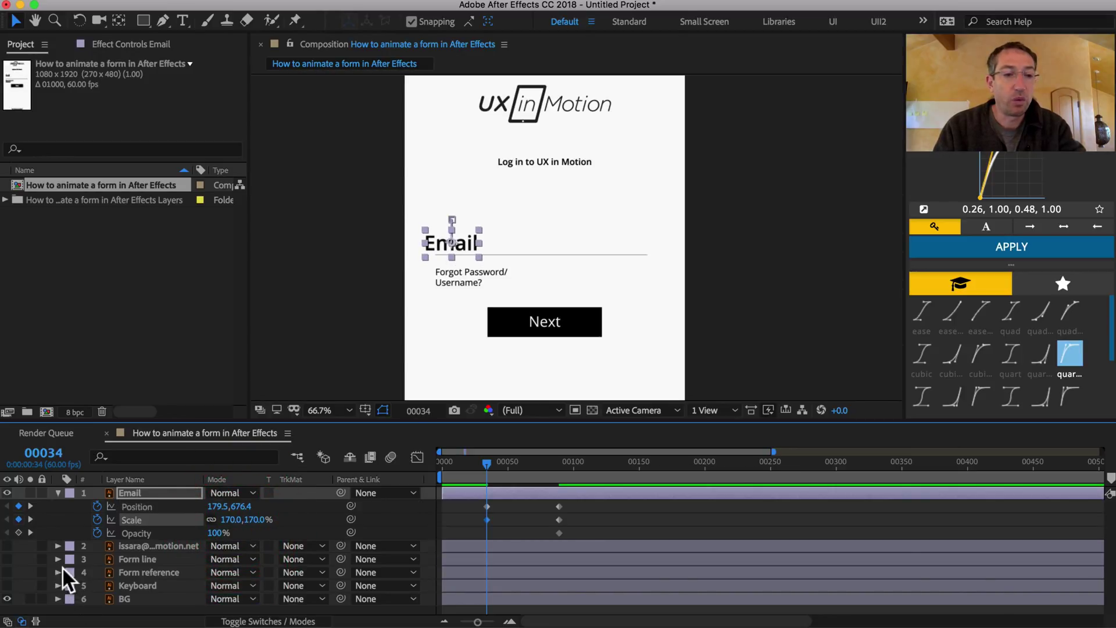
click(9, 546)
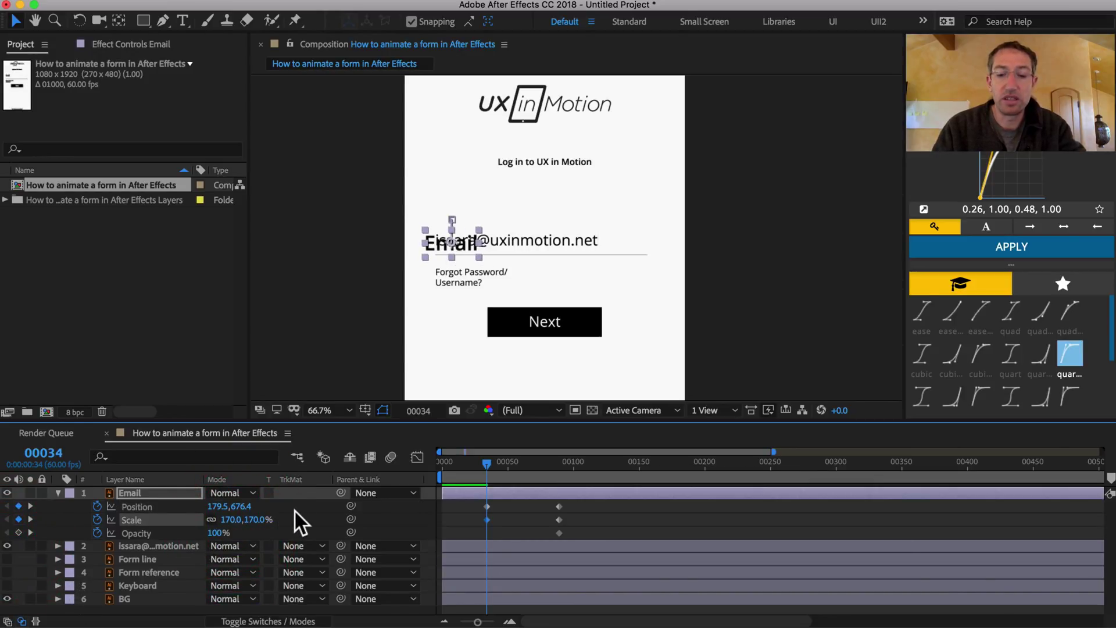
key(period)
key(period)
key(period)
drag(456, 229, 785, 195)
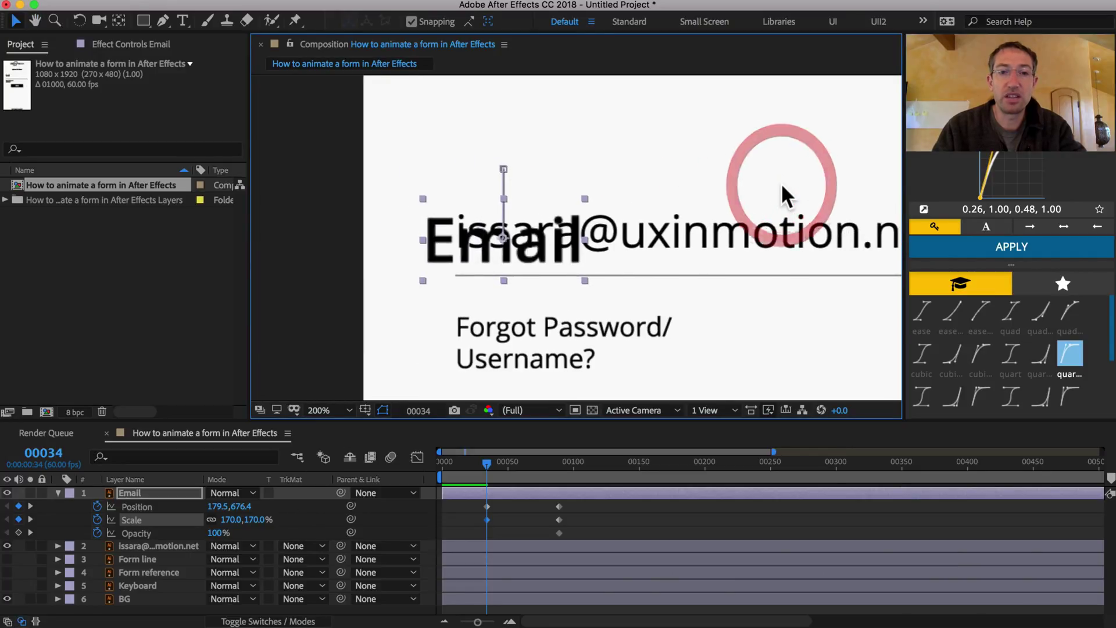
Align the Email label over the address line and shrink it to about 124%.
key(shift+Up)
key(Up)
key(shift+Right)
key(shift+Right)
drag(232, 519, 54, 511)
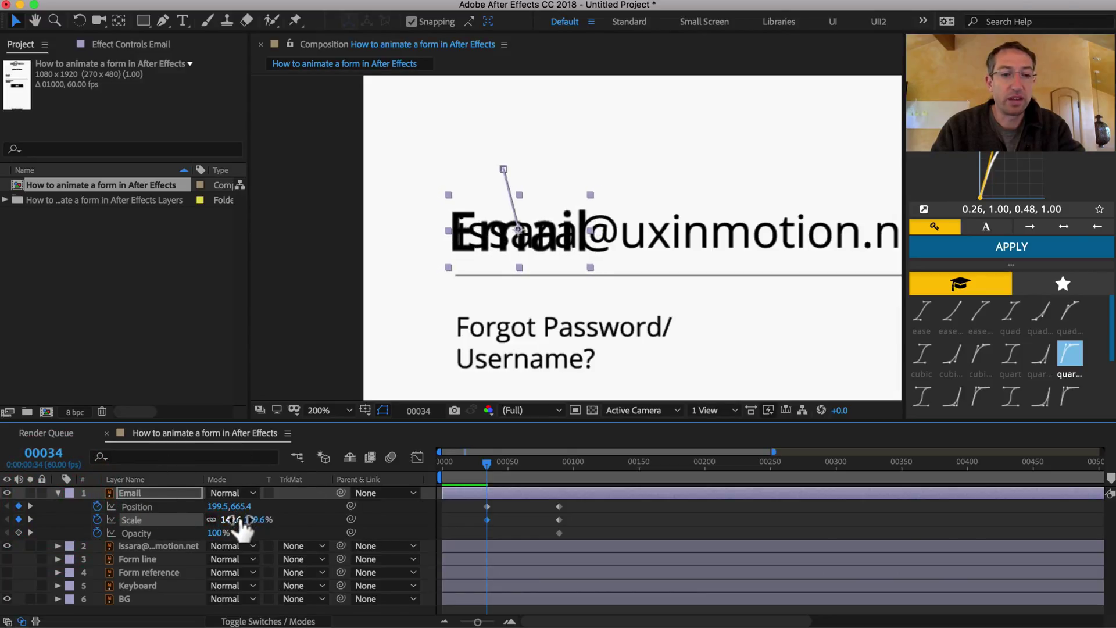
mouse_move(235, 519)
mouse_down()
mouse_move(200, 511)
mouse_move(175, 535)
mouse_up()
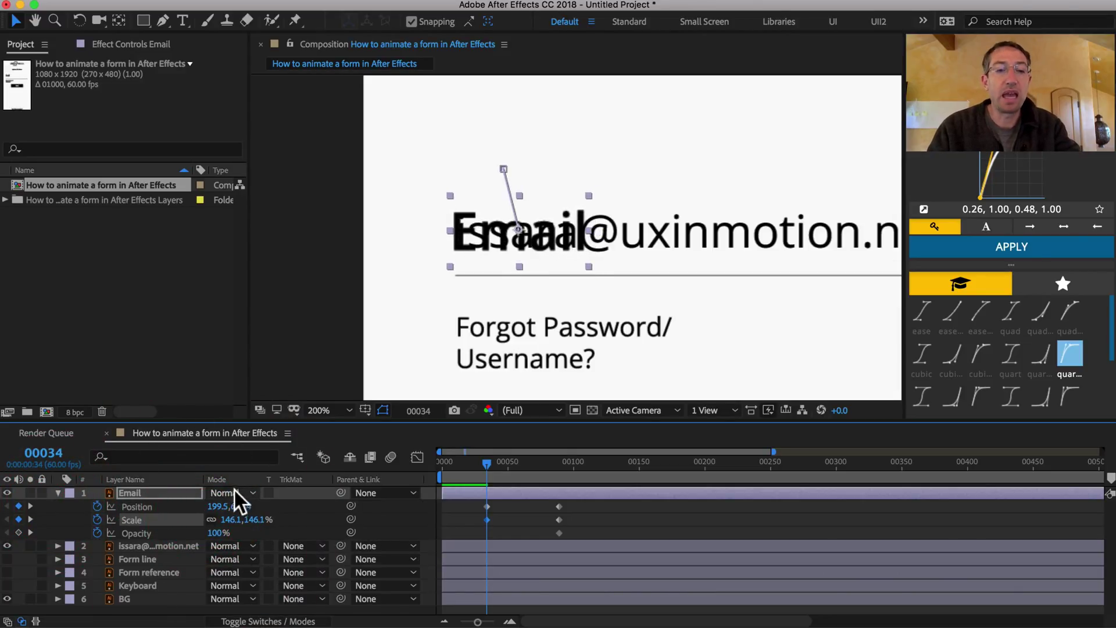
mouse_move(229, 511)
mouse_down()
mouse_move(8, 480)
mouse_move(43, 483)
mouse_up()
key(Left)
key(Left)
key(Left)
key(Left)
key(Left)
key(Left)
key(comma)
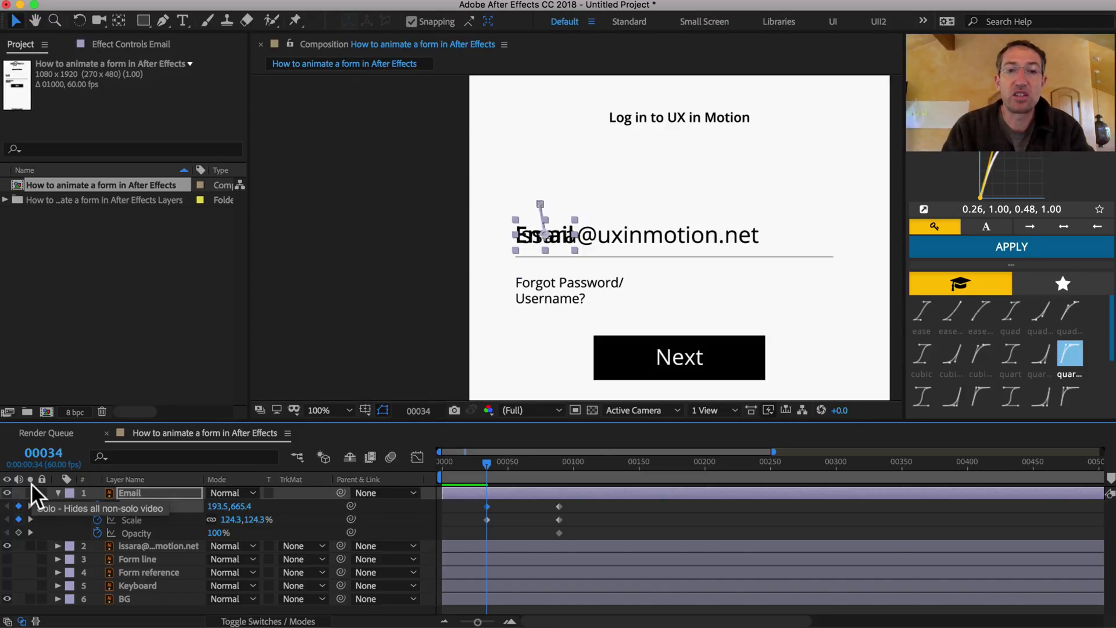
Enable Continuously Rasterize on the Email layer from the switch columns.
click(250, 621)
key(period)
key(period)
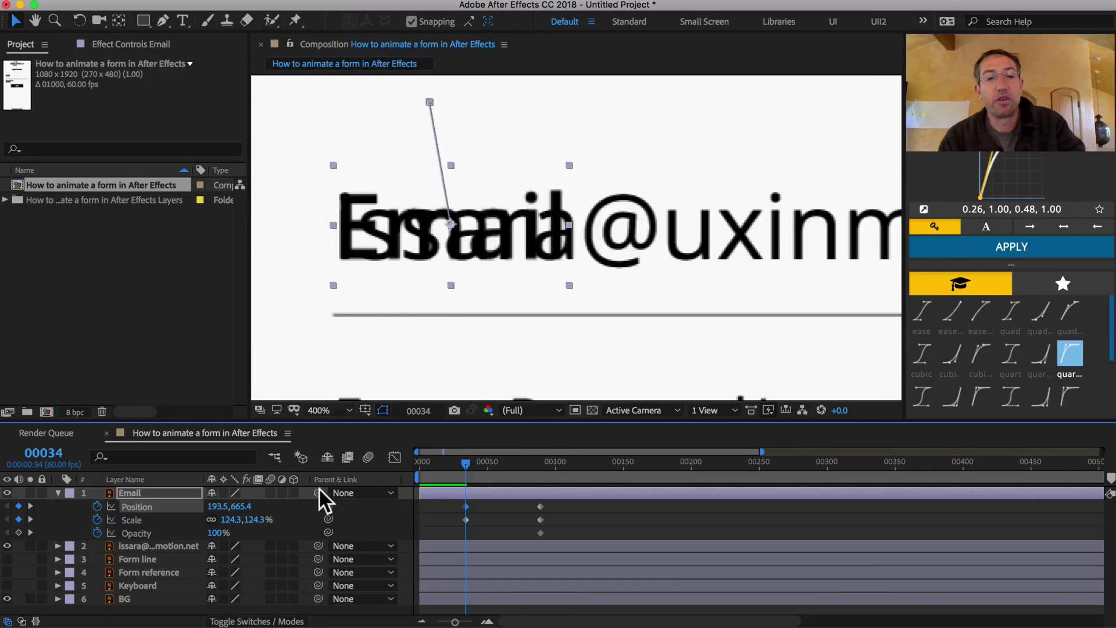
click(224, 493)
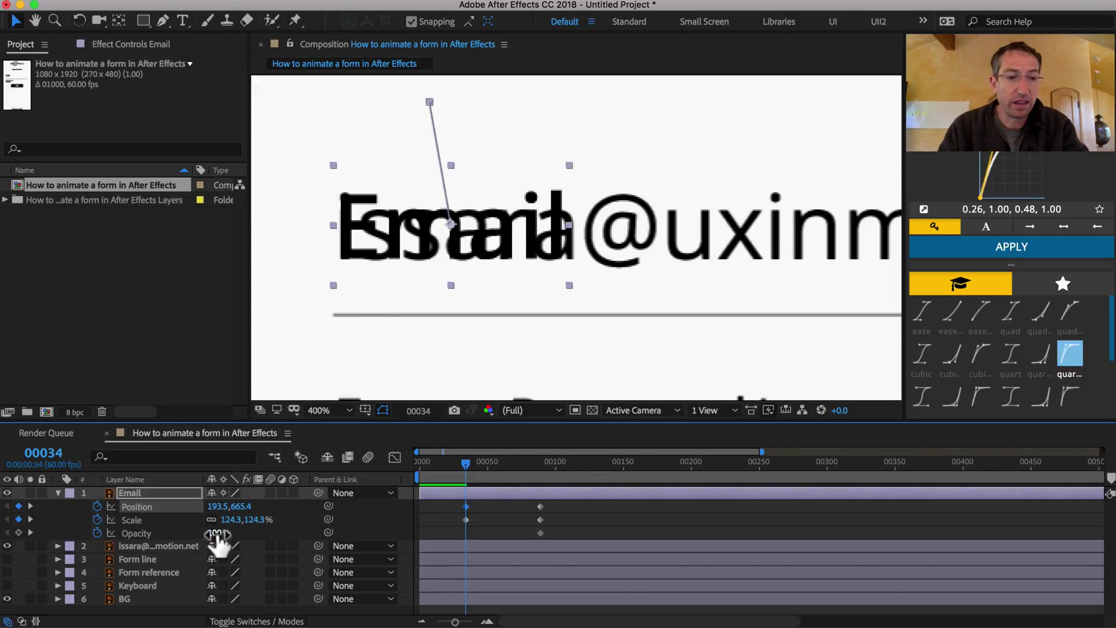
Test the Email label's sharpness at about 397% scale, then undo back to 124.3%.
drag(236, 526, 466, 544)
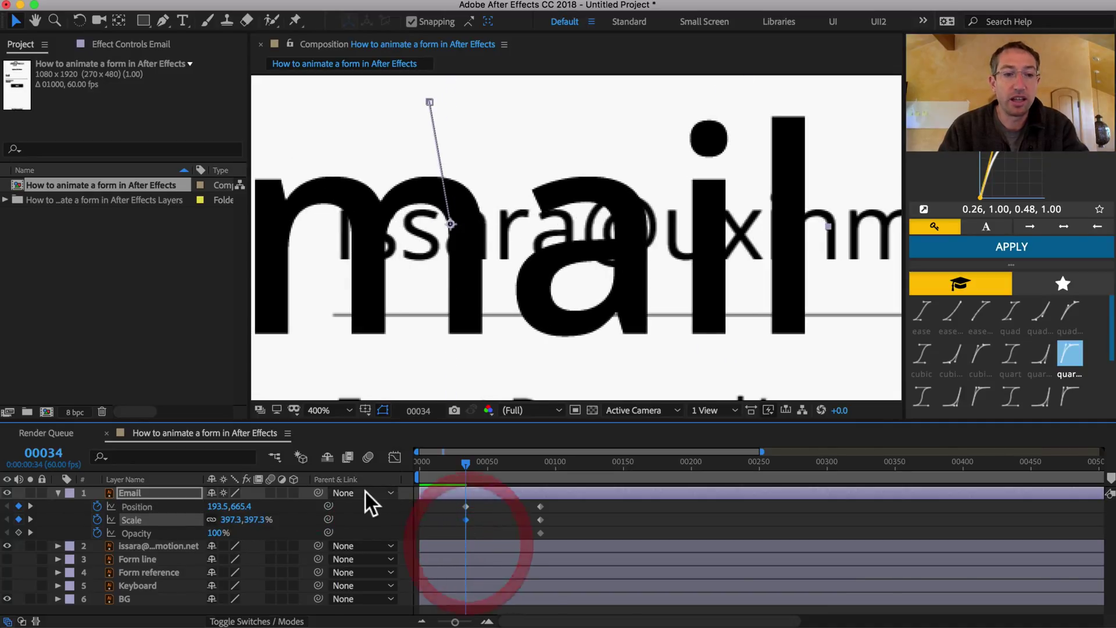
key(comma)
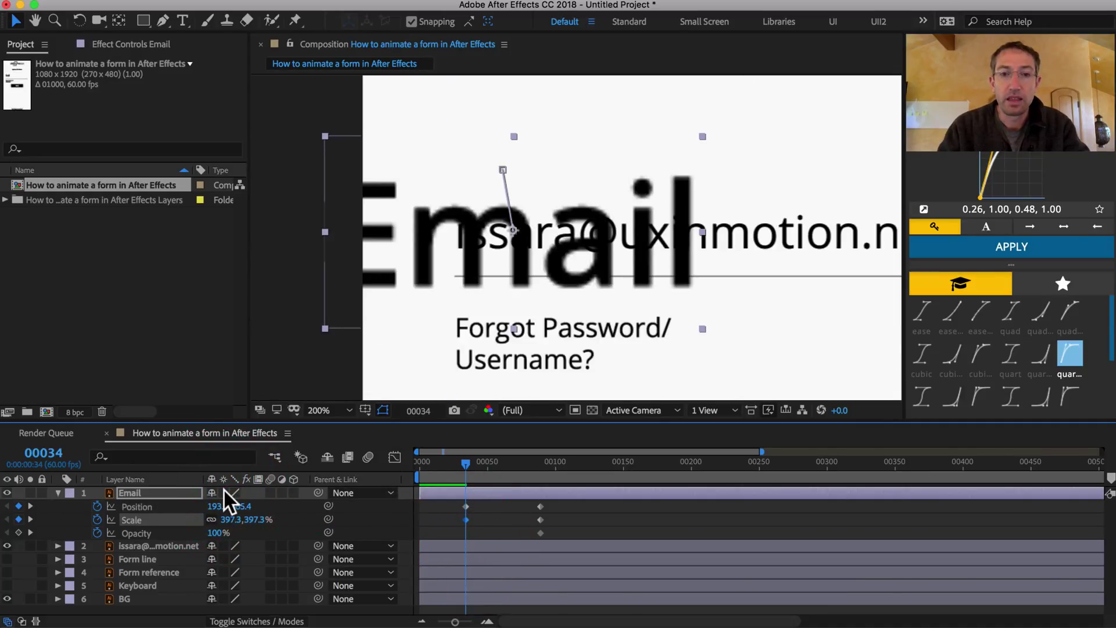
key(comma)
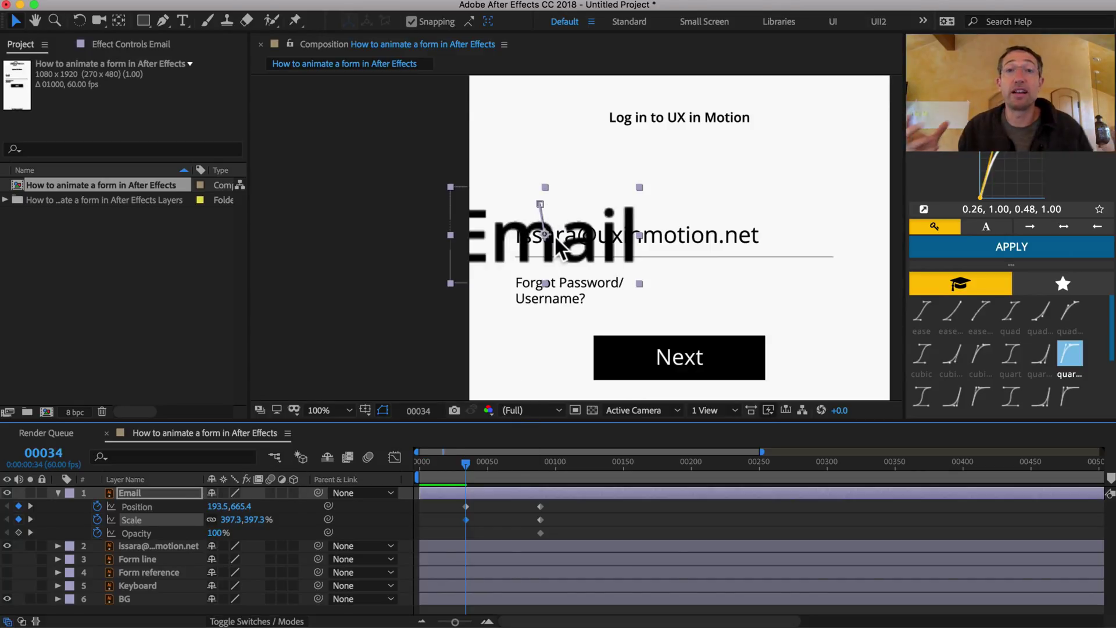
click(222, 493)
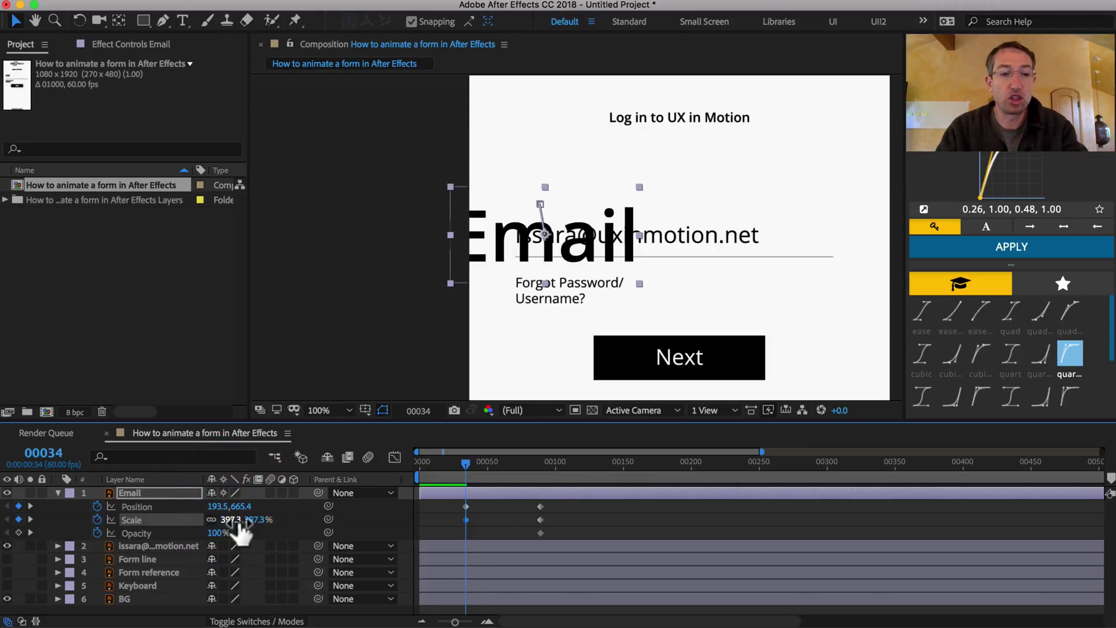
click(328, 507)
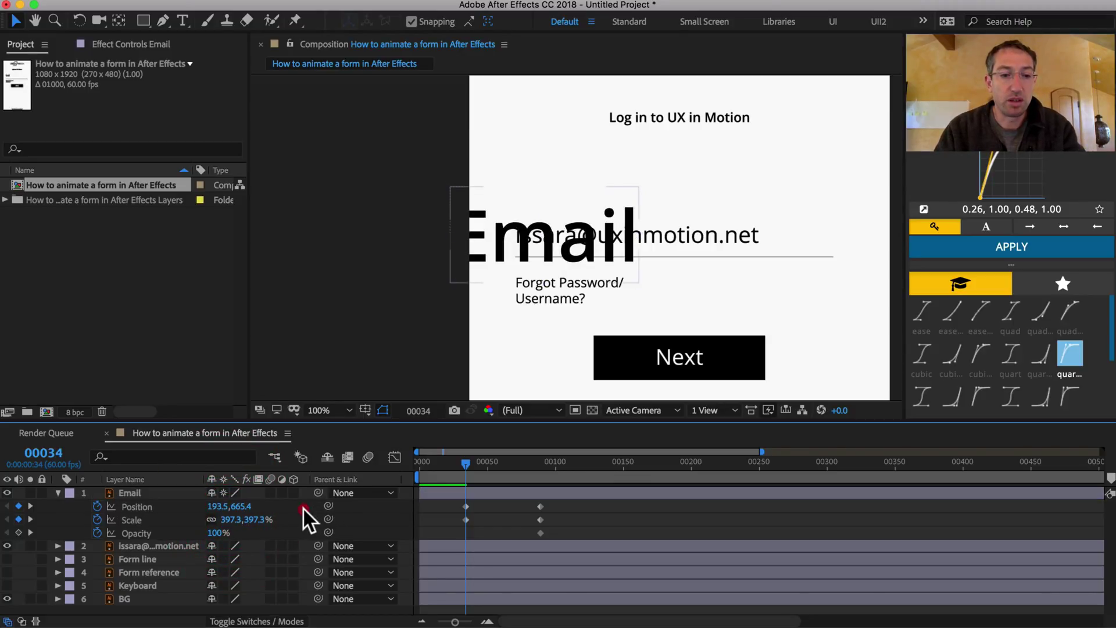
key(ctrl+z)
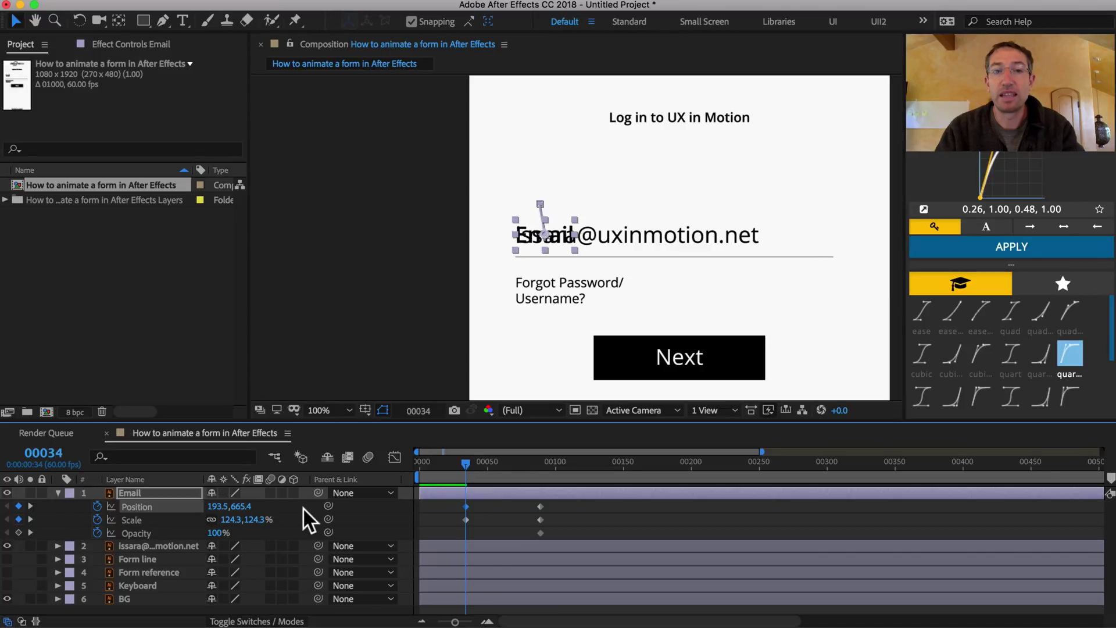
Zoom in on the Email field and hide the email address layer.
key(period)
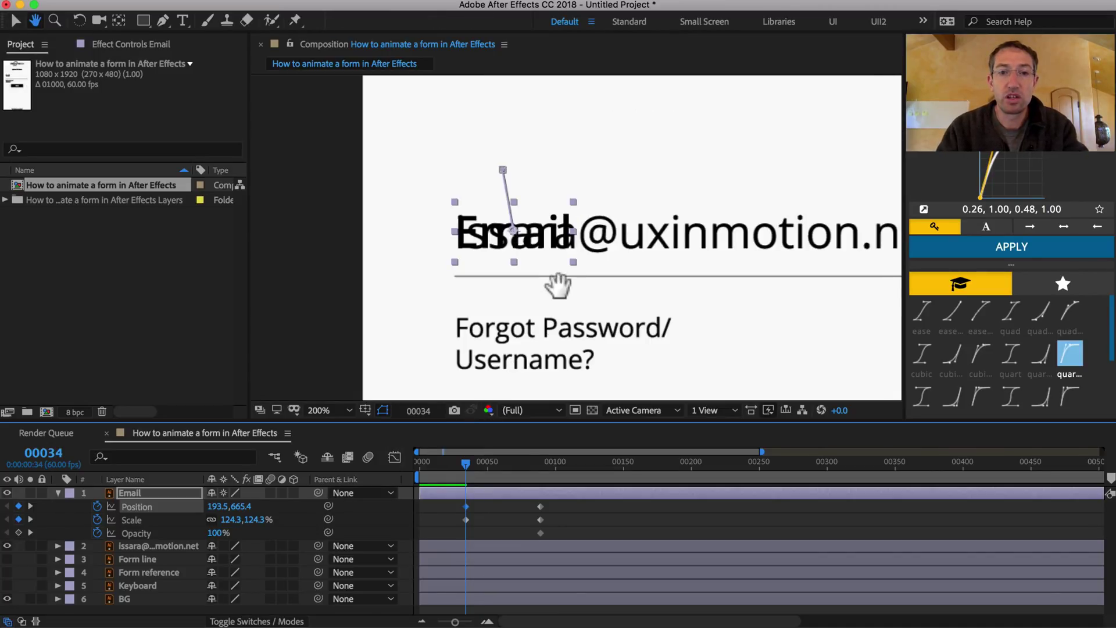
drag(558, 282, 521, 291)
key(v)
click(7, 545)
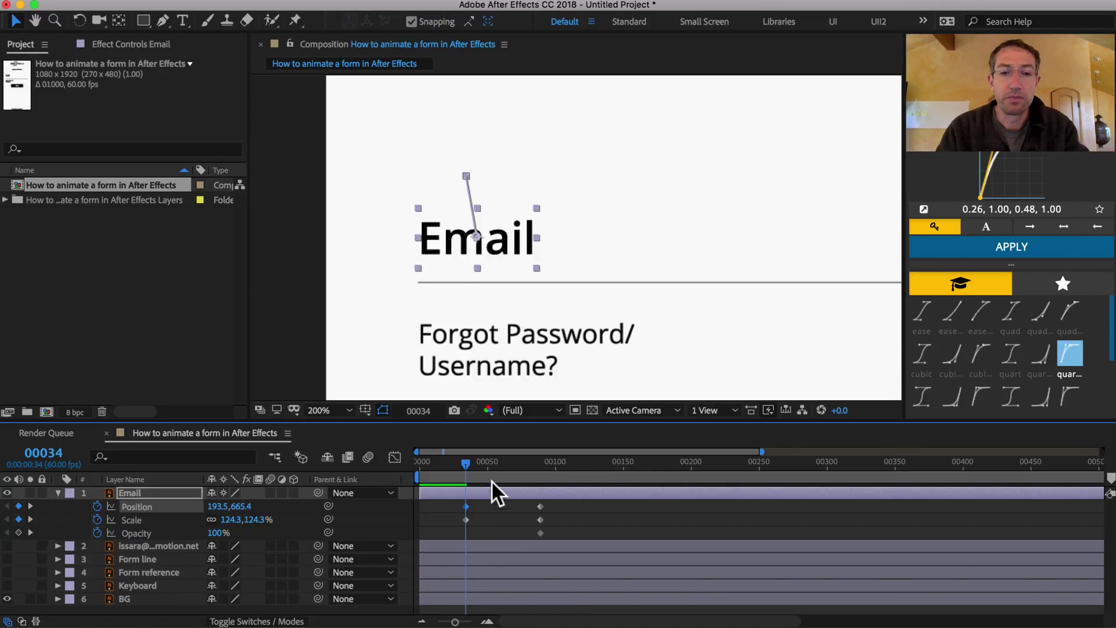
drag(466, 455, 459, 472)
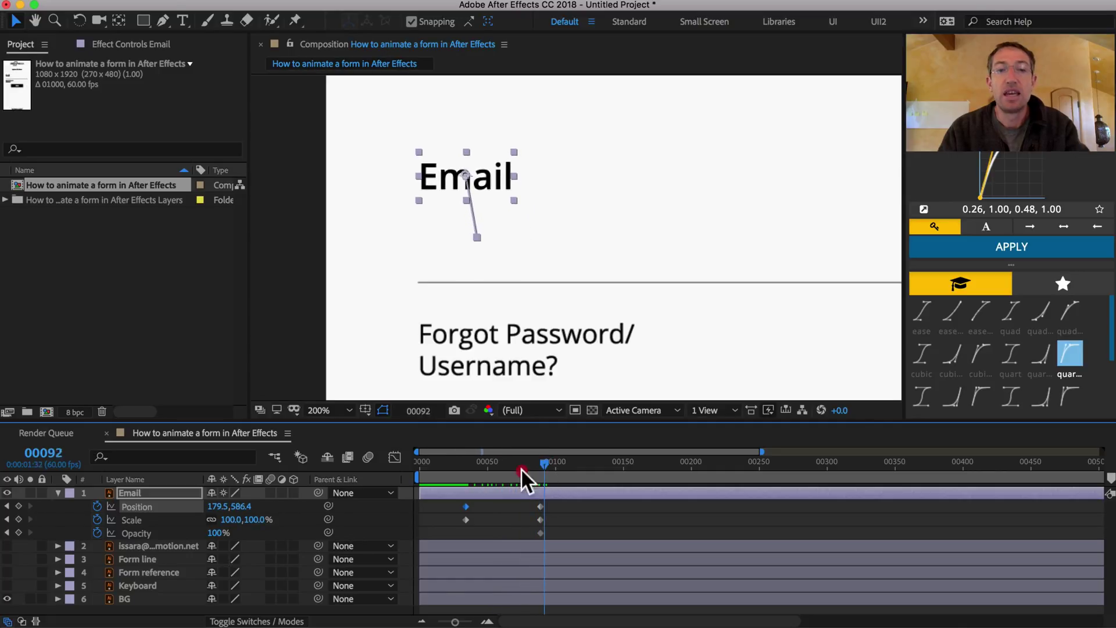
Set the Email label's starting opacity to 50% and preview the fade-in.
click(218, 533)
text(50)
key(Return)
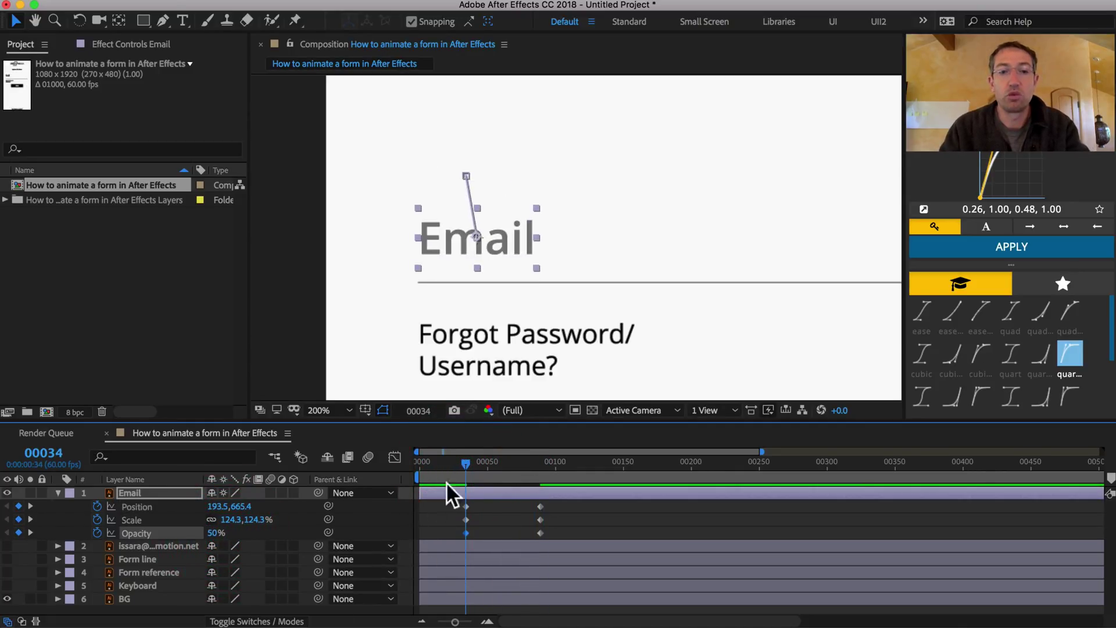
mouse_move(467, 461)
mouse_down()
mouse_move(545, 470)
mouse_move(550, 490)
mouse_move(460, 491)
mouse_move(547, 479)
mouse_move(488, 473)
mouse_move(538, 466)
mouse_move(522, 489)
mouse_move(539, 490)
mouse_move(433, 459)
mouse_move(446, 458)
mouse_up()
key(minus)
Move the Email label's ending keyframes to frame 68.
drag(507, 507, 435, 535)
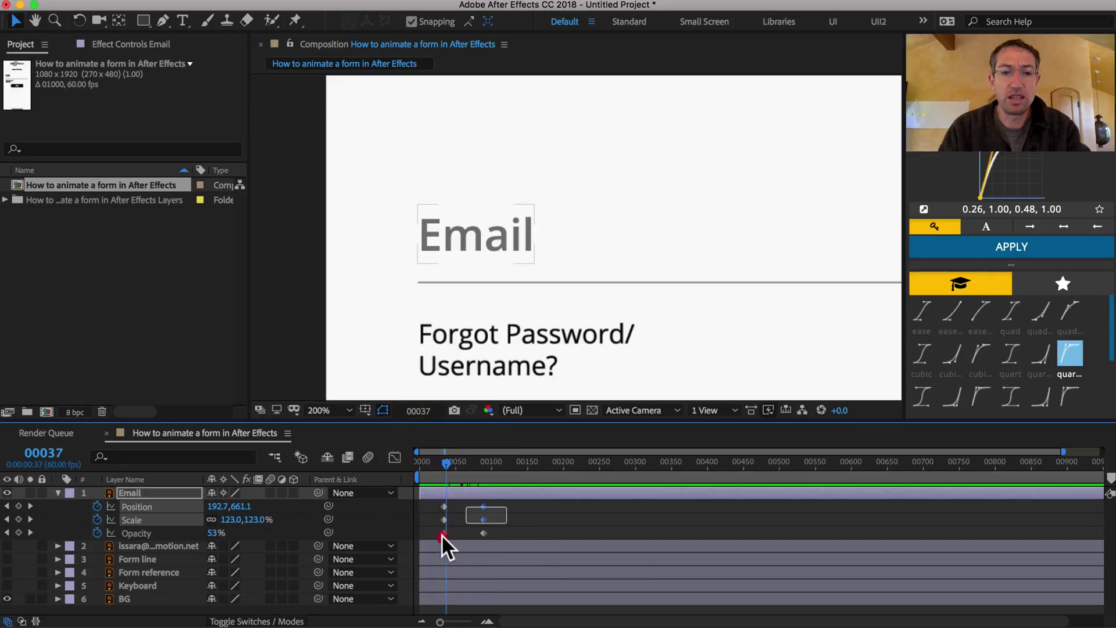
click(443, 459)
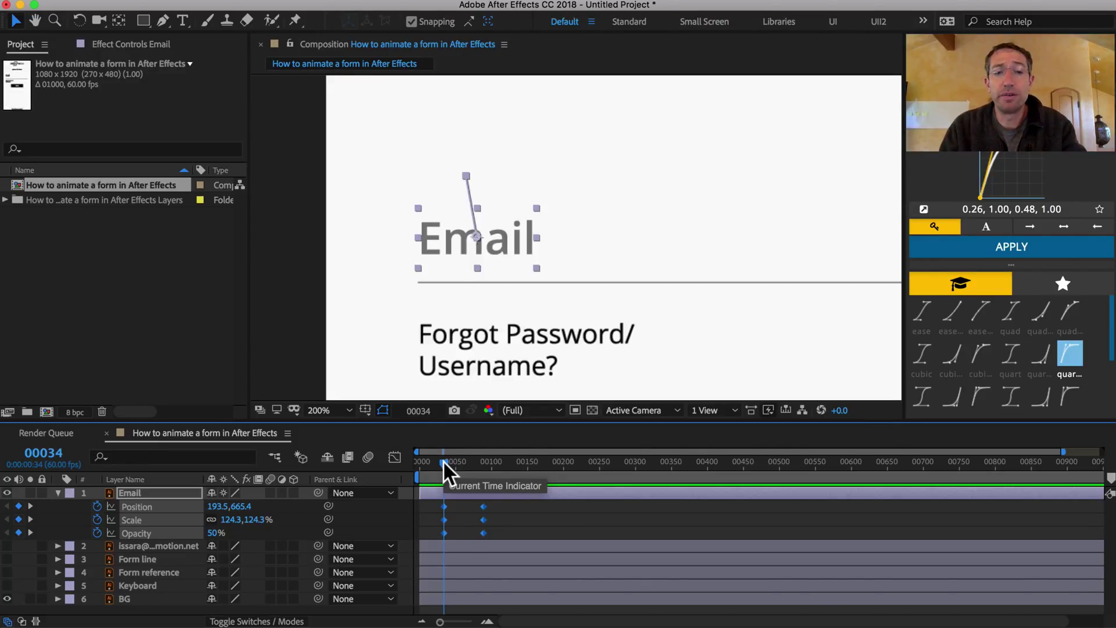
key(shift+Page_Down)
key(shift+Page_Down)
key(shift+Page_Down)
key(Page_Down)
key(Page_Down)
key(Page_Down)
key(Page_Down)
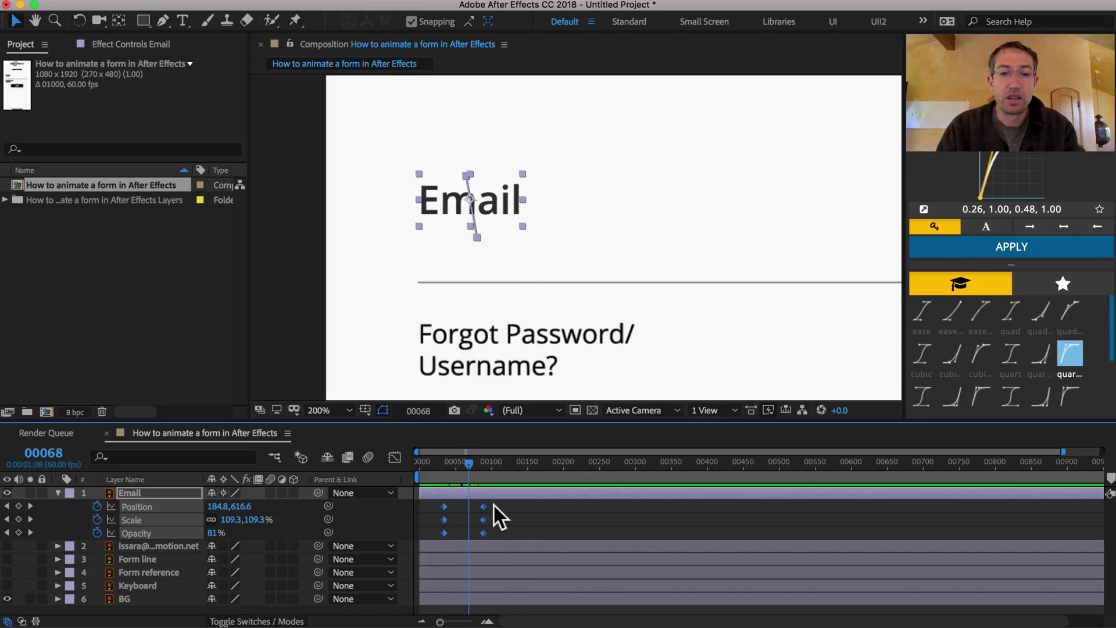
drag(493, 504, 471, 532)
Apply a quartOut ease to all of the Email label's keyframes.
key(equal)
key(equal)
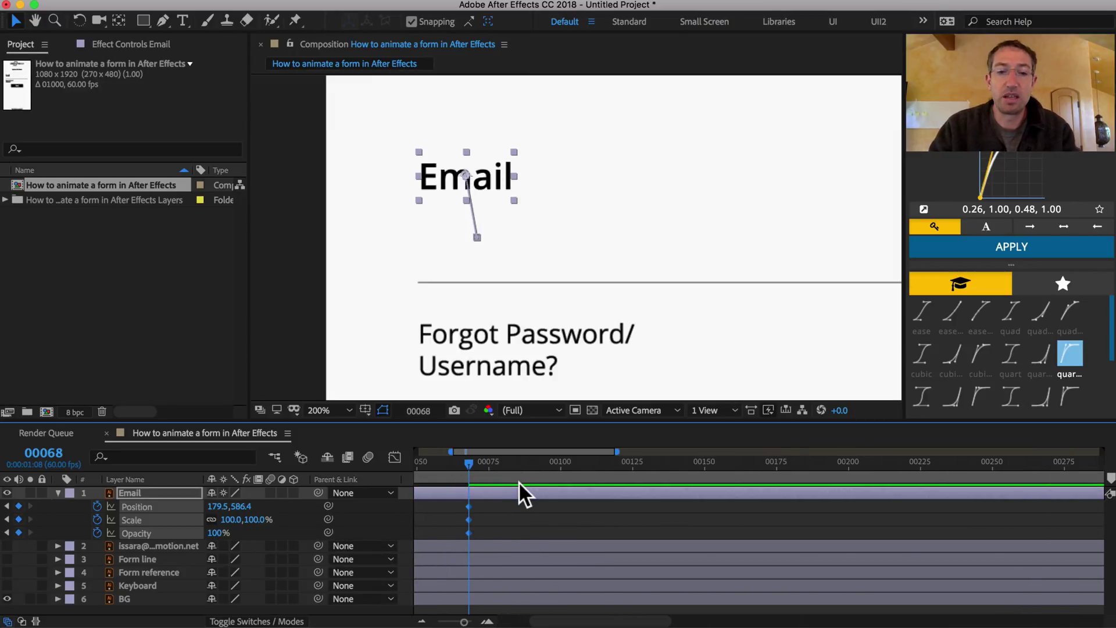
drag(481, 500, 644, 540)
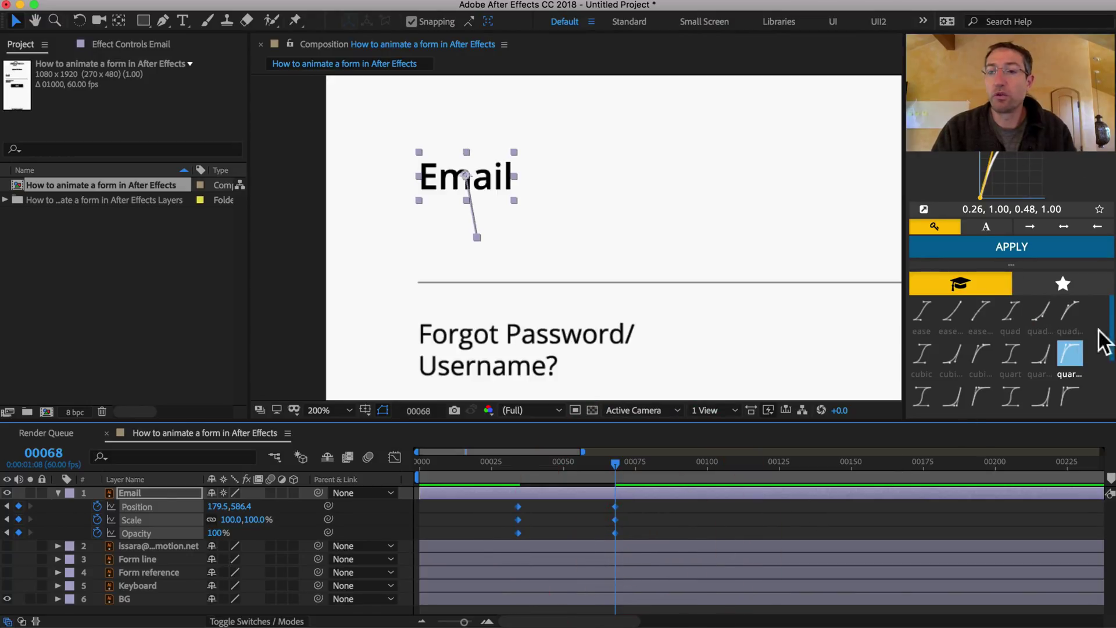
click(1070, 355)
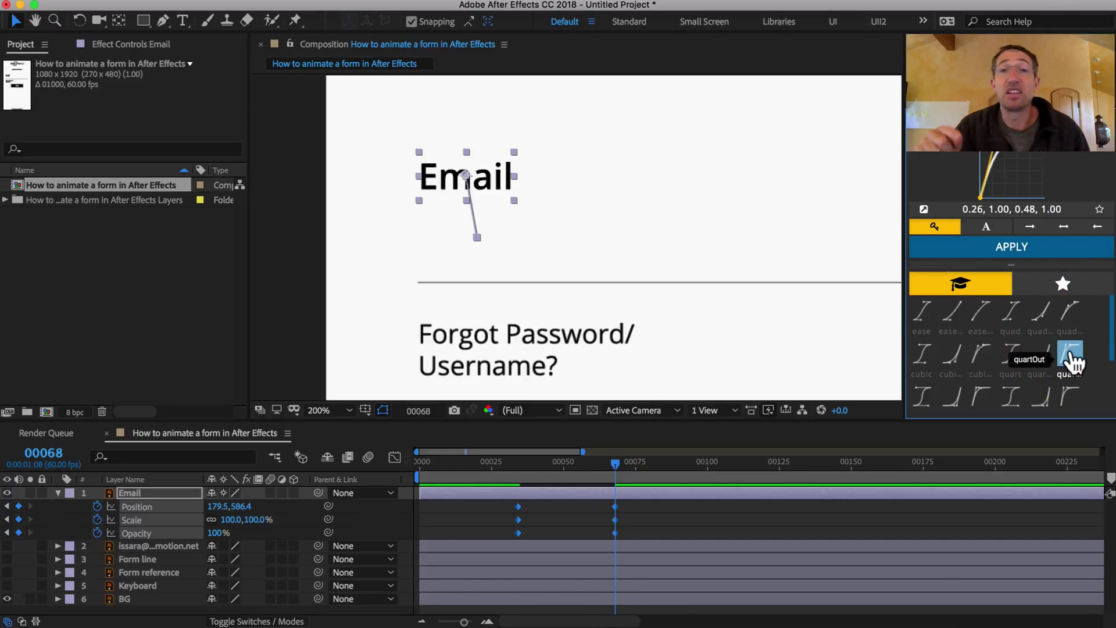
click(1021, 261)
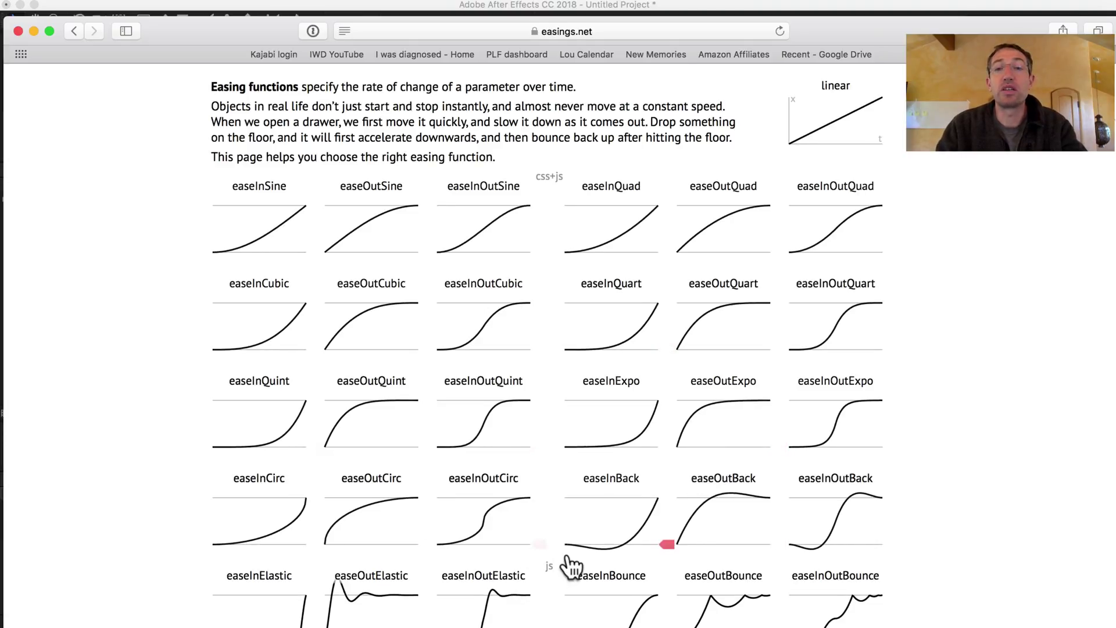
scroll(573, 558, down, 3)
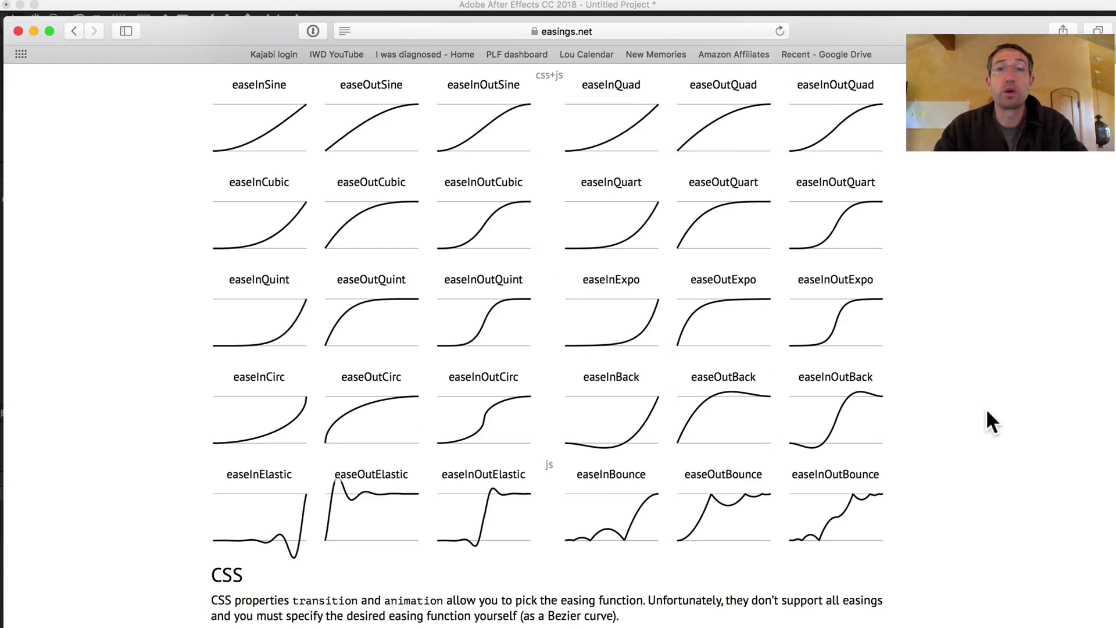
key(super+Tab)
drag(548, 459, 678, 456)
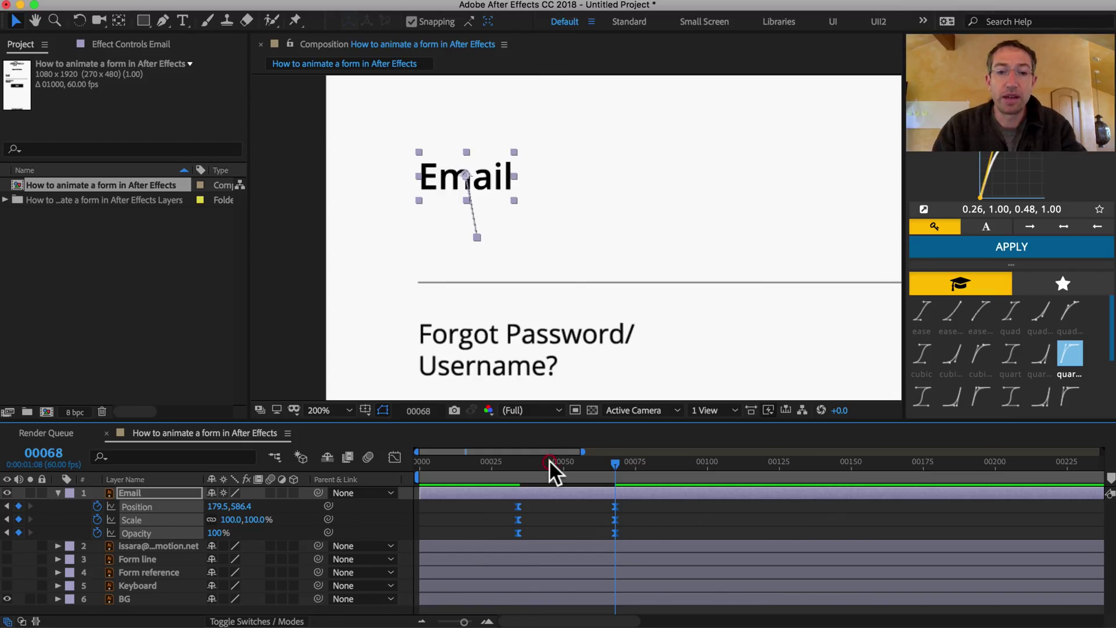
key(space)
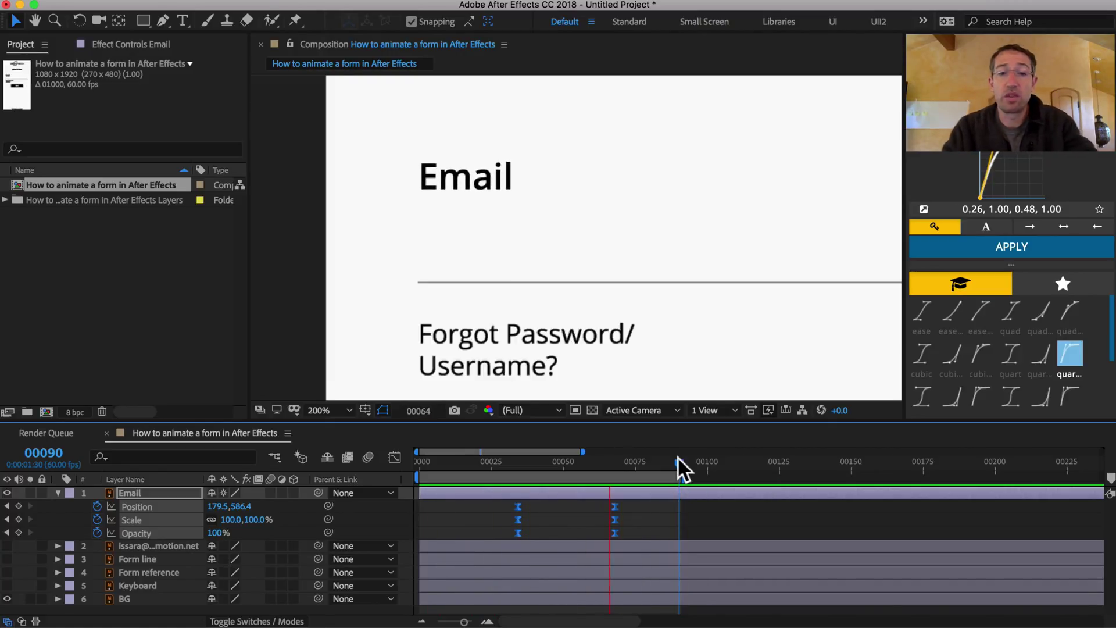
key(space)
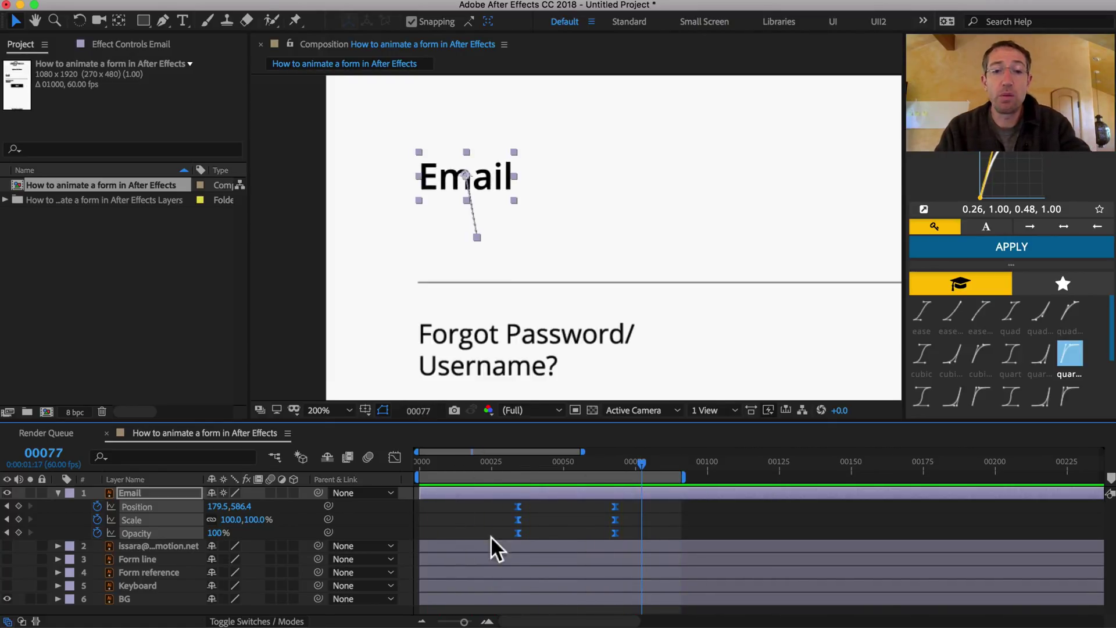
drag(536, 458, 518, 458)
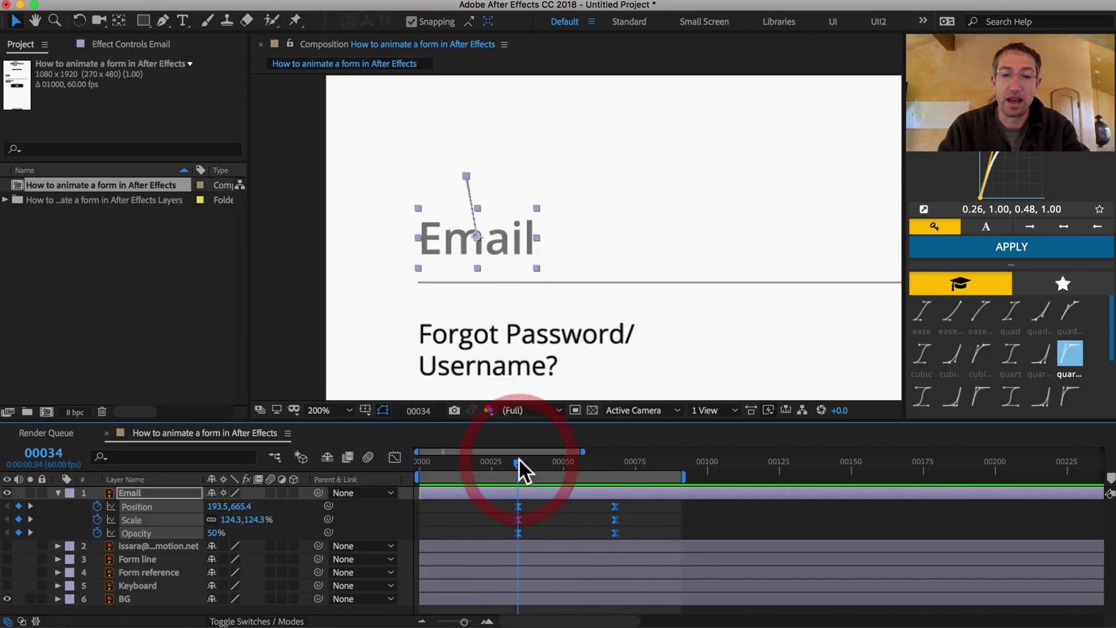
key(comma)
key(h)
mouse_move(598, 274)
mouse_down()
mouse_move(508, 209)
mouse_move(483, 229)
mouse_move(502, 253)
mouse_up()
key(v)
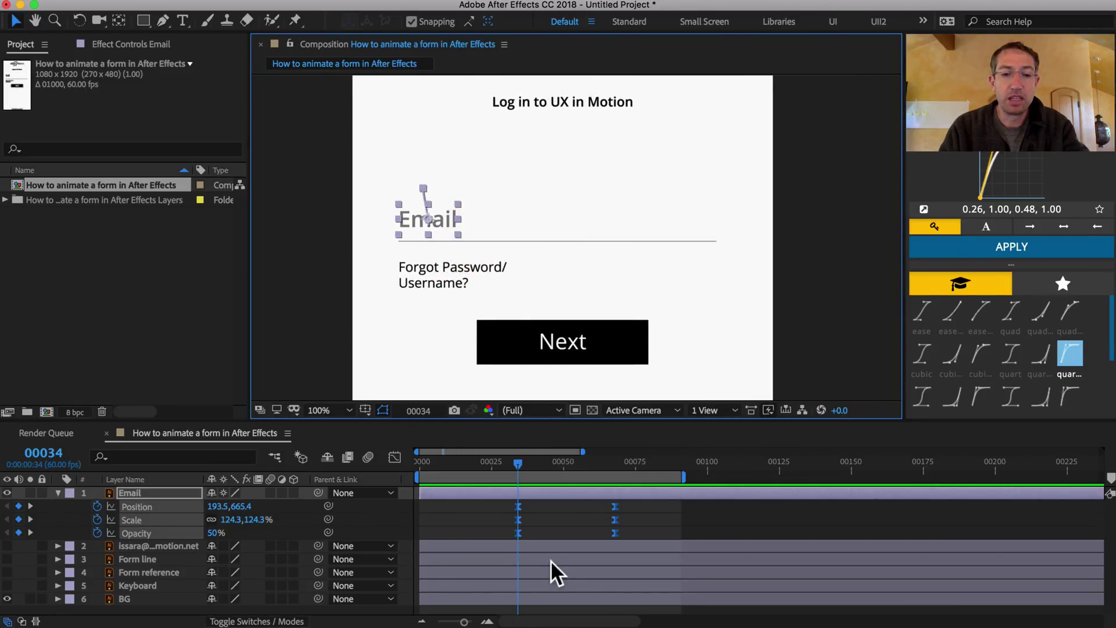
Show the Keyboard layer and pan the viewer down to reveal the keyboard below the form.
click(140, 586)
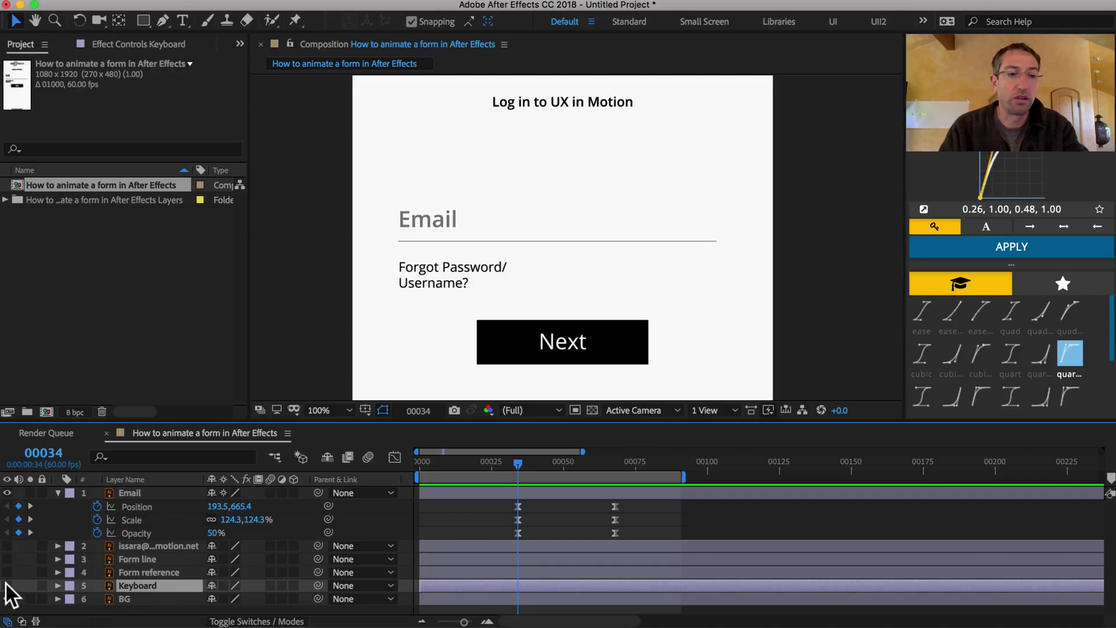
click(7, 586)
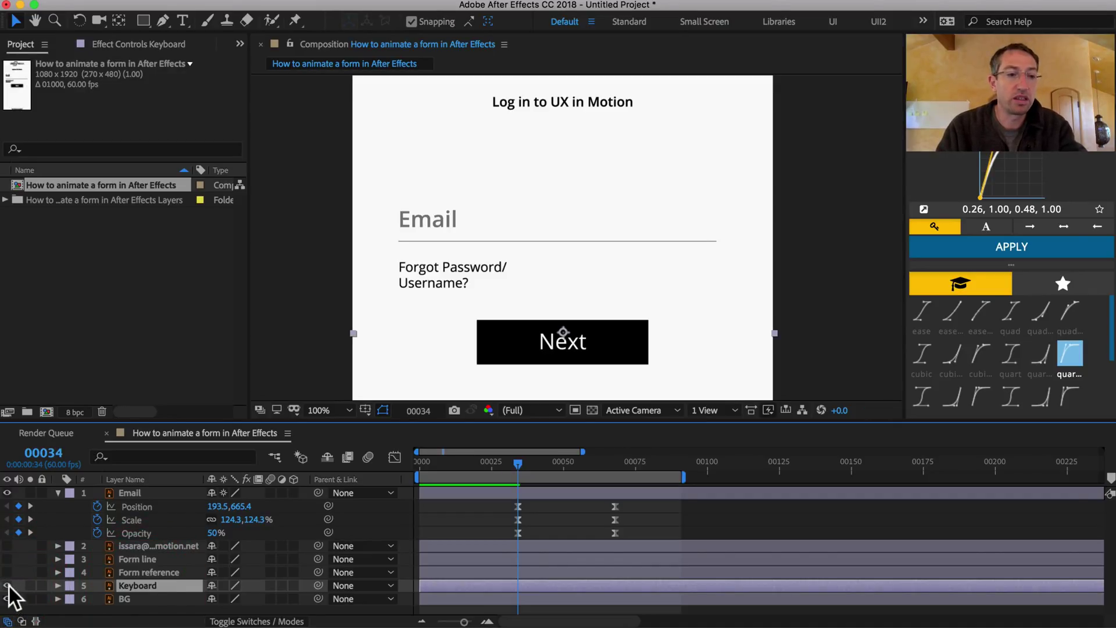
key(h)
drag(536, 304, 506, 140)
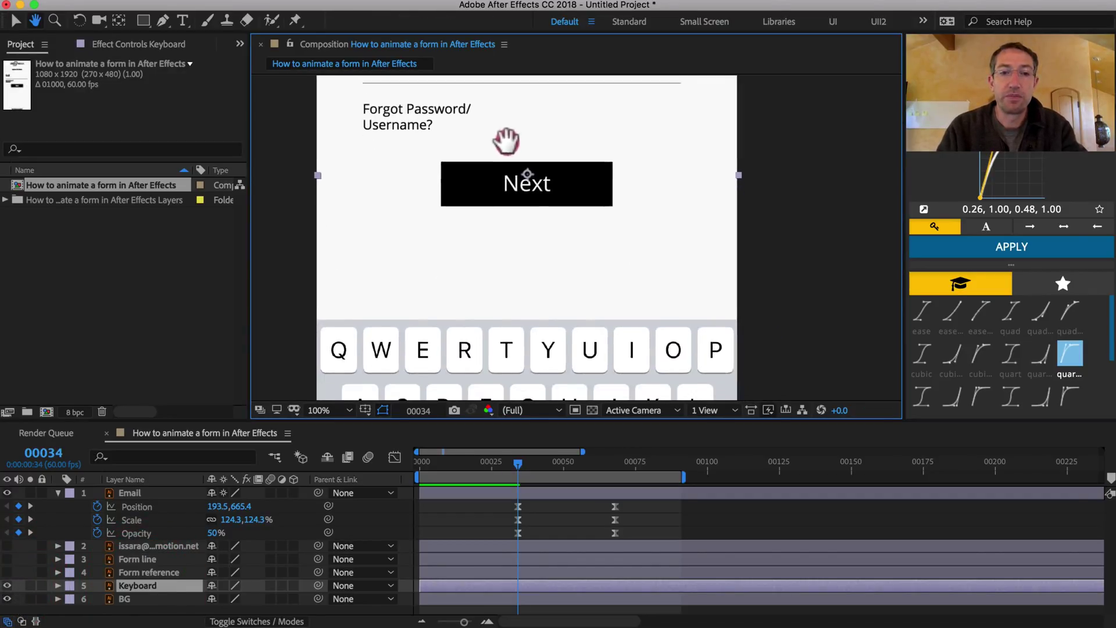
drag(536, 217, 542, 113)
scroll(540, 163, down, 2)
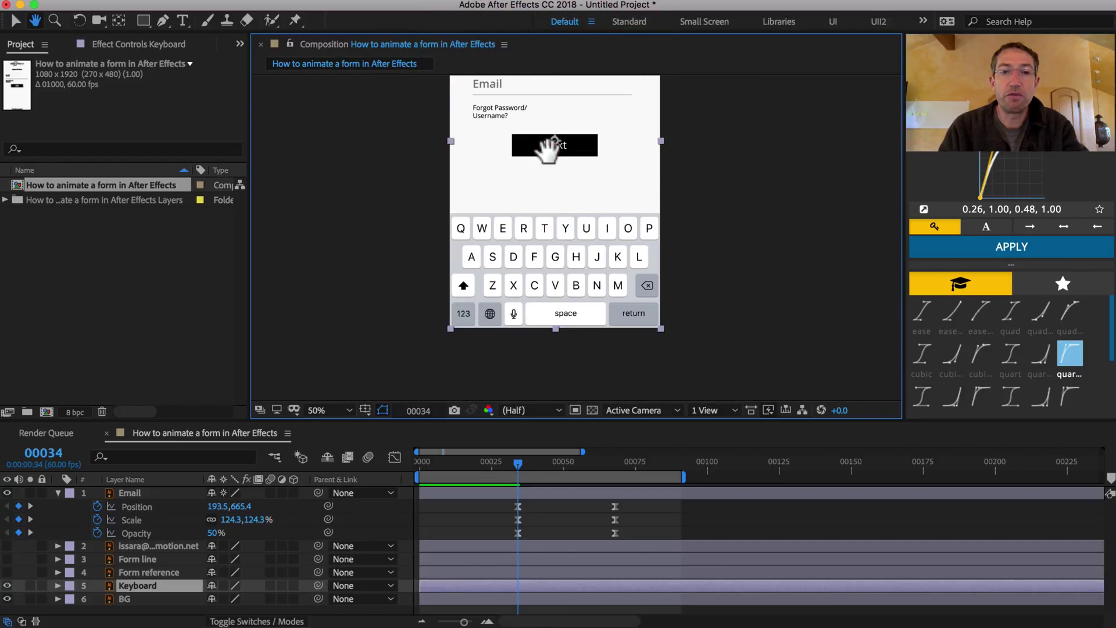
drag(586, 259, 585, 261)
key(v)
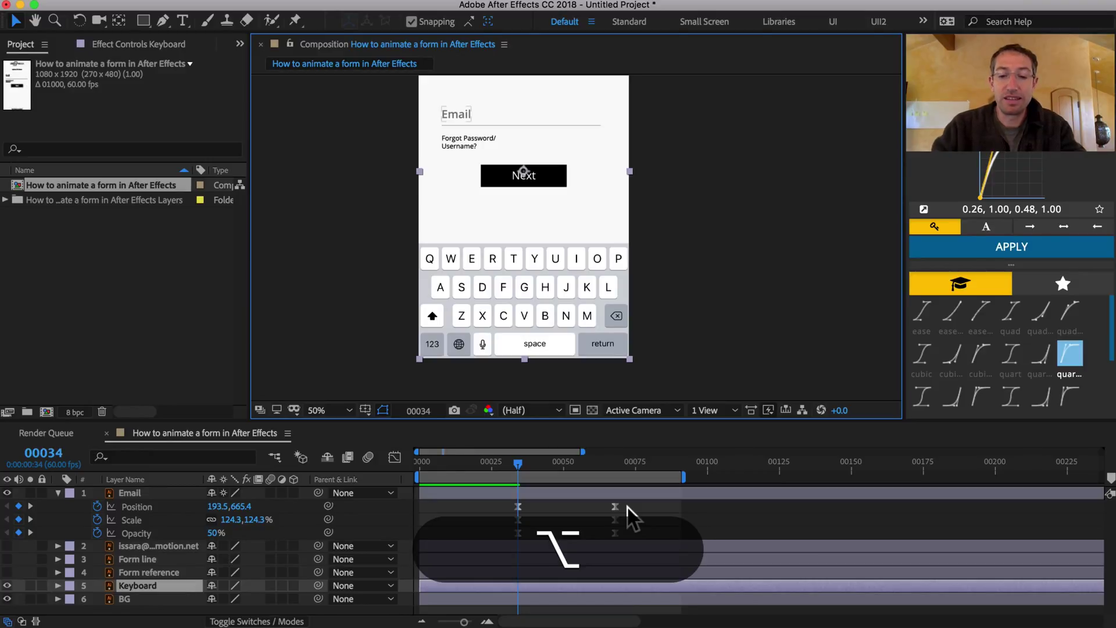
Add Keyboard Position keyframes at frames 34 and 68 and select them.
key(alt+p)
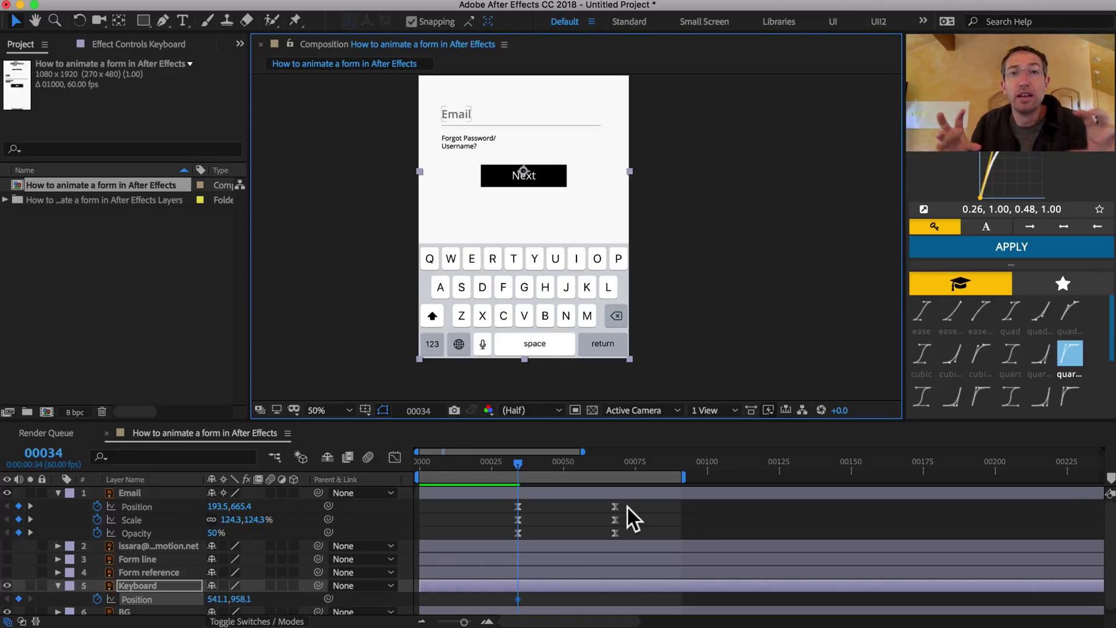
key(k)
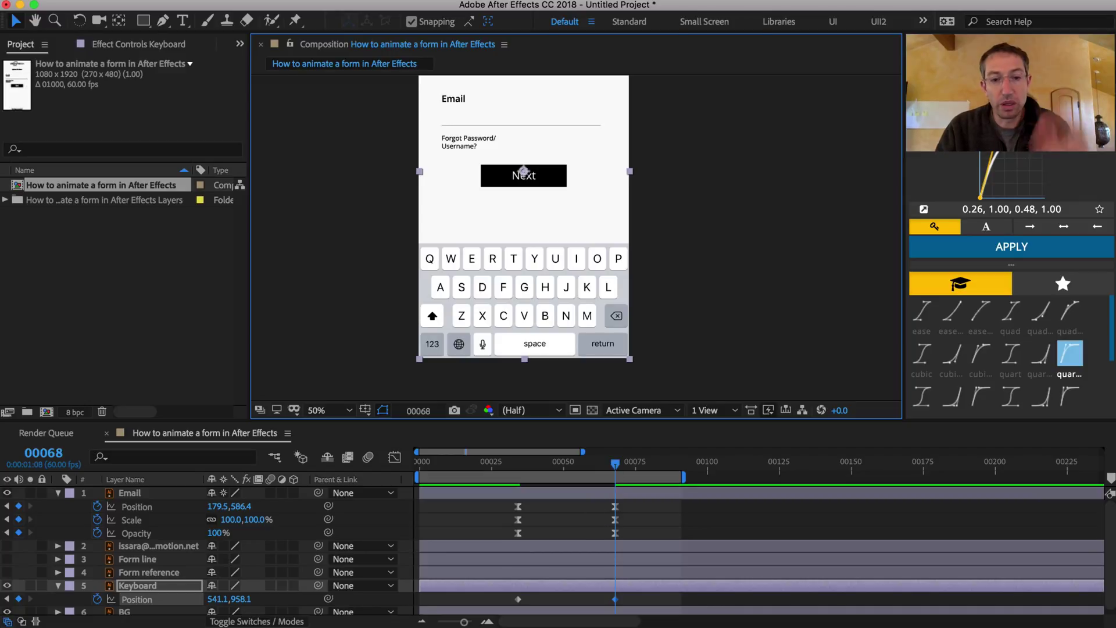
drag(495, 597, 628, 602)
At frame 34, push the Keyboard layer down below the bottom of the frame.
click(519, 462)
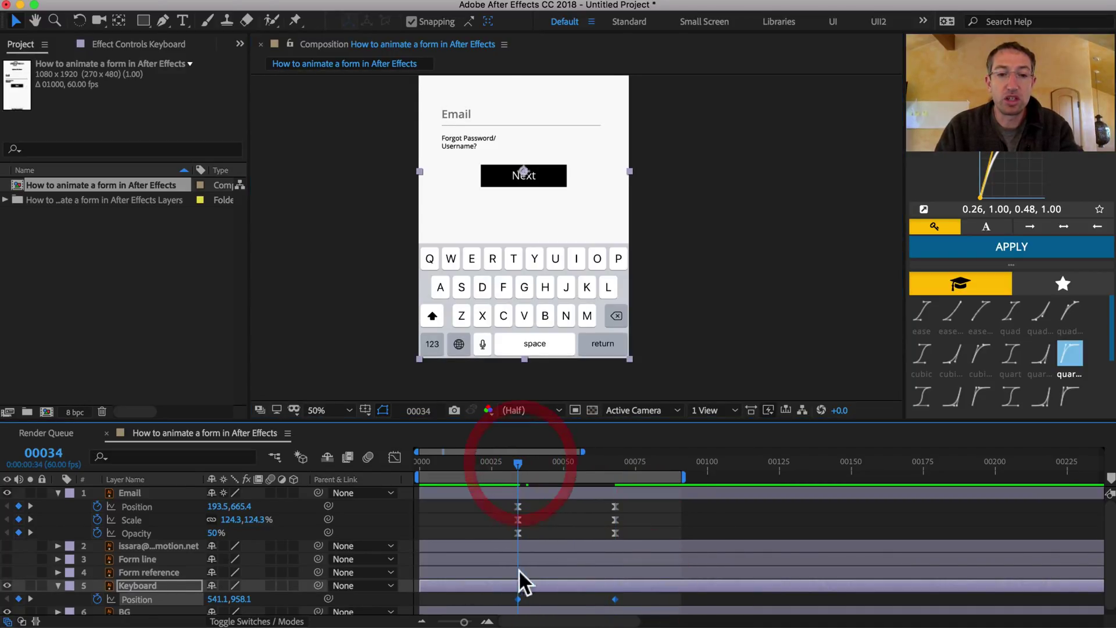
click(520, 596)
click(515, 585)
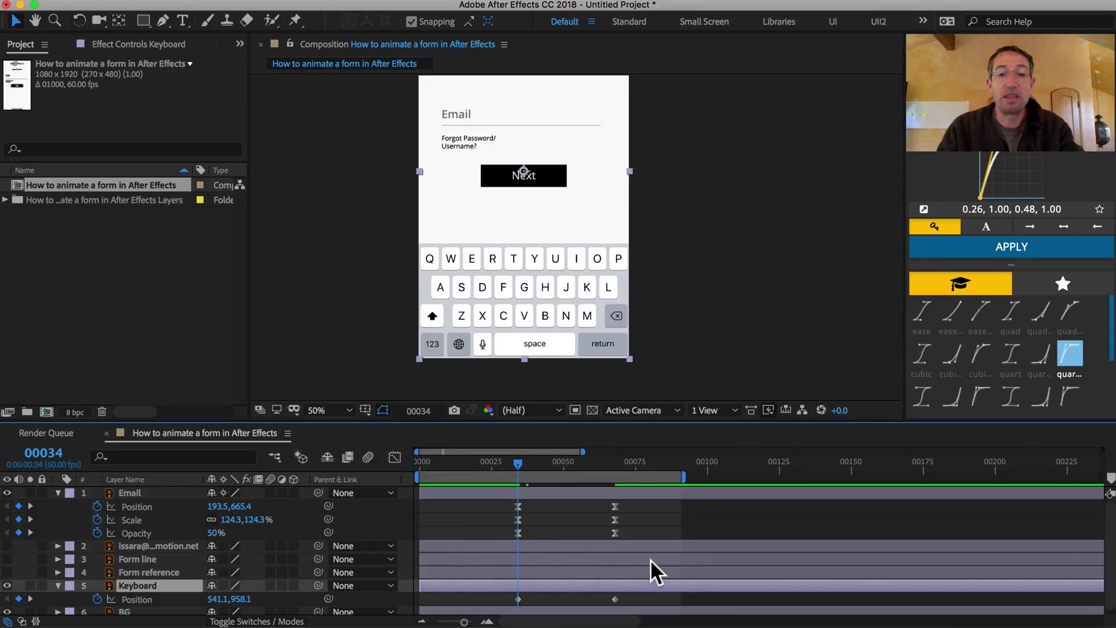
key(shift+Down)
key(shift+Down)
key(shift+Down)
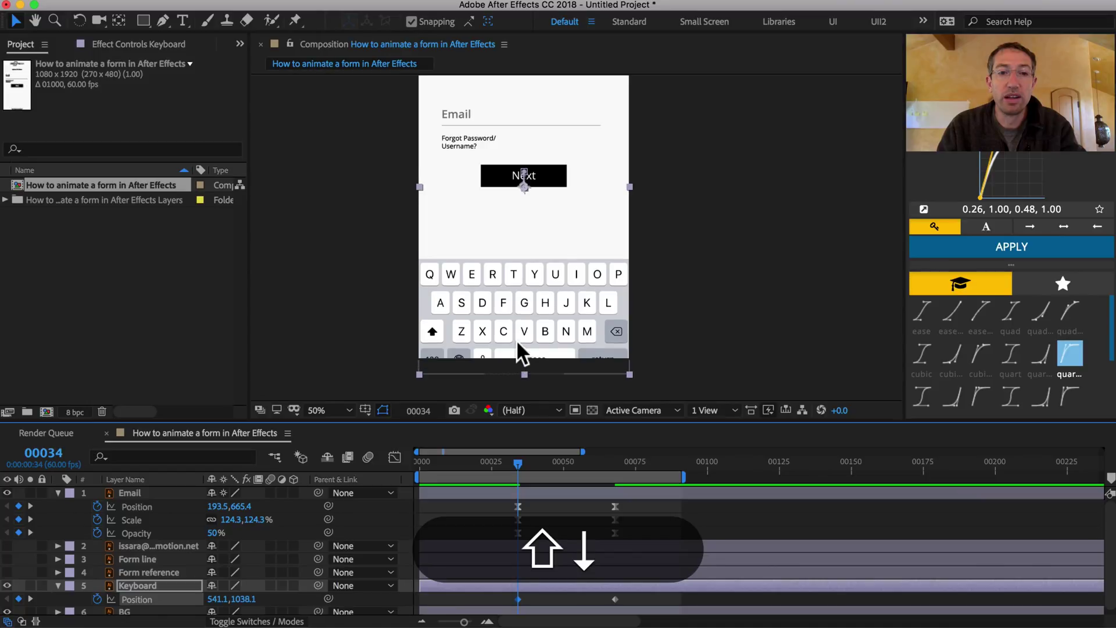
key(shift+Down)
key(shift+Down)
key(shift+Down)
key(shift+Down)
key(shift+Down)
key(shift+Down)
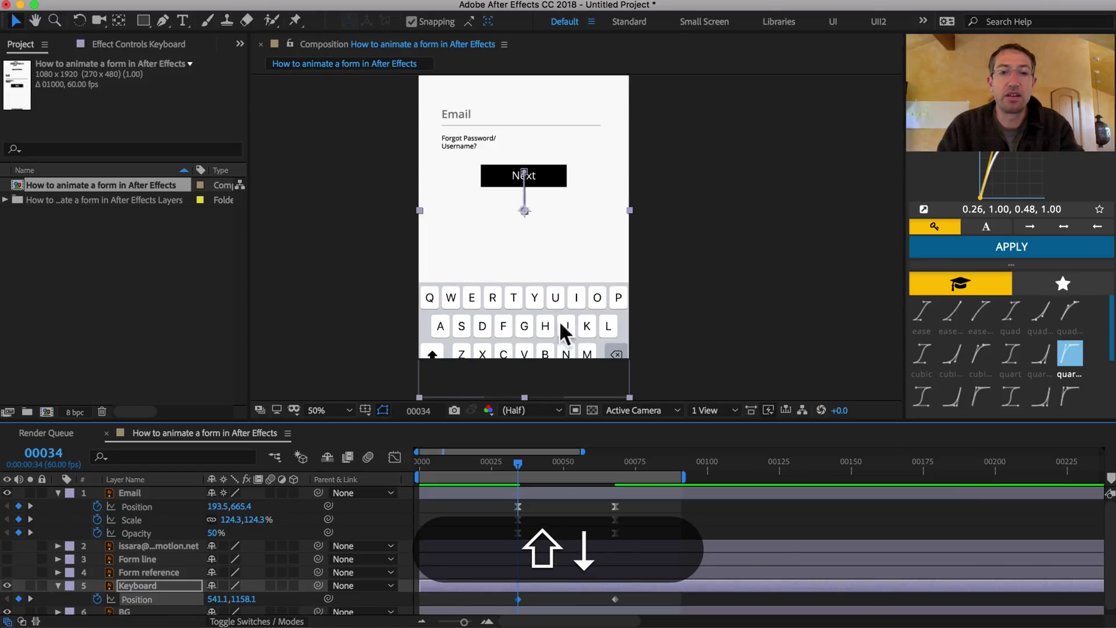
click(553, 323)
drag(553, 323, 553, 318)
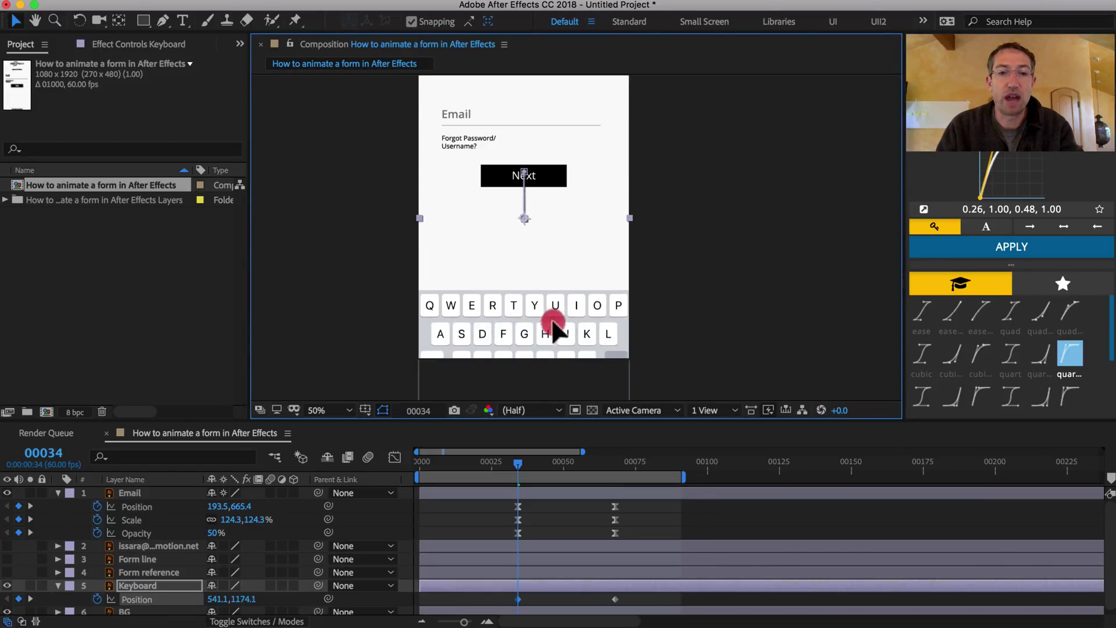
drag(237, 598, 265, 598)
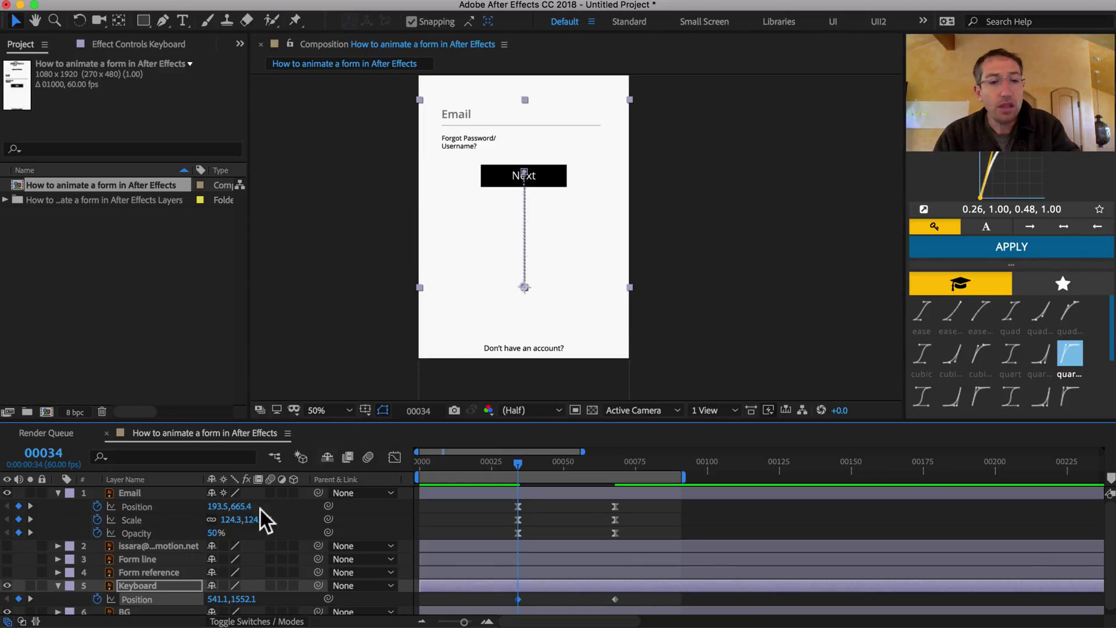
mouse_move(252, 598)
mouse_down()
mouse_move(294, 599)
mouse_move(26, 575)
mouse_move(64, 582)
mouse_up()
Zoom in to fine-tune the keyboard's hidden starting height, then scrub to watch it slide up.
key(period)
key(h)
drag(438, 303, 560, 169)
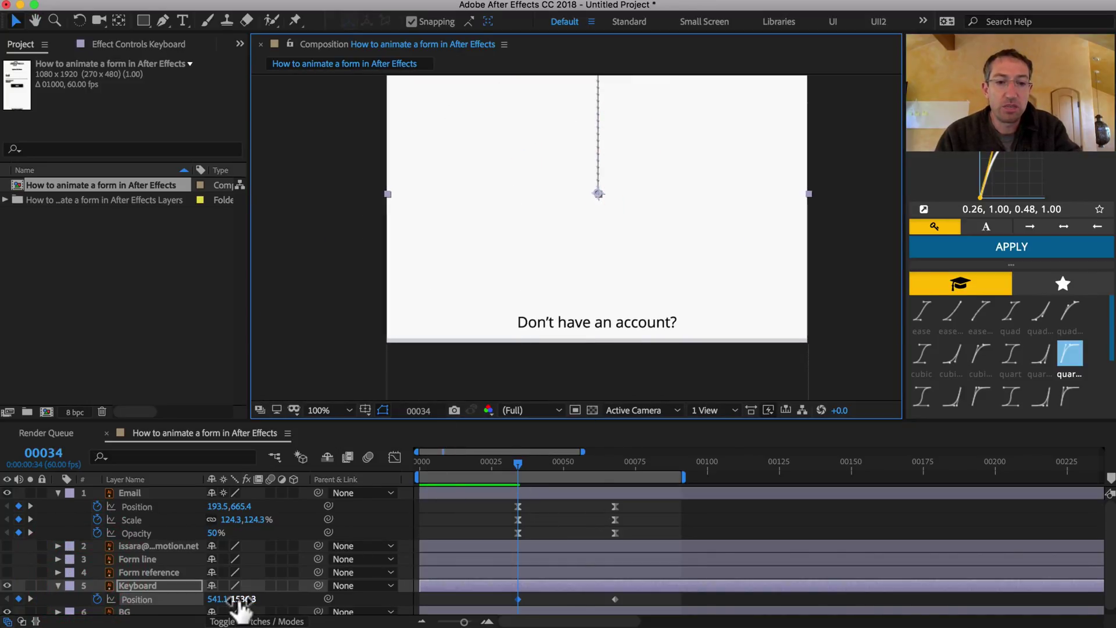
drag(240, 608, 364, 578)
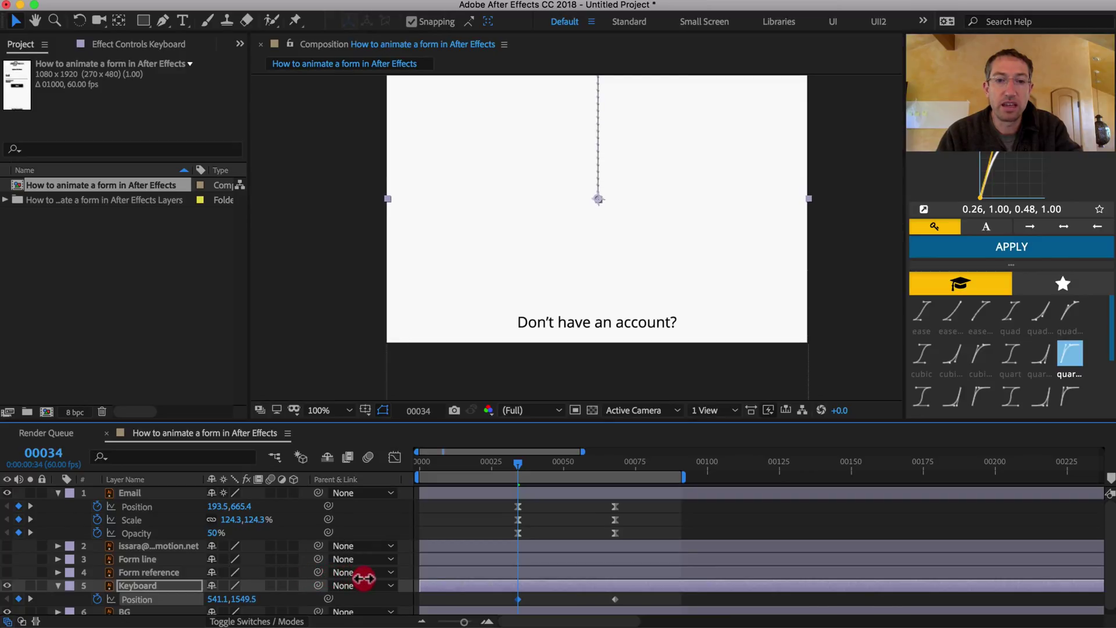
drag(519, 462, 542, 452)
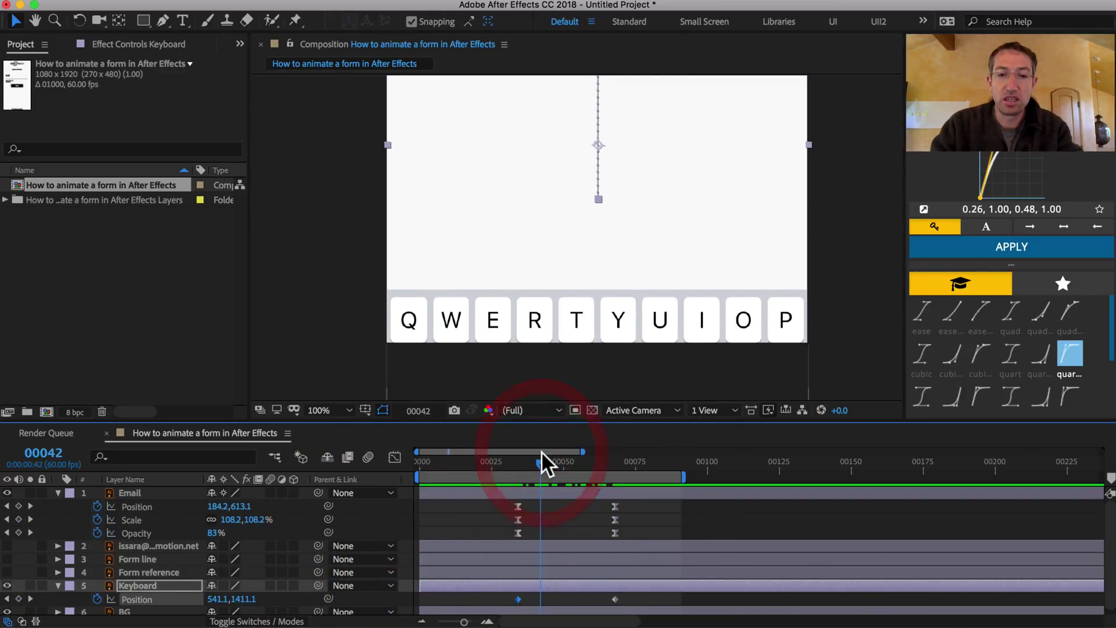
Apply the Flow quart ease curve to both Keyboard Position keyframes.
key(comma)
key(minus)
drag(455, 603, 561, 589)
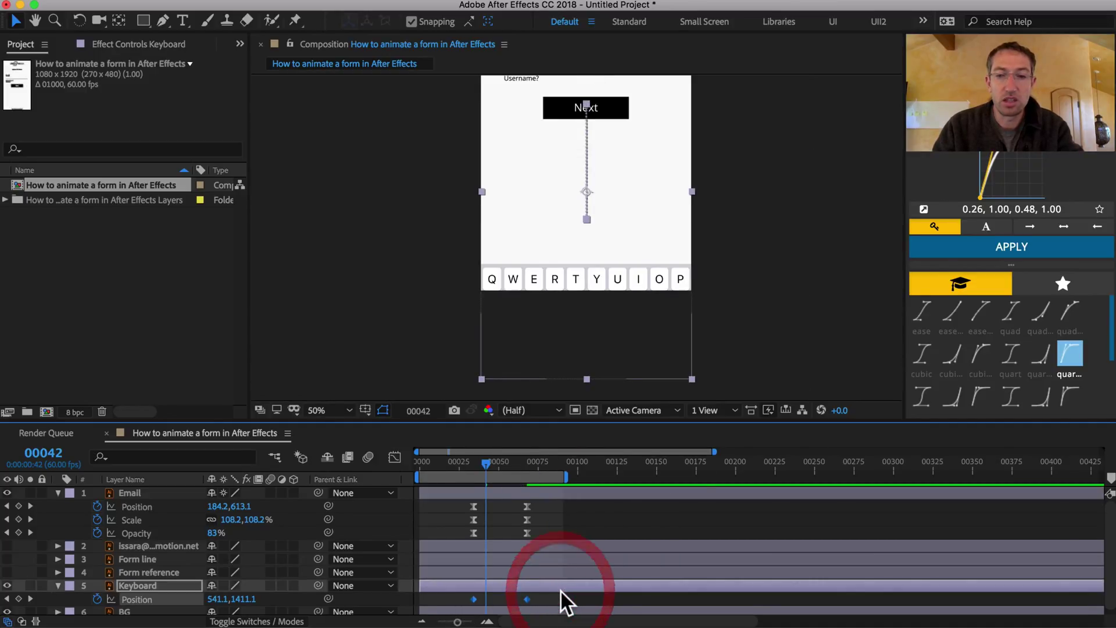
click(1004, 250)
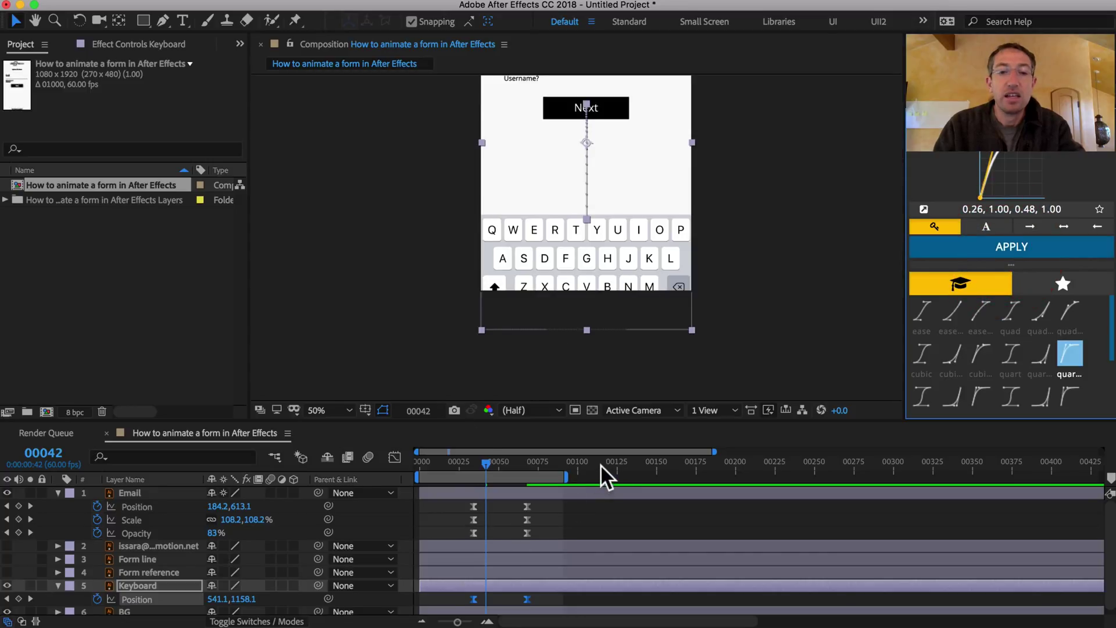
key(space)
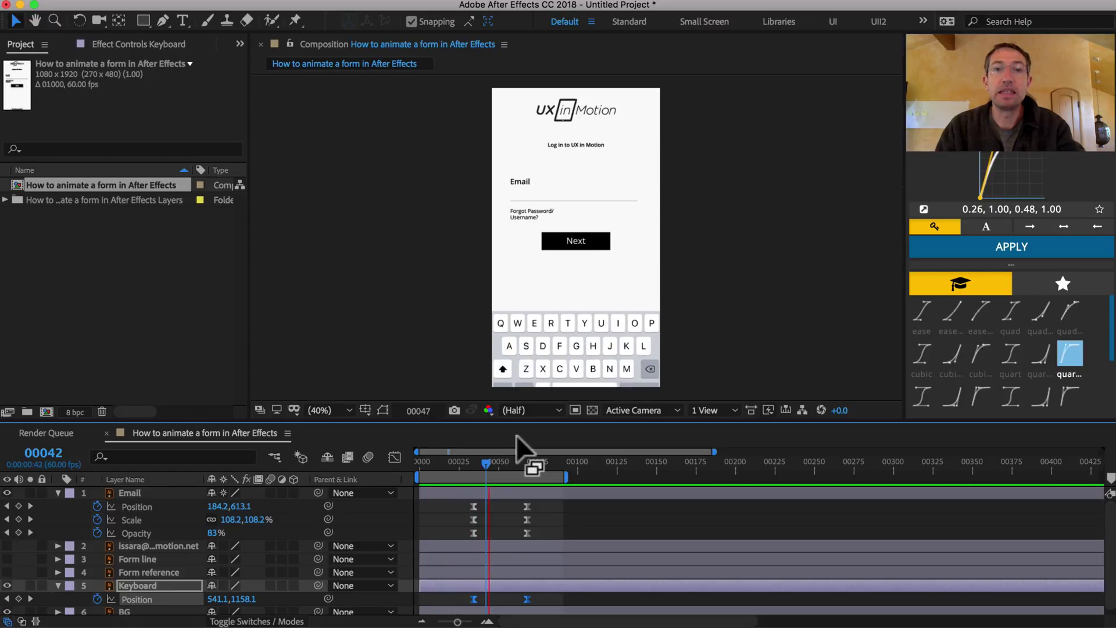
key(space)
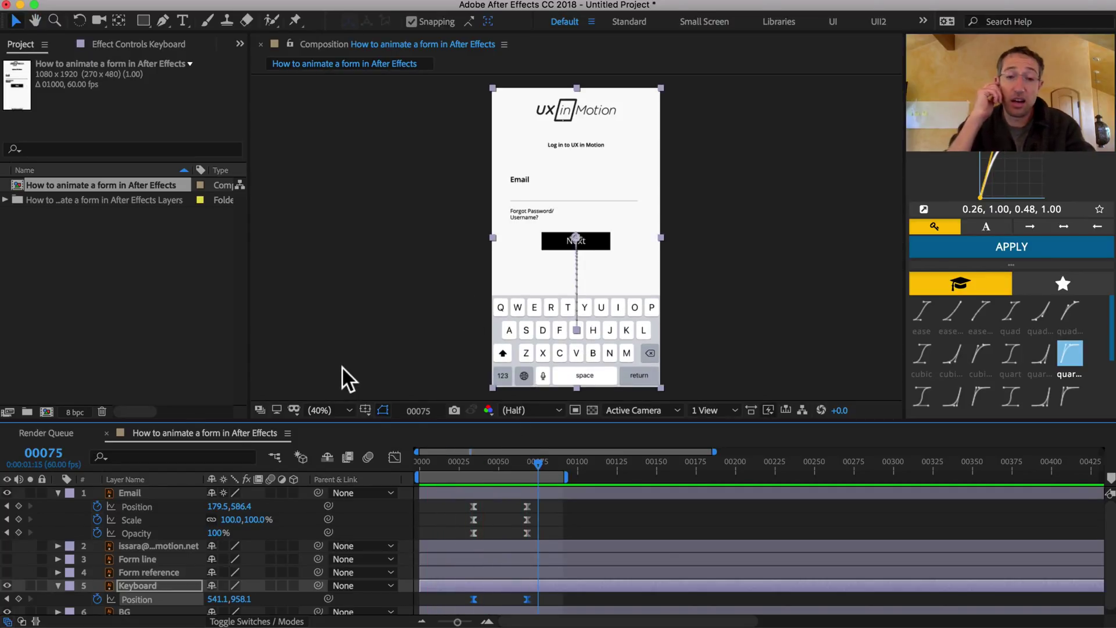
Show the email address layer, zoom the viewer to 66.7%, and switch to Illustrator.
click(149, 546)
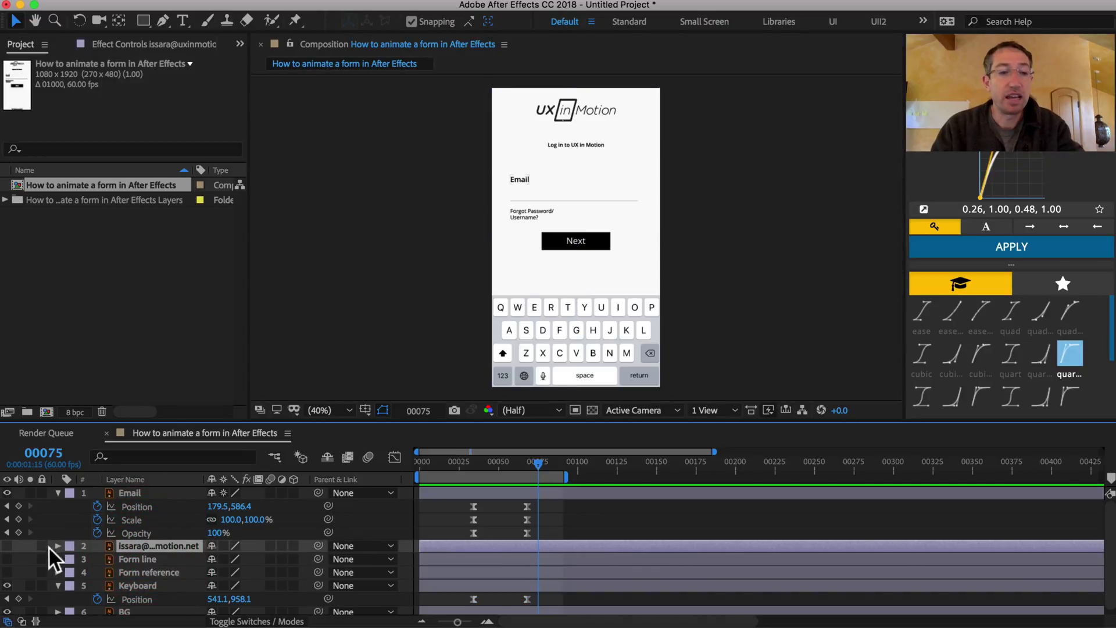
click(7, 546)
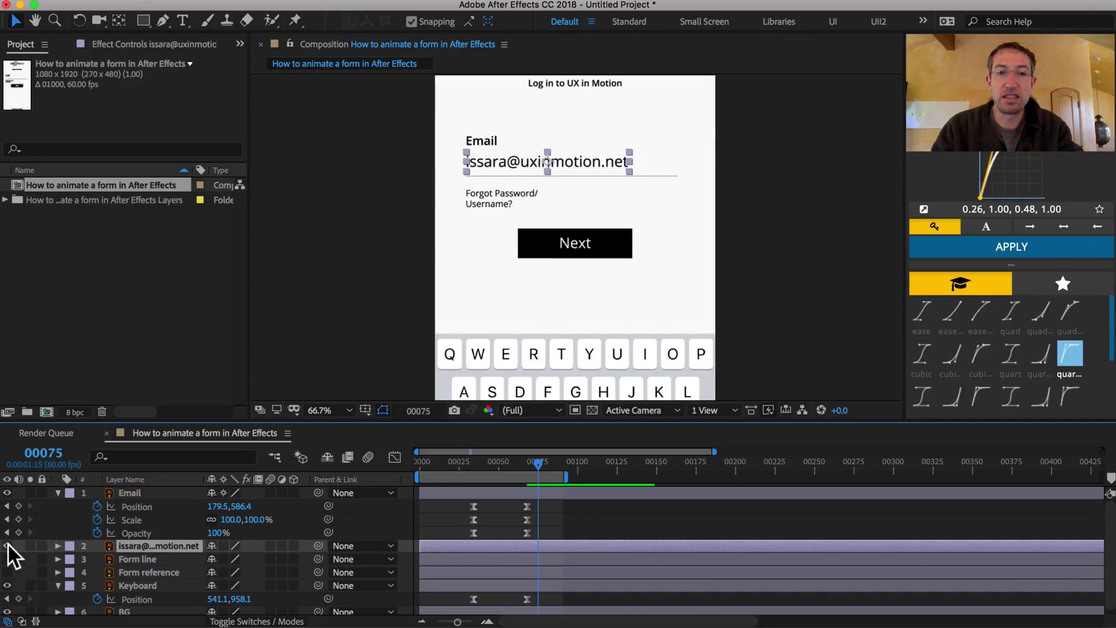
scroll(524, 237, up, 2)
click(474, 265)
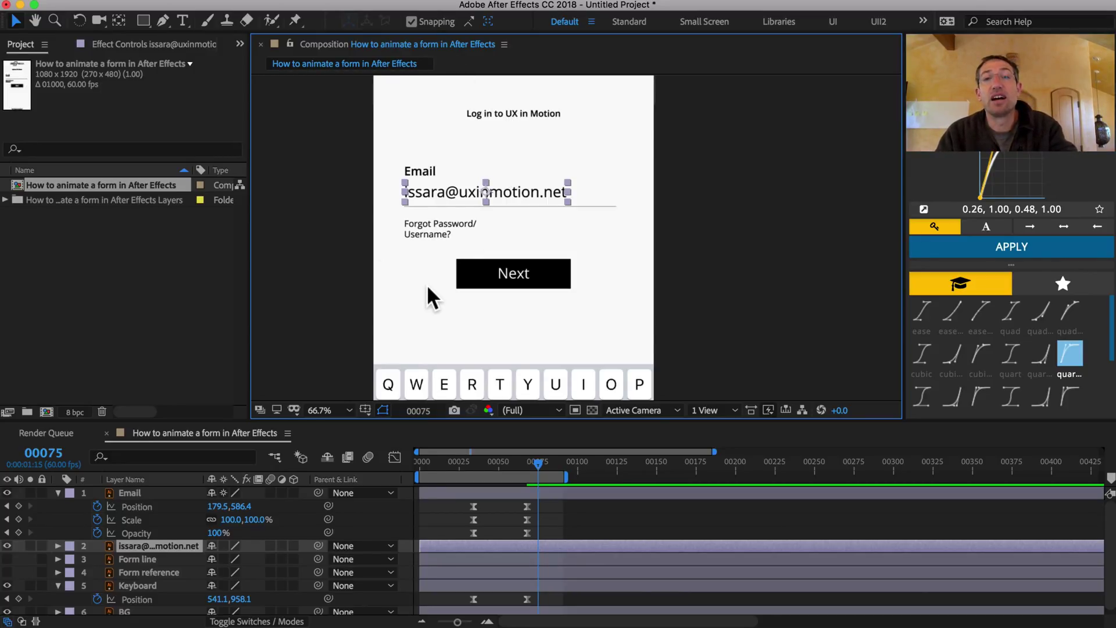
key(super+Tab)
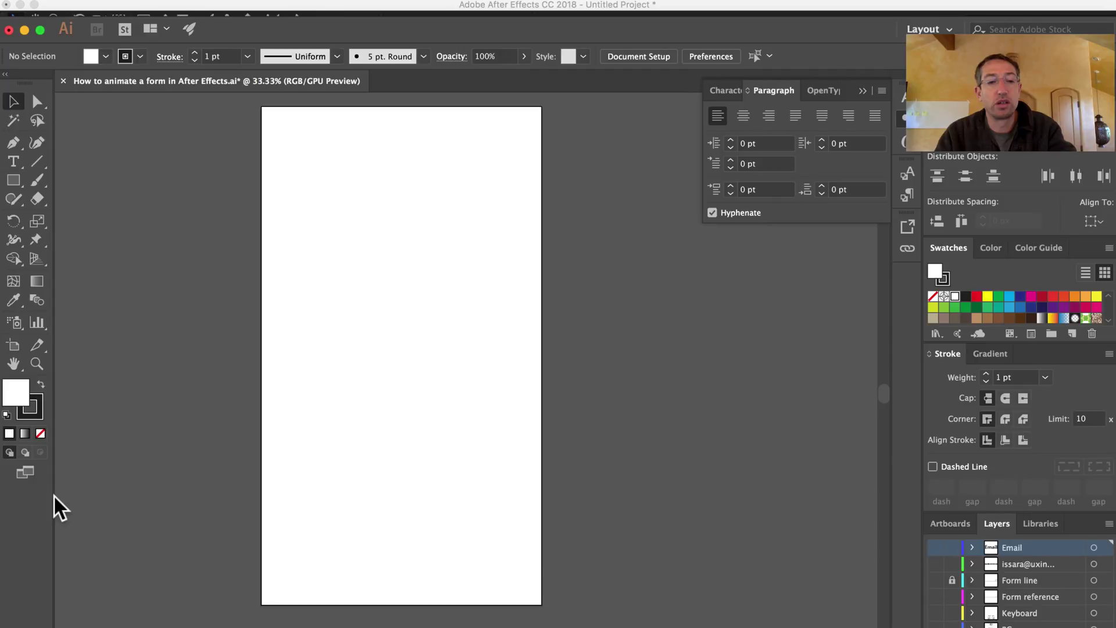
Make the email text visible in Illustrator, briefly checking the Form line layer in After Effects.
click(936, 564)
key(super+Tab)
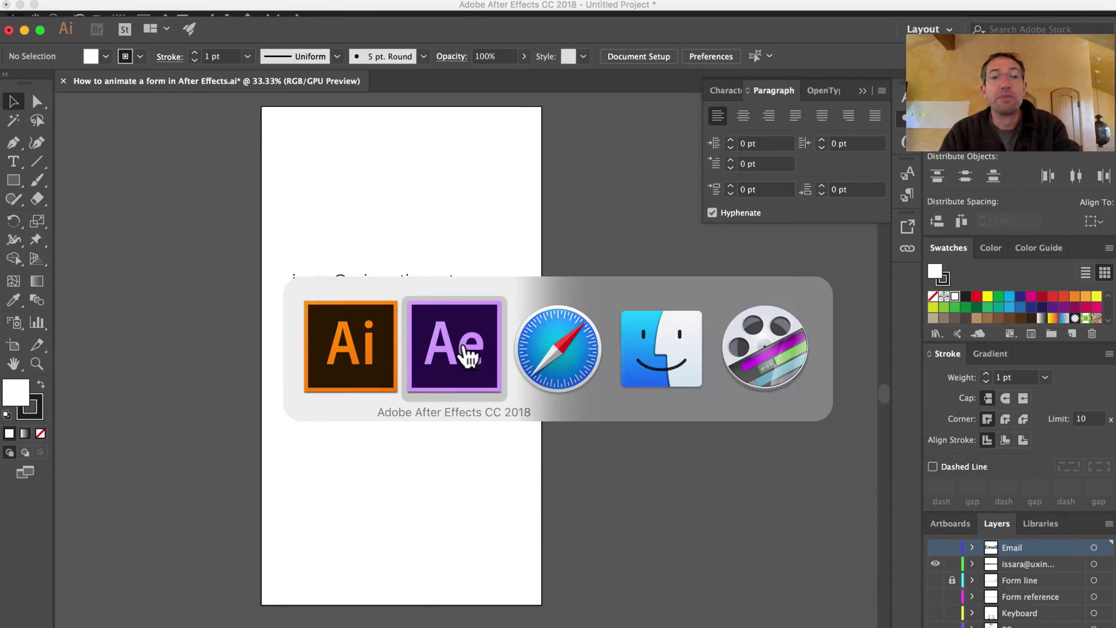
click(136, 560)
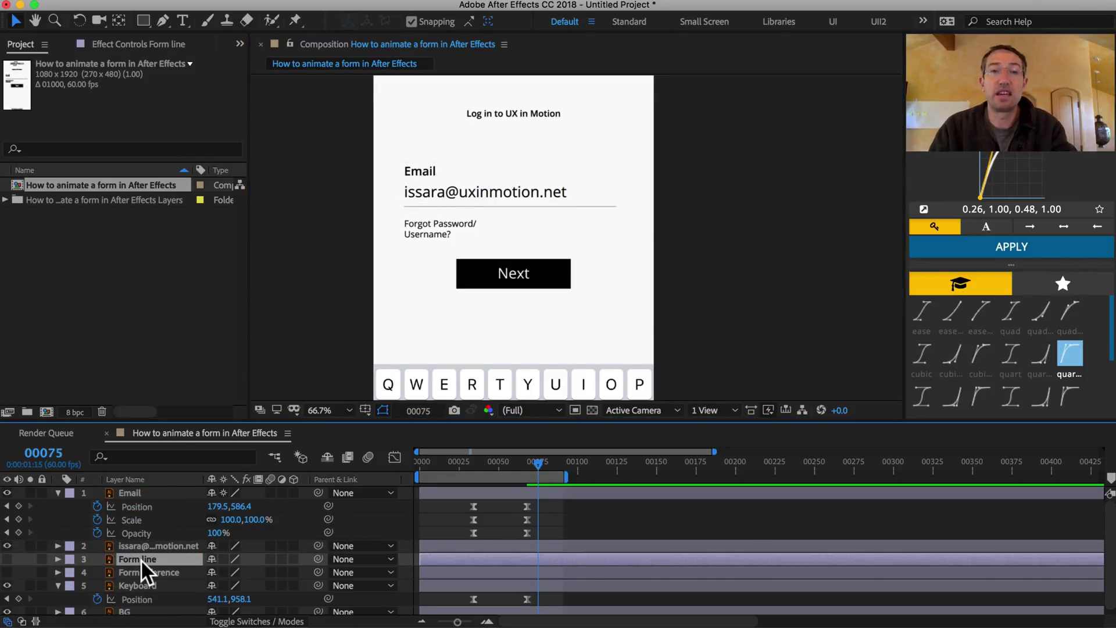
key(super+Tab)
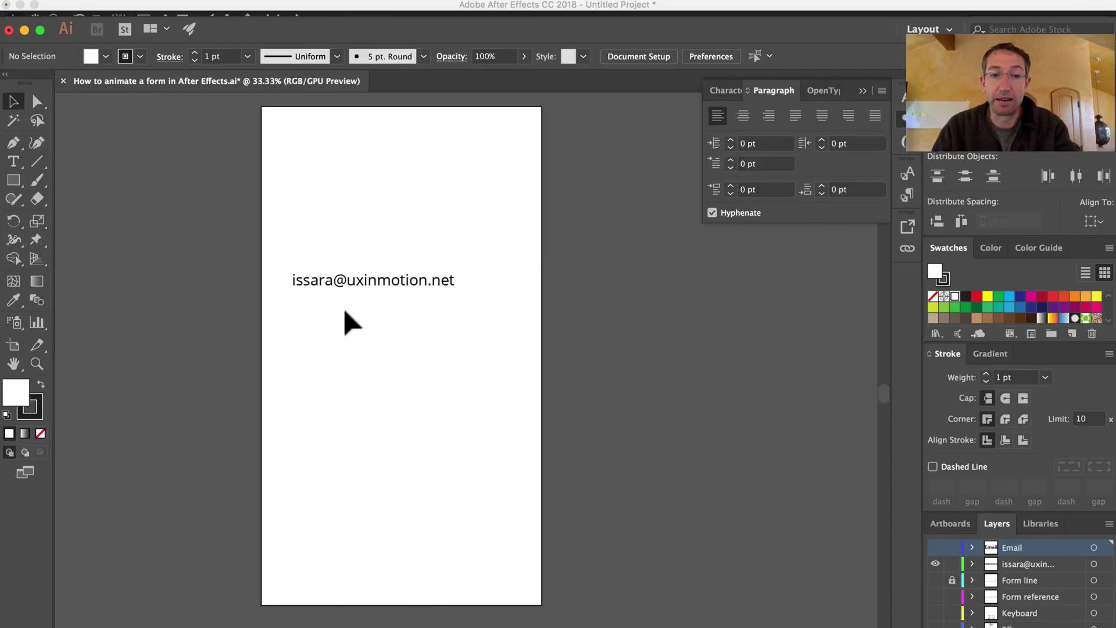
Confirm the email text is Open Sans Regular 58 pt and select the text object.
click(378, 285)
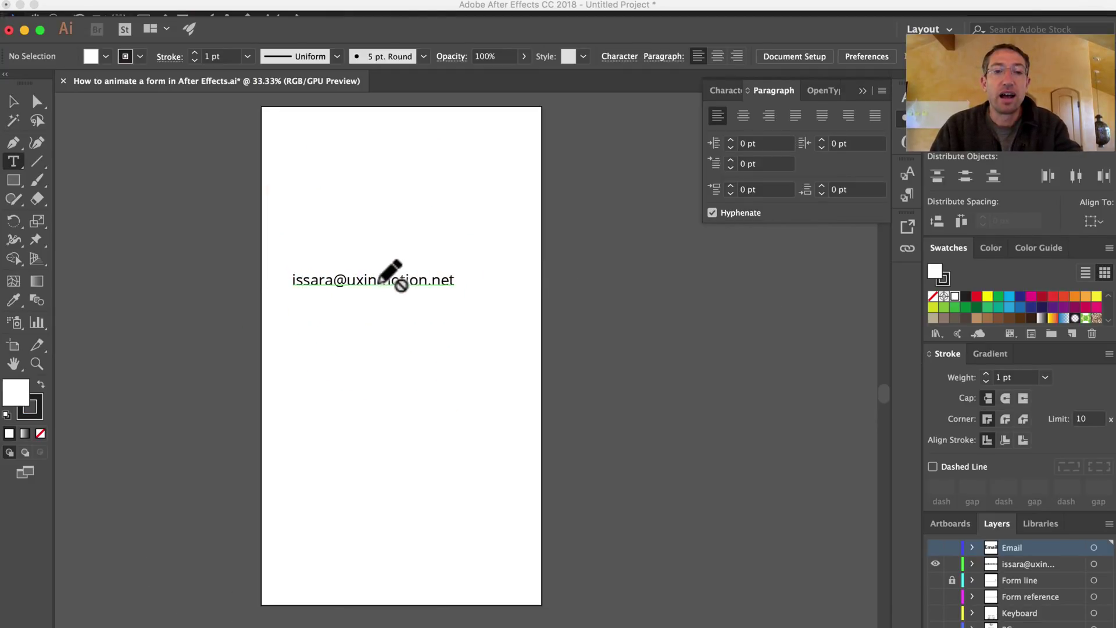
double_click(378, 285)
key(super+c)
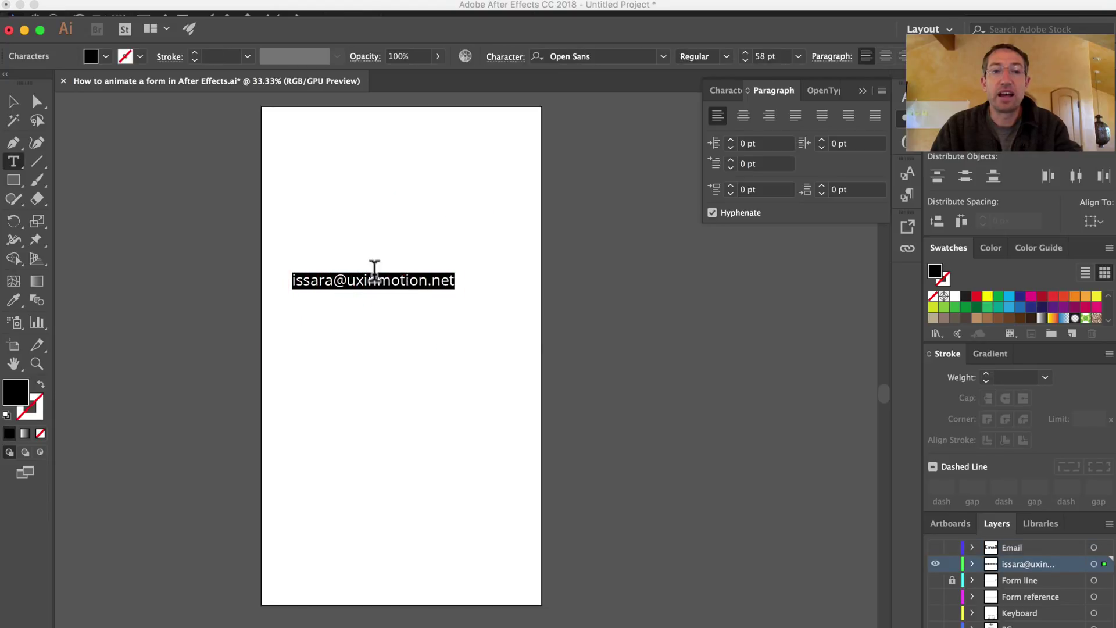
key(super+t)
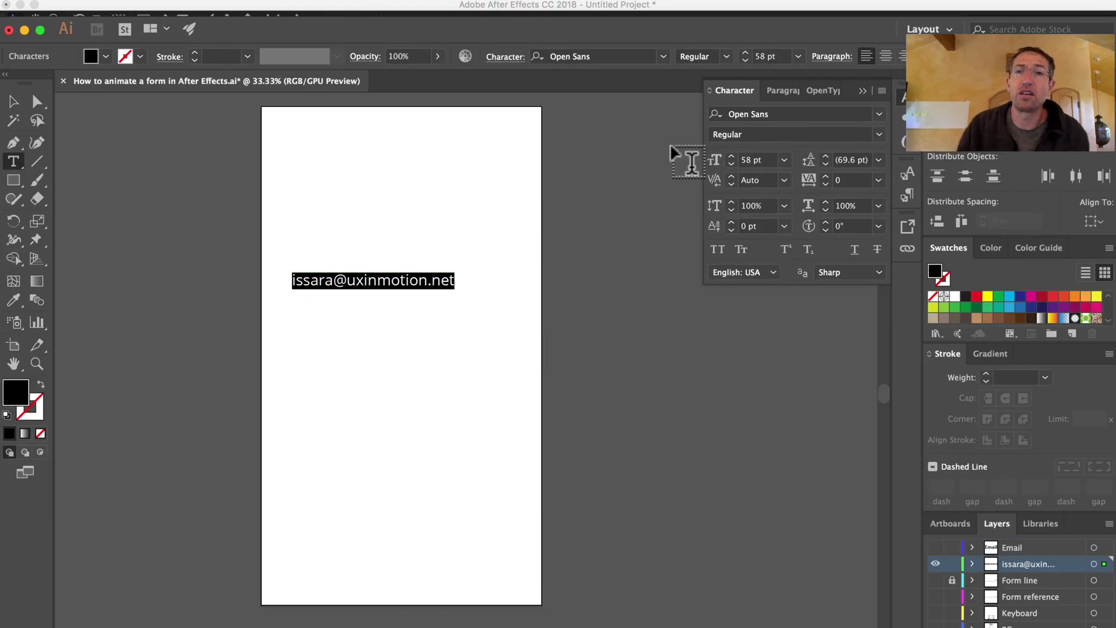
super+click(386, 280)
key(super+Tab)
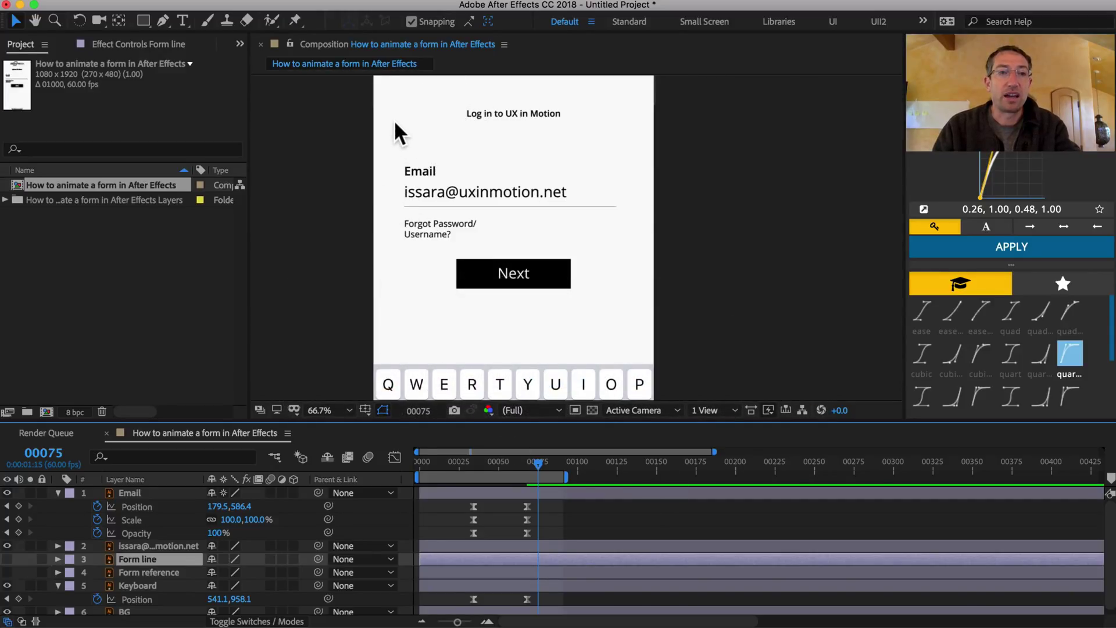
Paste the email address into a new editable text layer in the composition.
click(182, 22)
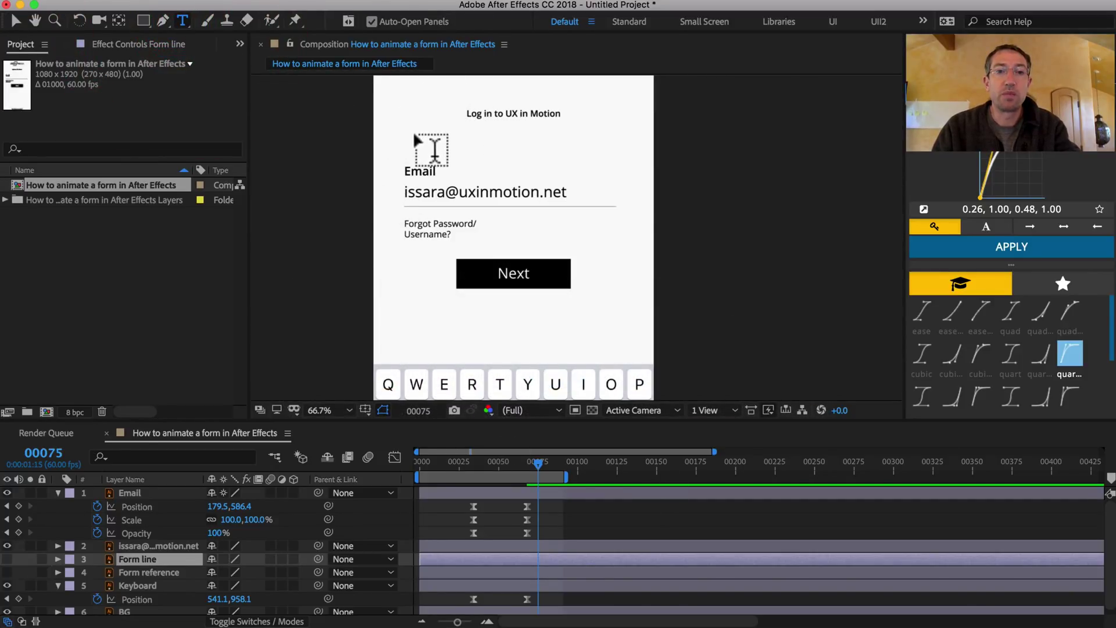
click(414, 135)
key(super+v)
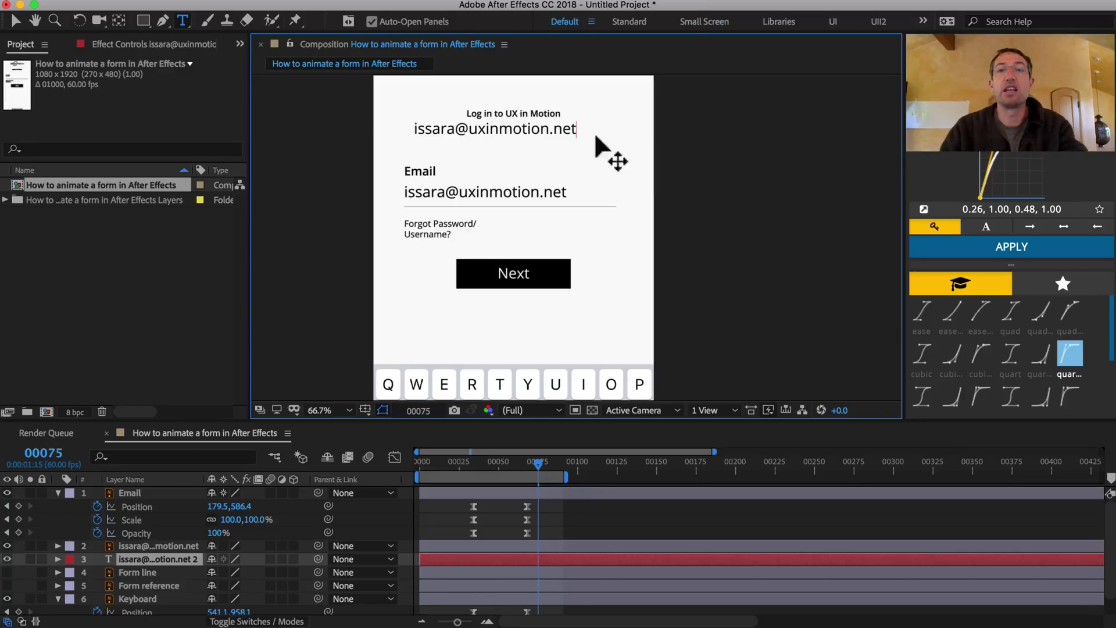
key(Escape)
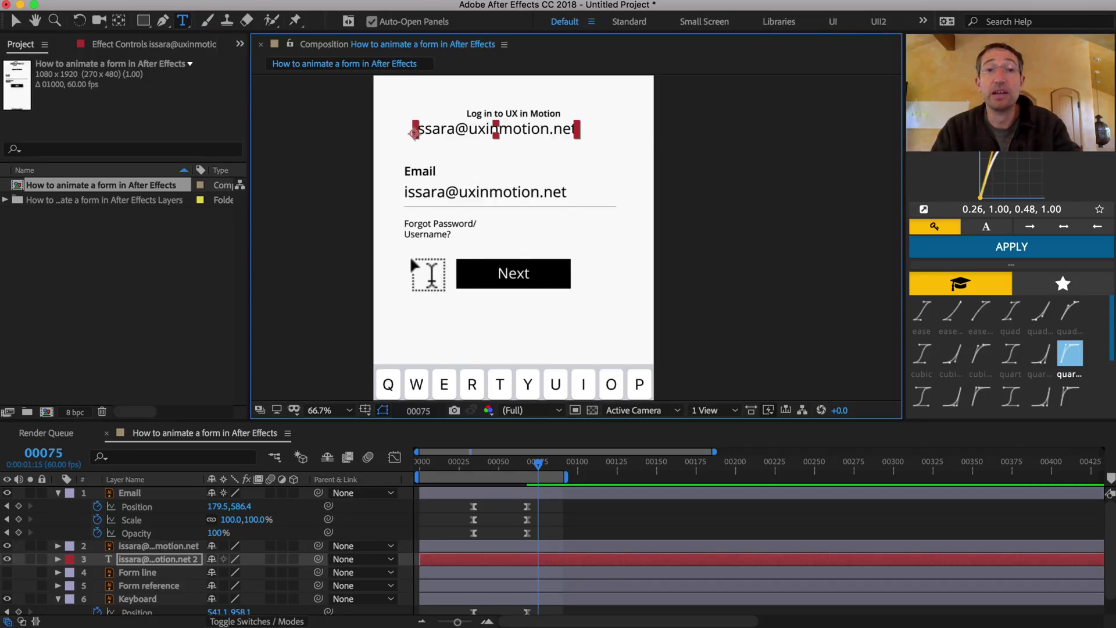
Nudge the new email text down onto the original email line.
key(v)
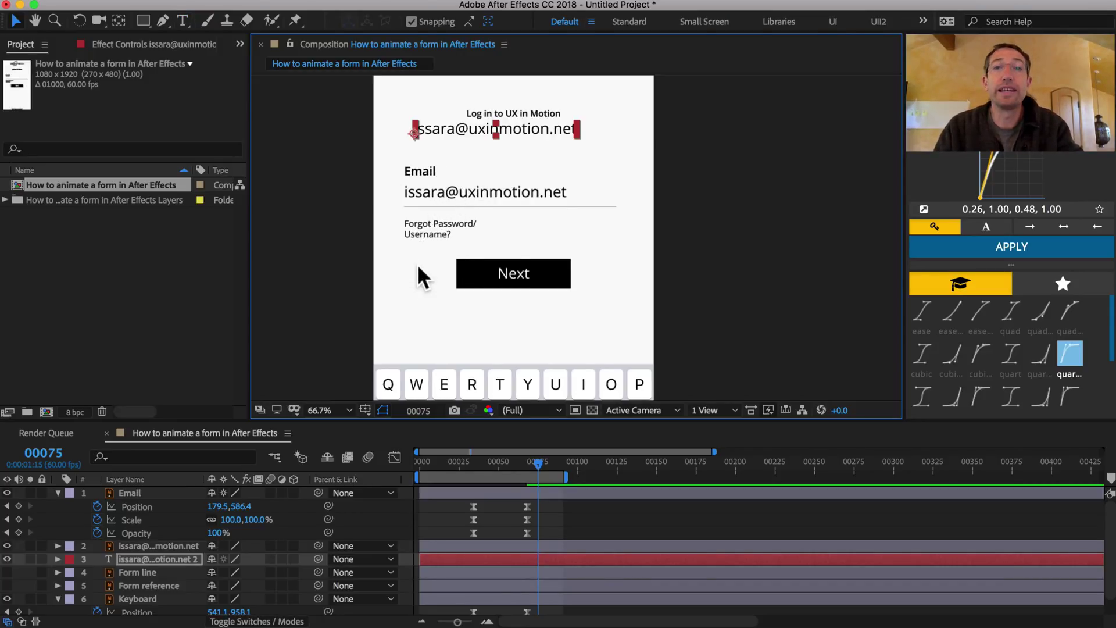
click(137, 556)
key(shift+Down)
key(shift+Down)
key(shift+Down)
key(shift+Down)
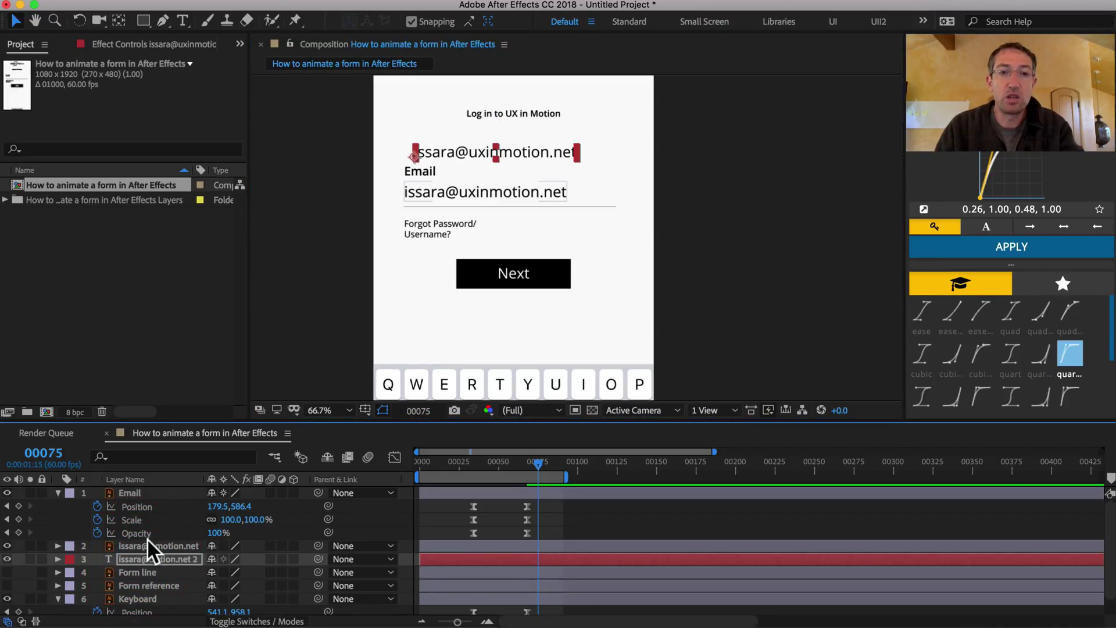
key(shift+Down)
key(shift+Down)
key(shift+Down)
key(shift+Down)
key(period)
key(period)
key(period)
key(h)
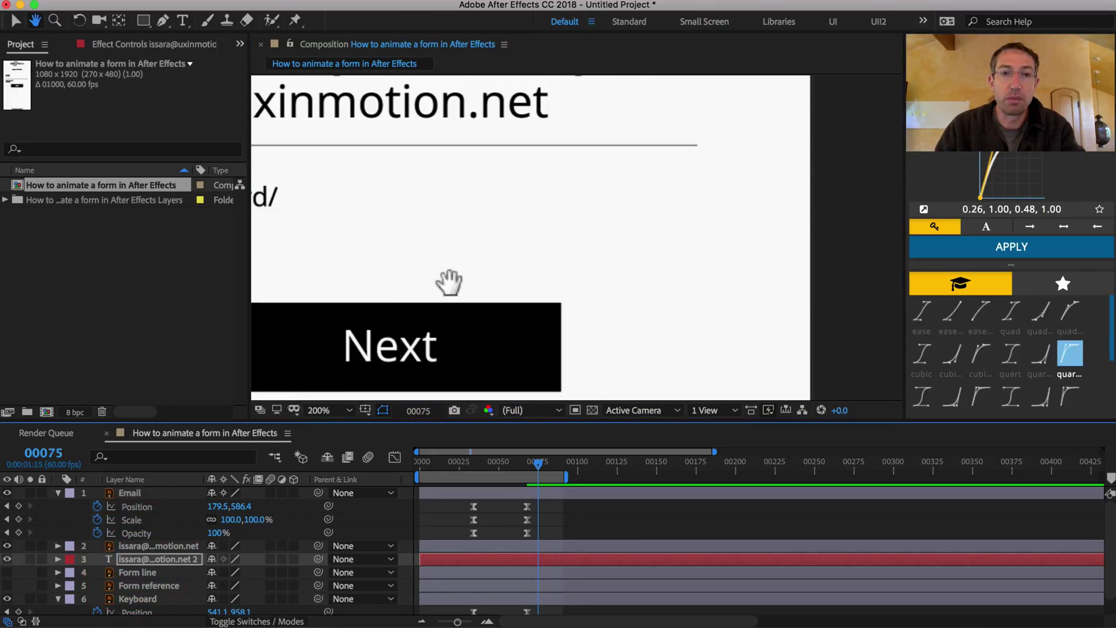
drag(449, 280, 675, 396)
key(v)
key(shift+Down)
key(shift+Down)
key(shift+Down)
key(Down)
key(Down)
key(Down)
key(Down)
key(Down)
key(Down)
key(Down)
key(Down)
key(Down)
key(Down)
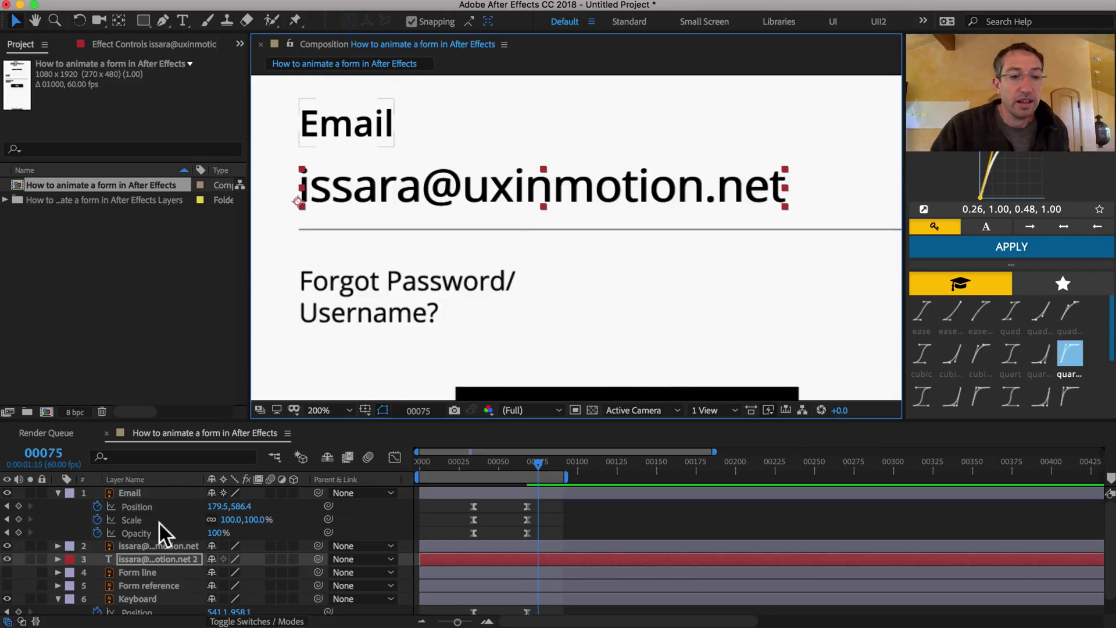
Delete the imported email artwork layer and give the Effects & Presets list more room.
click(152, 547)
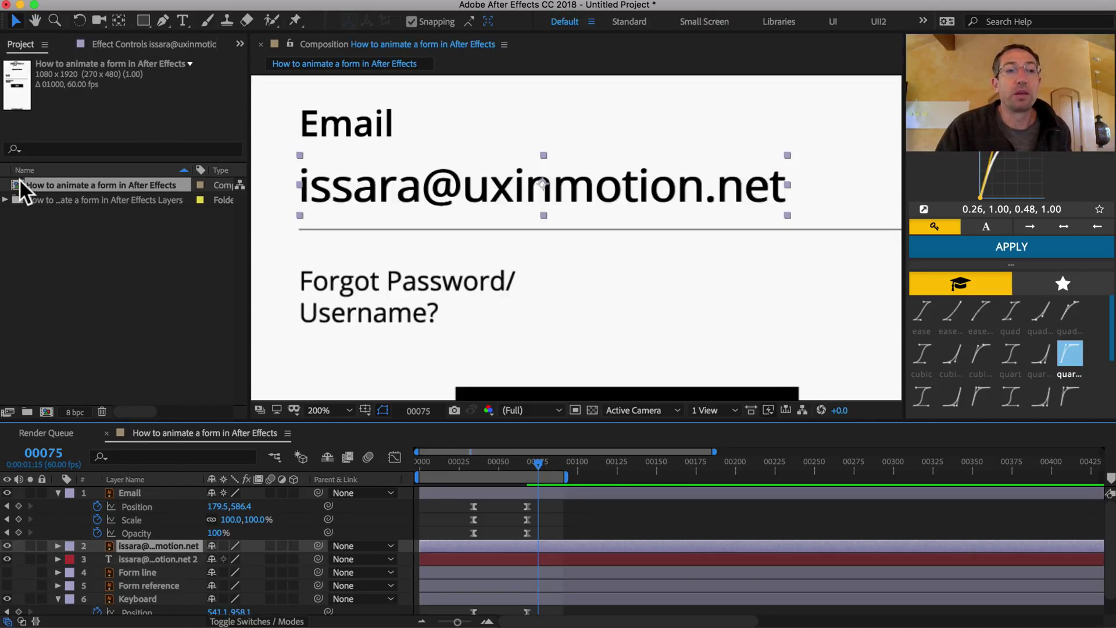
click(5, 200)
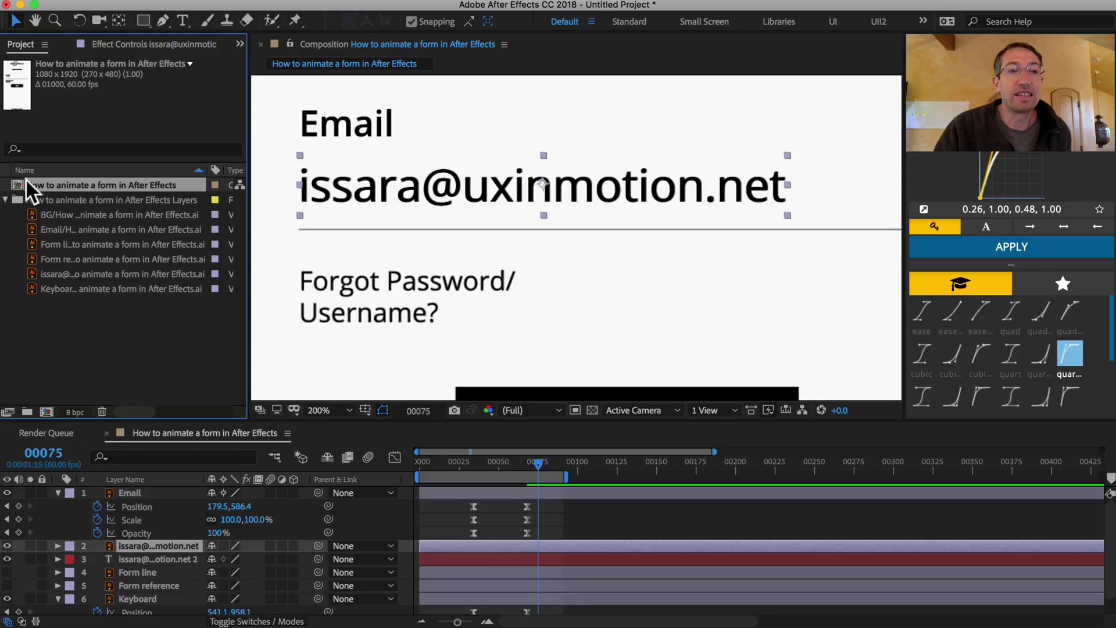
click(5, 198)
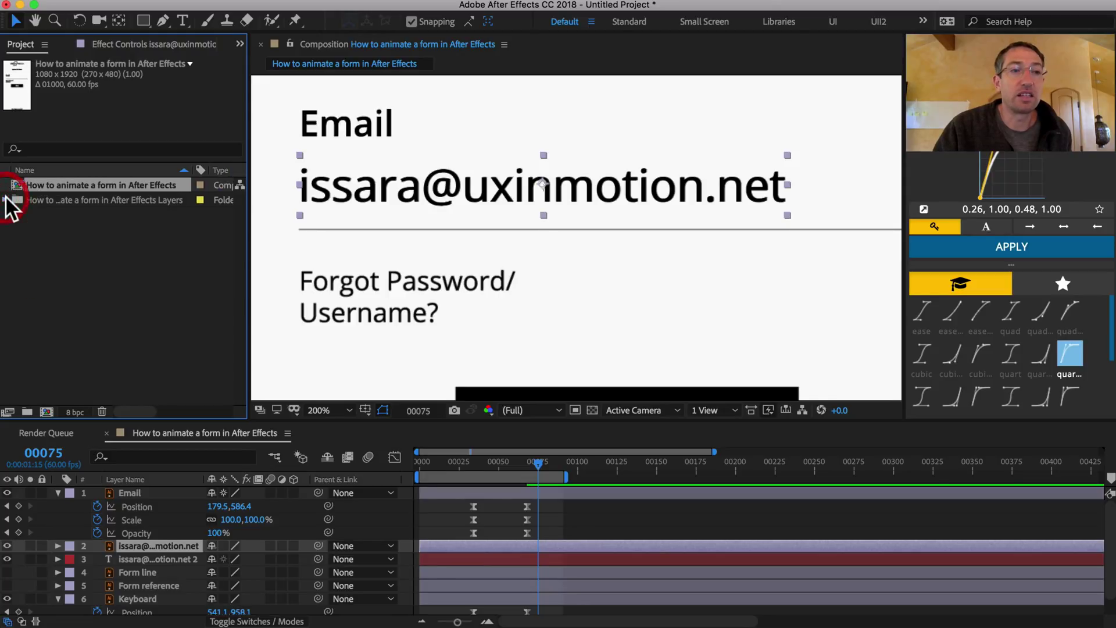
click(109, 544)
key(Delete)
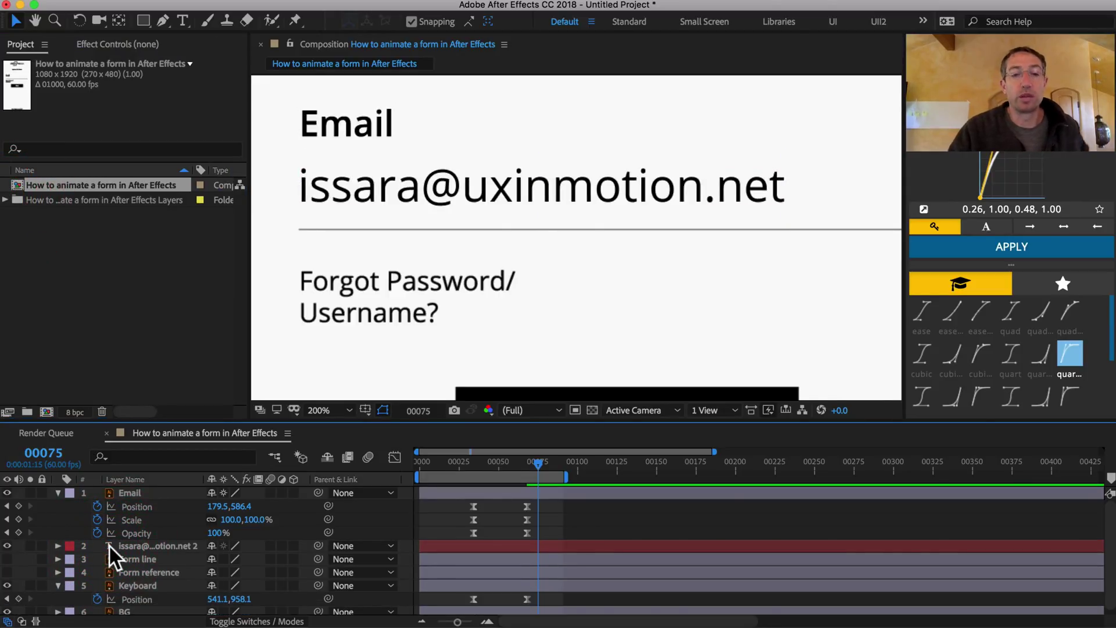
click(469, 544)
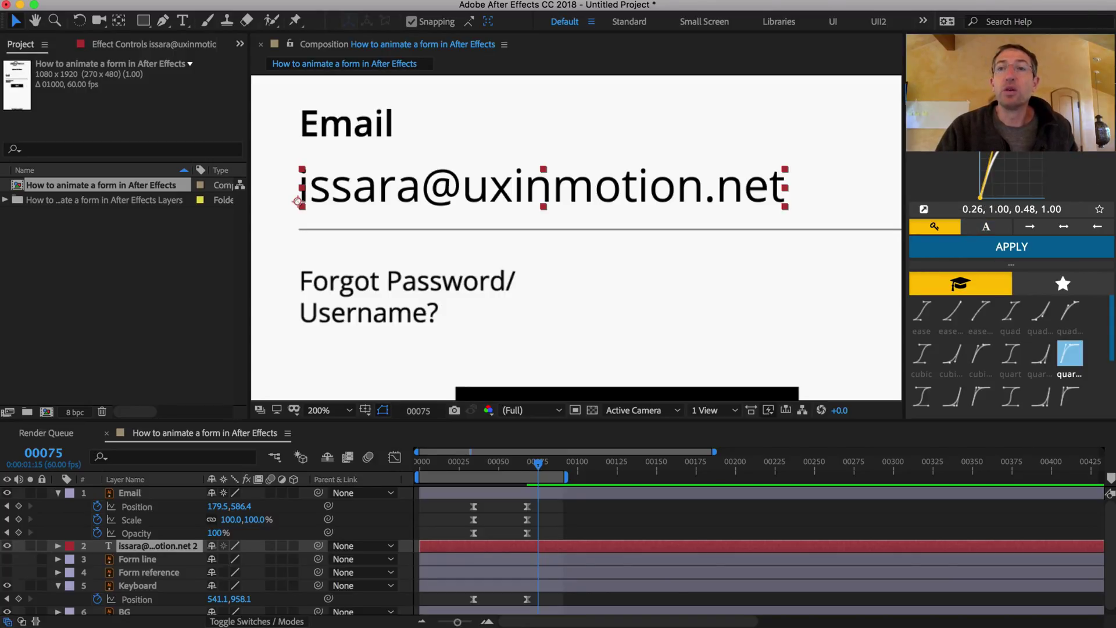
drag(959, 128, 959, 200)
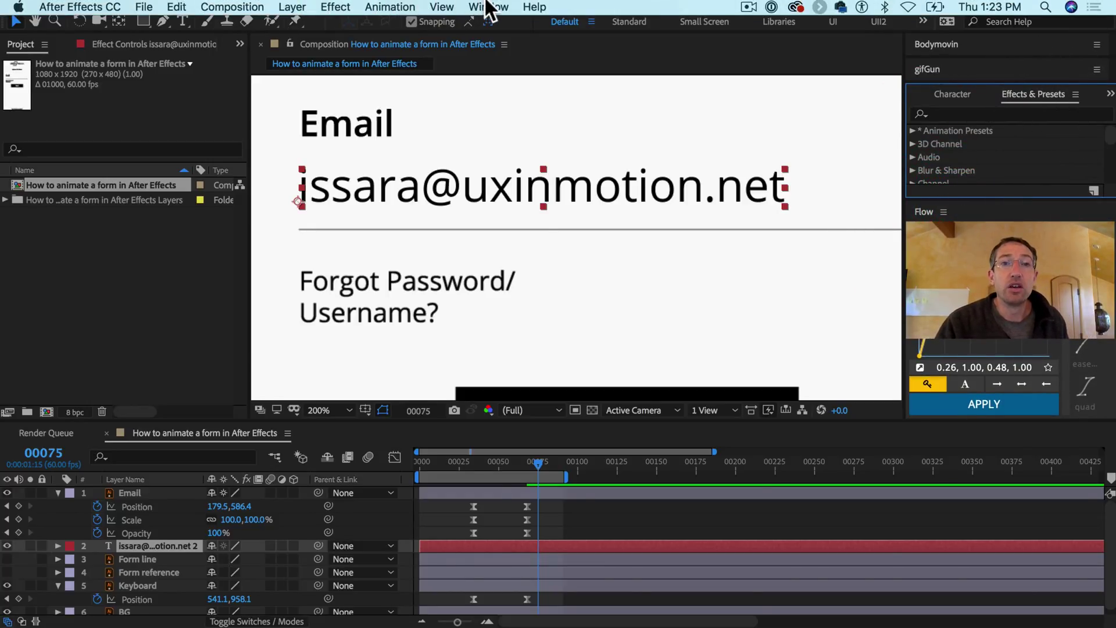
Search Effects & Presets for 'typewriter' and drag the Typewriter preset onto the email text layer.
click(488, 7)
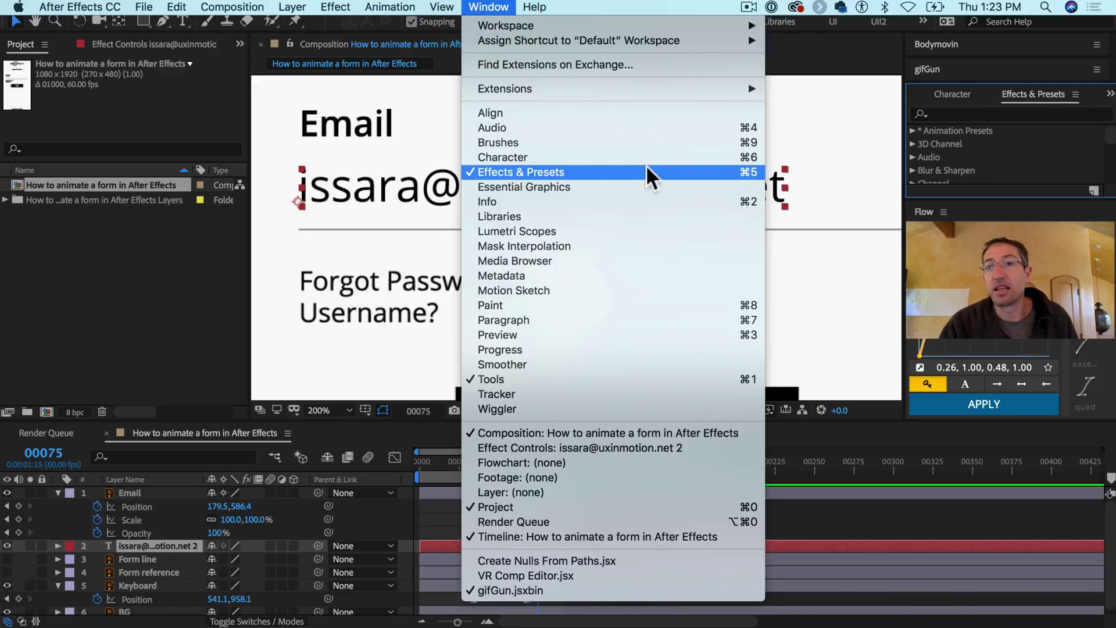
click(991, 105)
click(953, 115)
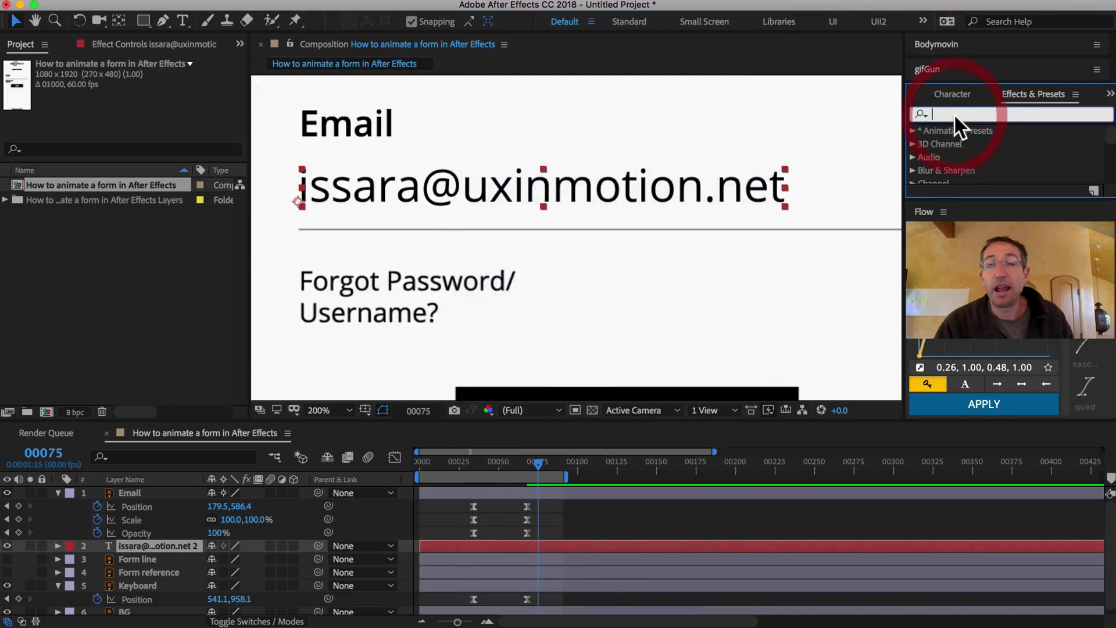
text(t)
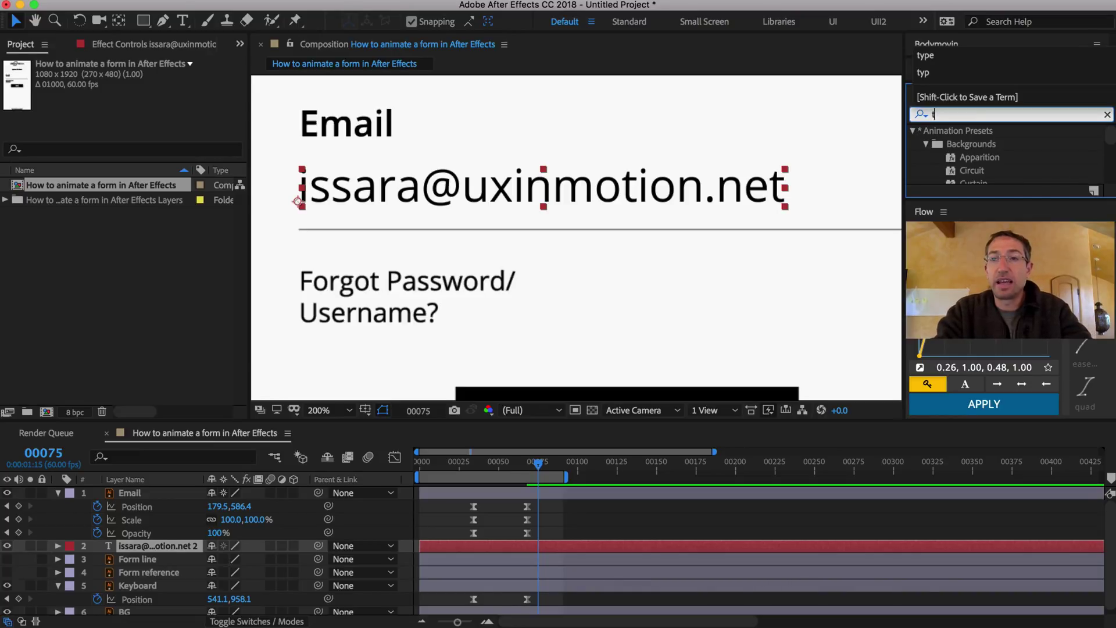
text(ypewr)
drag(968, 198, 967, 217)
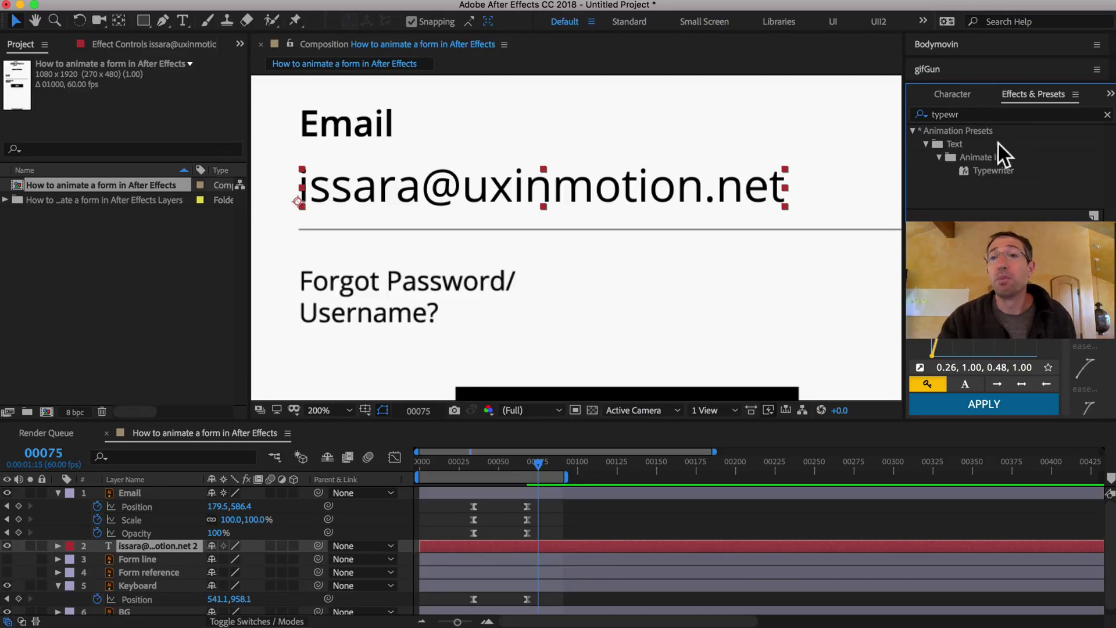
click(977, 170)
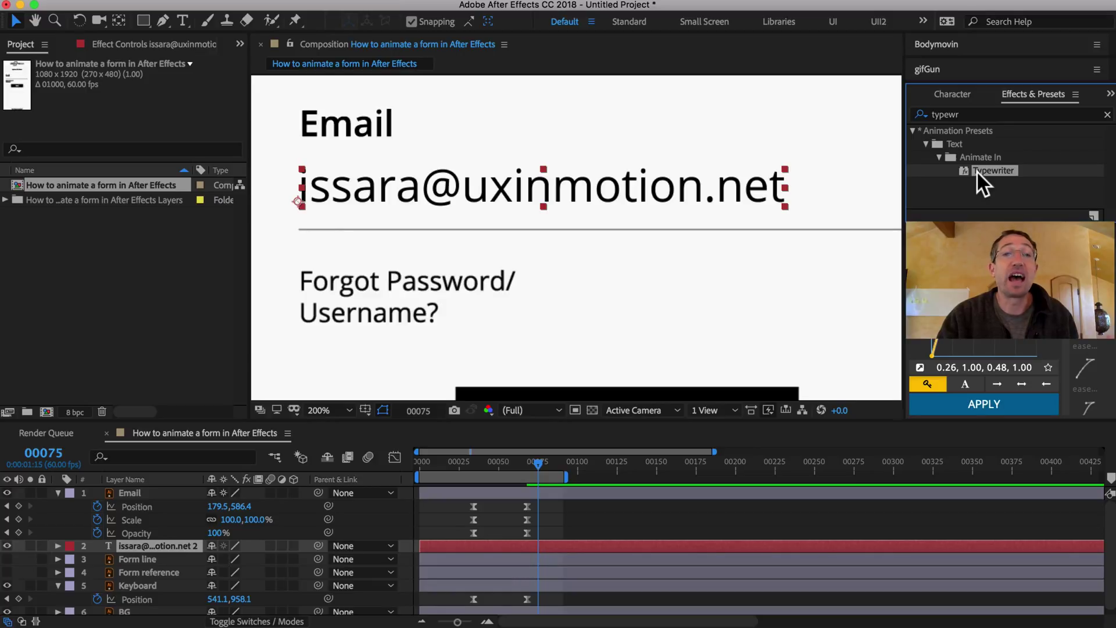
mouse_move(977, 170)
mouse_down()
mouse_move(743, 198)
mouse_move(650, 188)
mouse_up()
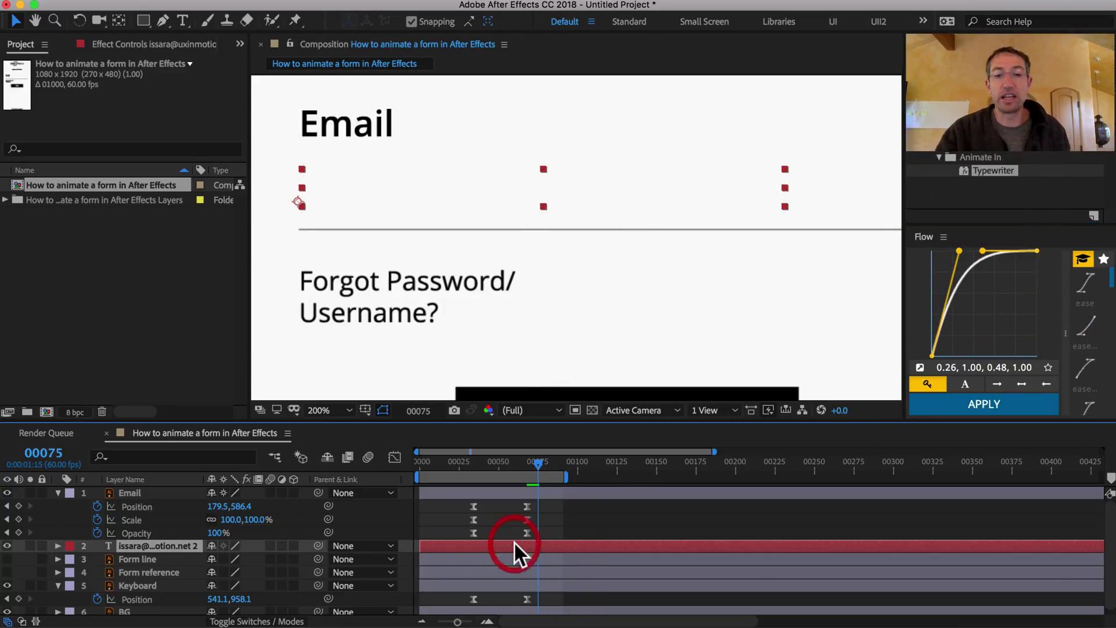
Reveal the email layer's Typewriter Start keyframes and retime the final one, scrubbing to check.
key(u)
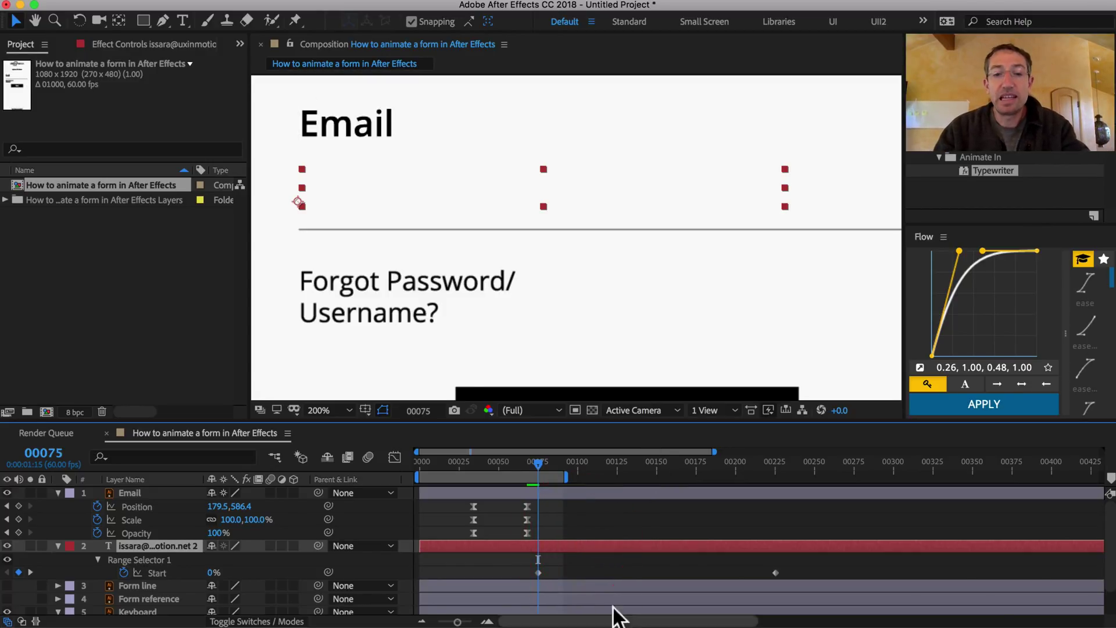
mouse_move(538, 572)
click(545, 462)
drag(548, 462, 645, 462)
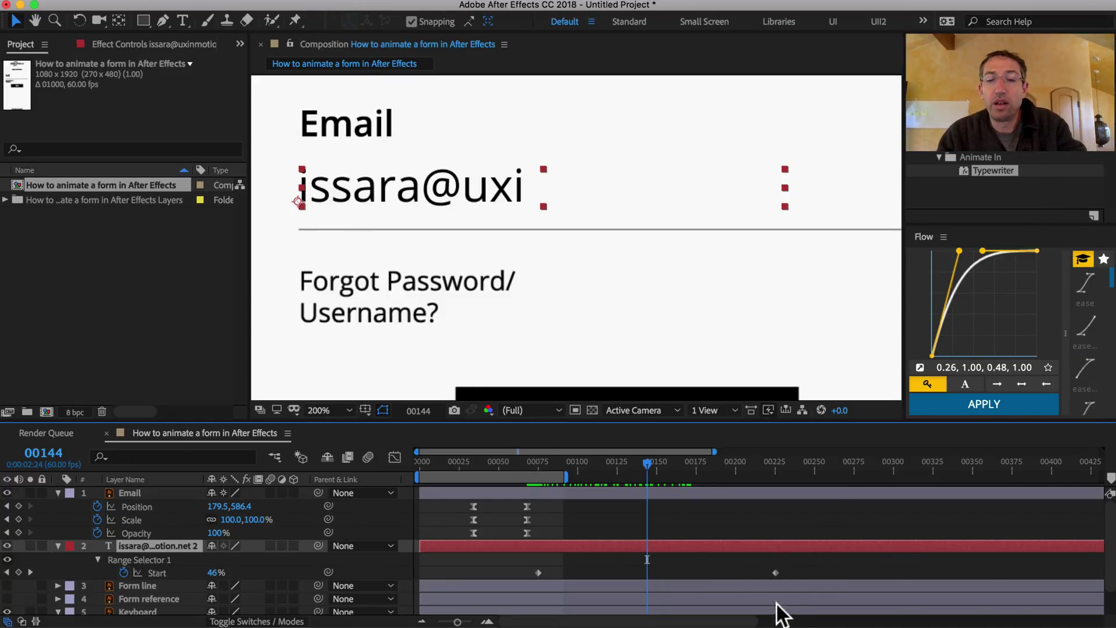
drag(773, 571, 662, 575)
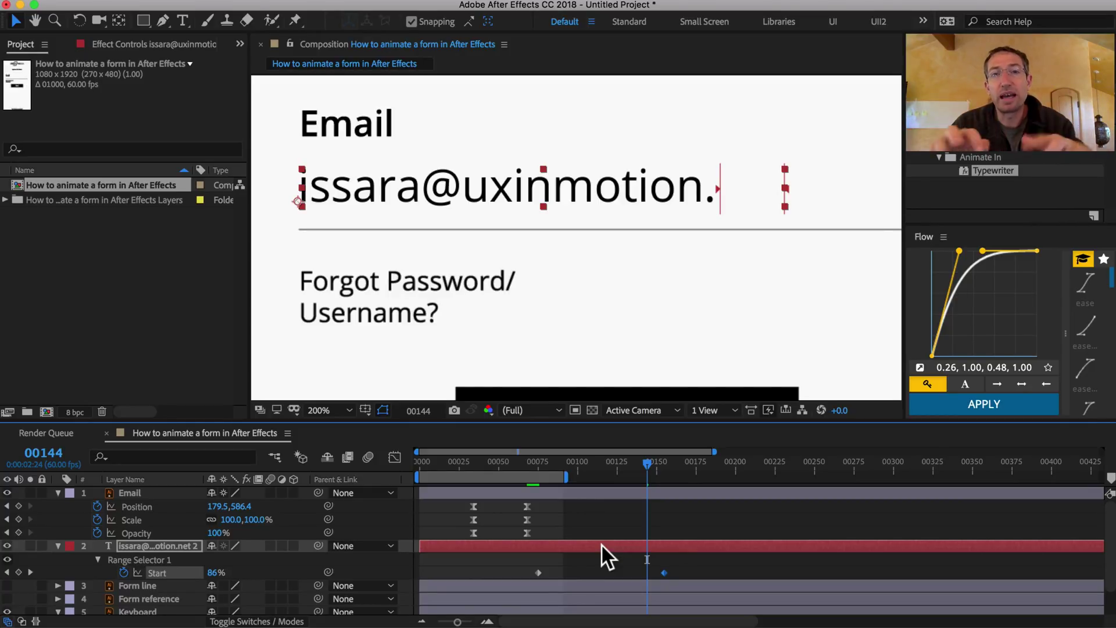
drag(504, 563, 663, 569)
mouse_move(592, 459)
mouse_down()
mouse_move(439, 461)
mouse_move(757, 465)
mouse_move(717, 464)
mouse_up()
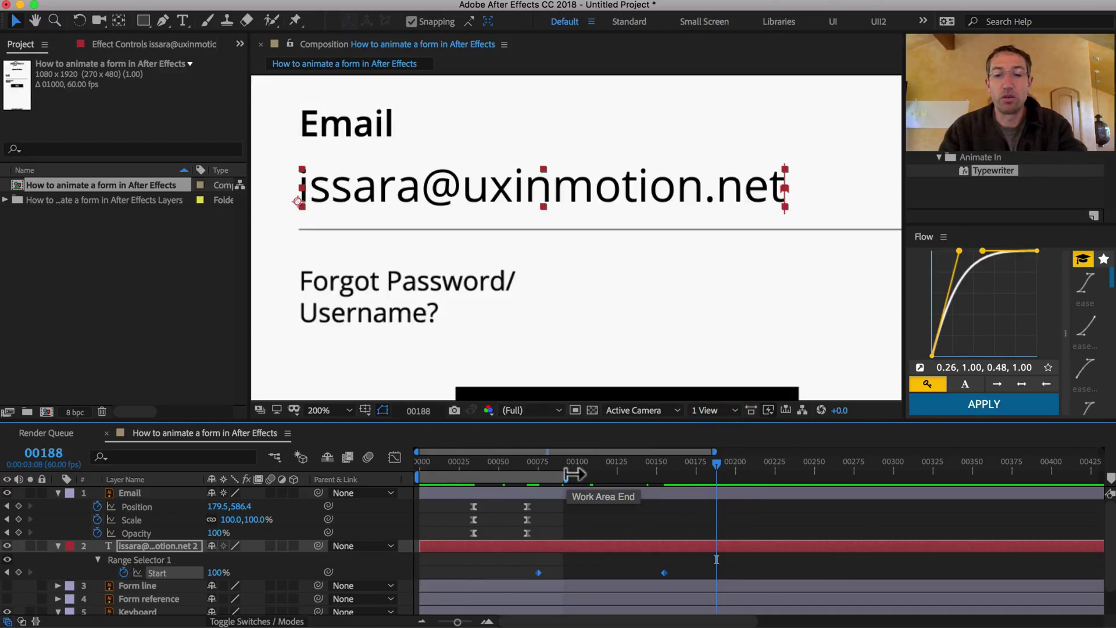
Set the work area end, preview, and move the final Start keyframe later to about frame 213.
key(n)
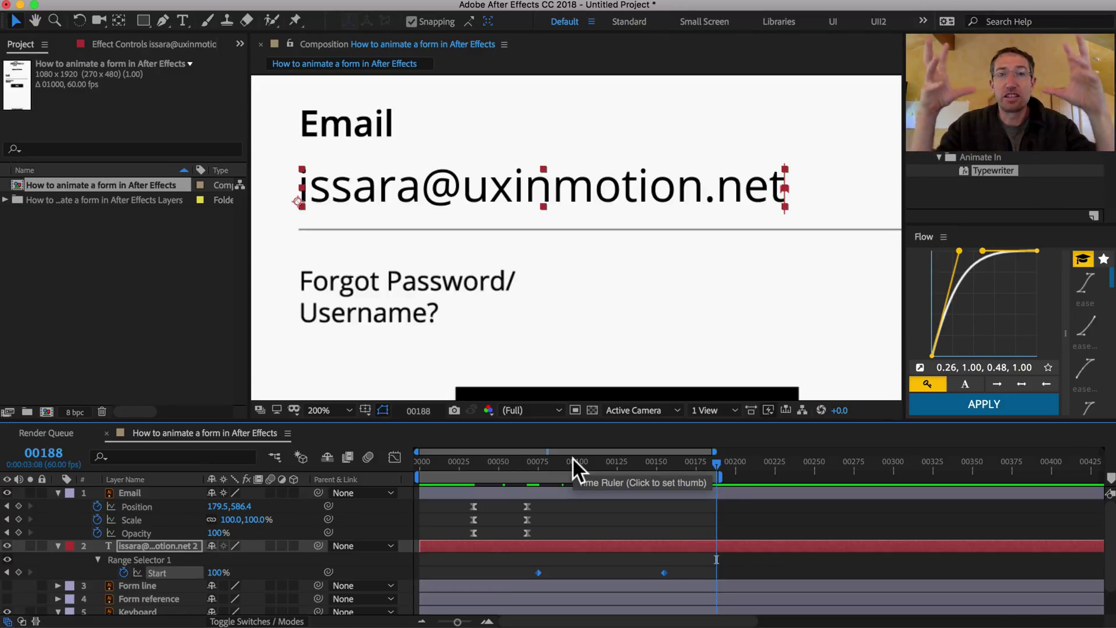
key(space)
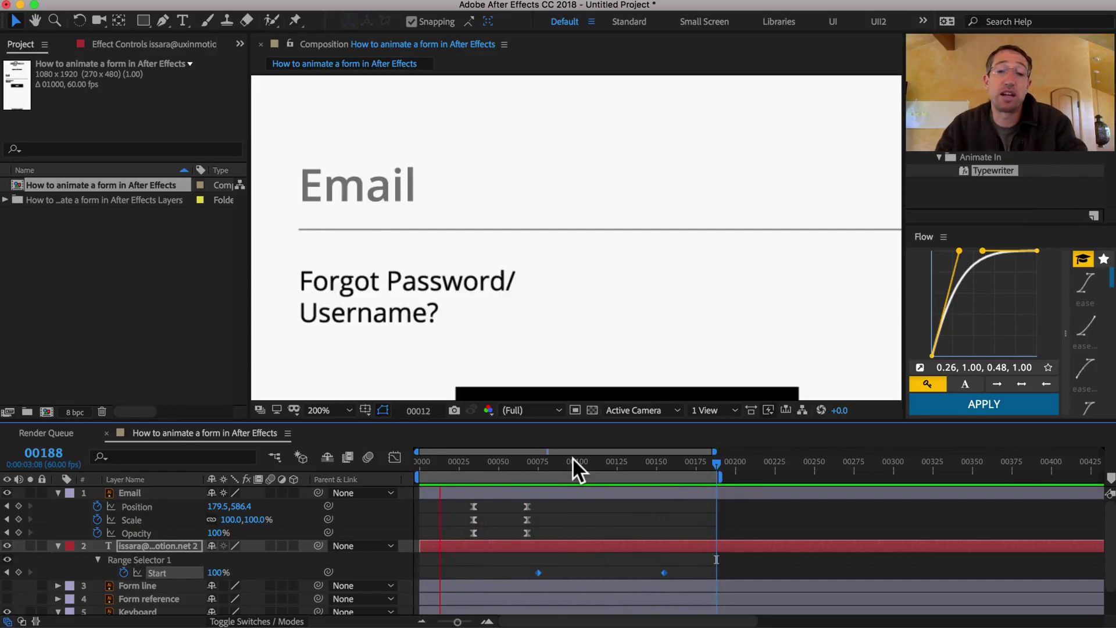
click(679, 559)
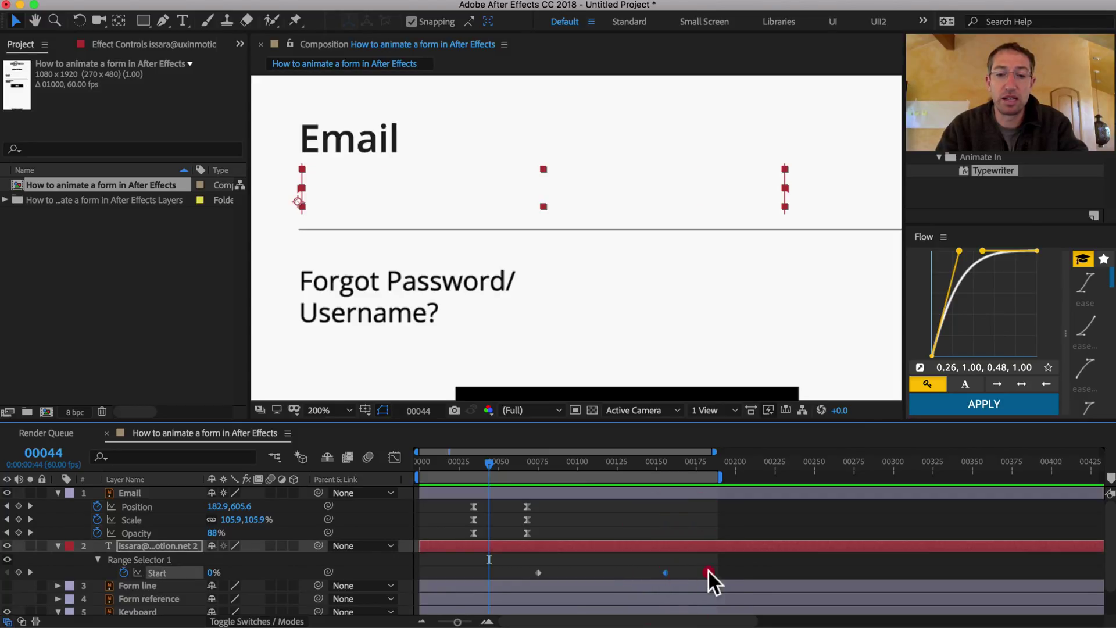
drag(713, 570, 754, 570)
drag(764, 470, 787, 469)
key(space)
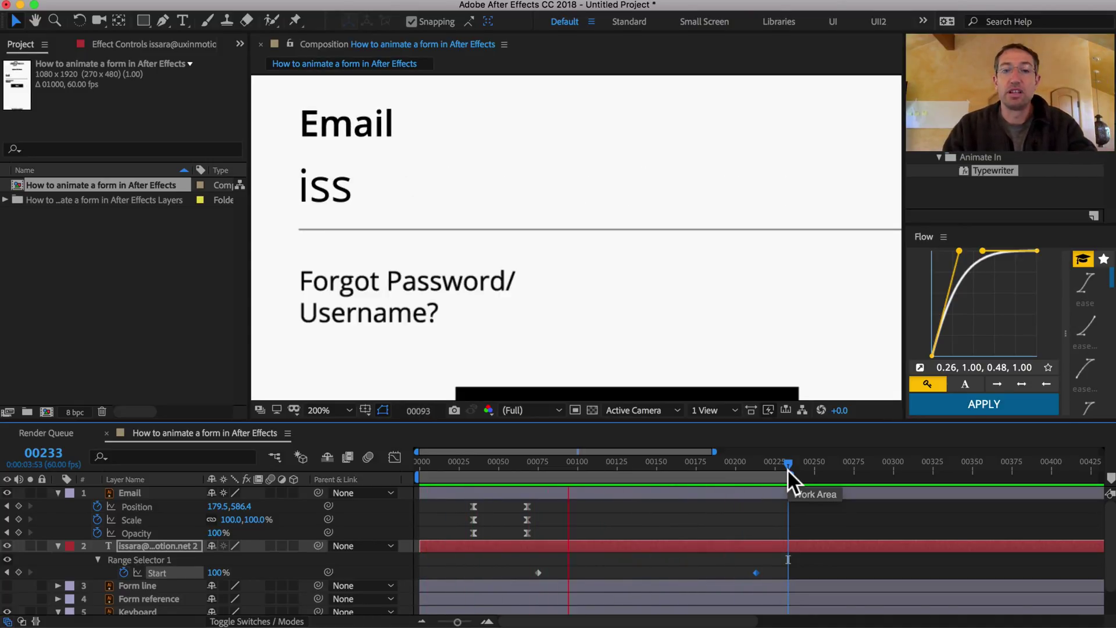
key(space)
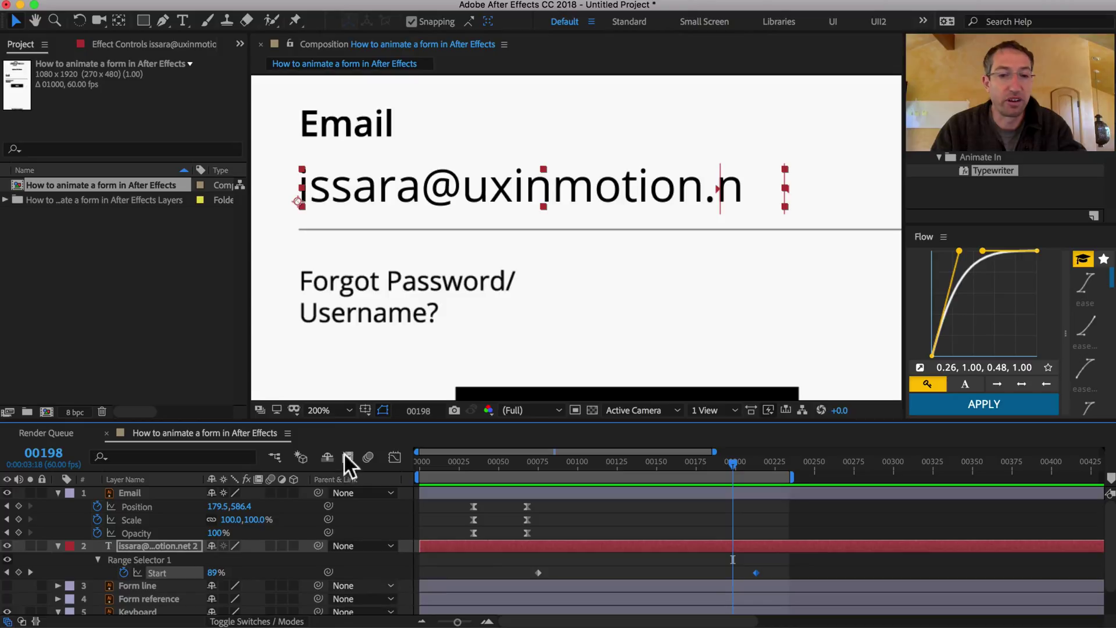
Make the Form line layer visible and pan the view to show the check mark.
click(422, 278)
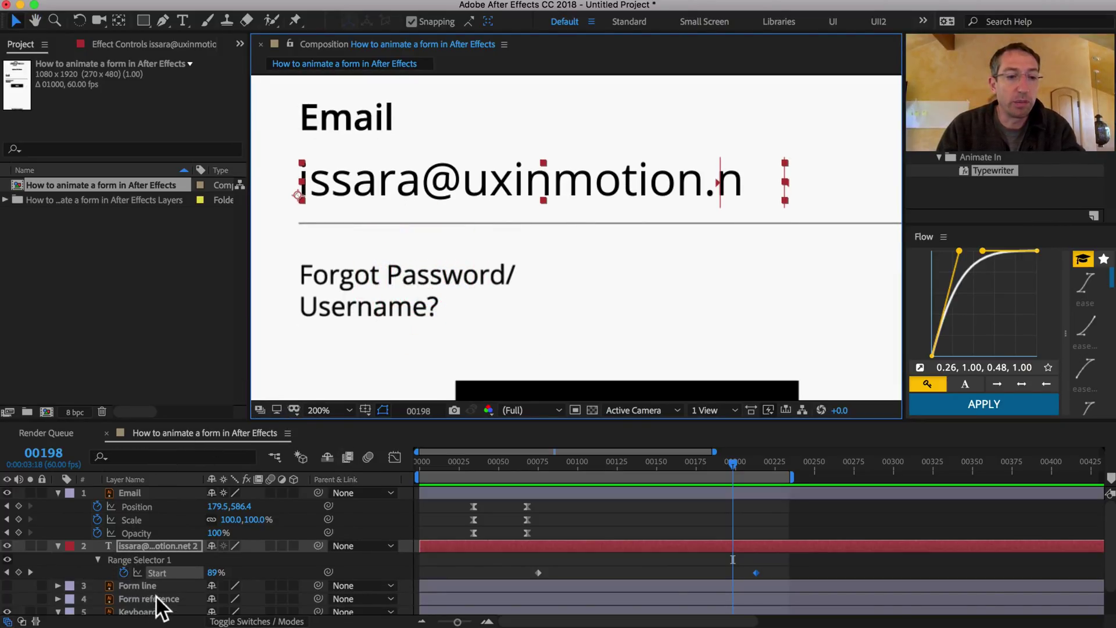
click(129, 584)
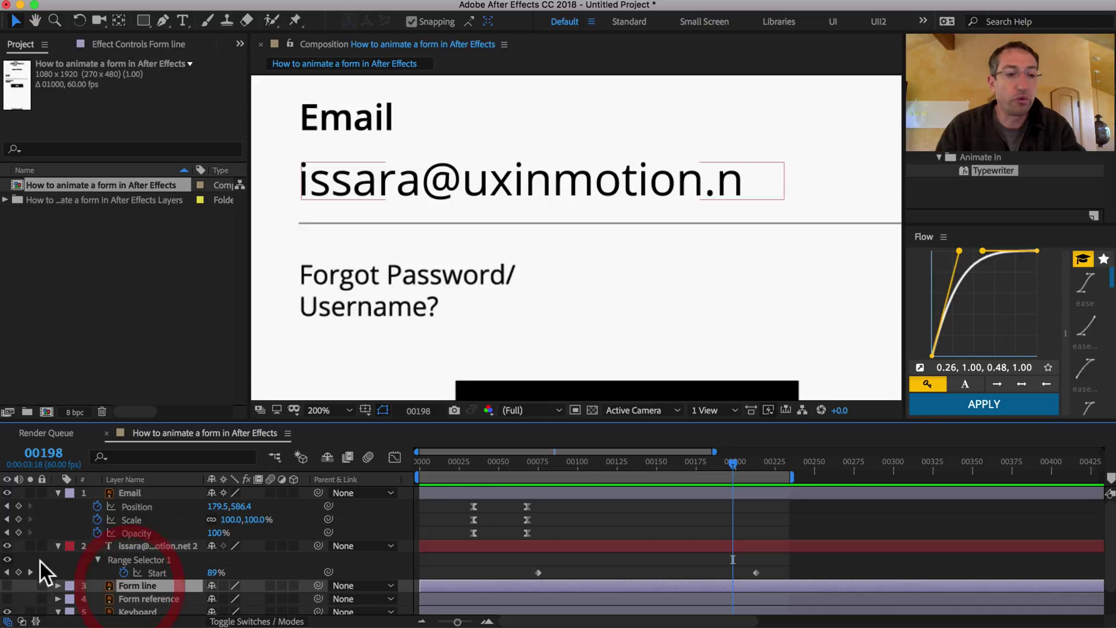
click(7, 586)
mouse_move(588, 257)
mouse_down()
mouse_move(474, 275)
mouse_move(524, 281)
mouse_up()
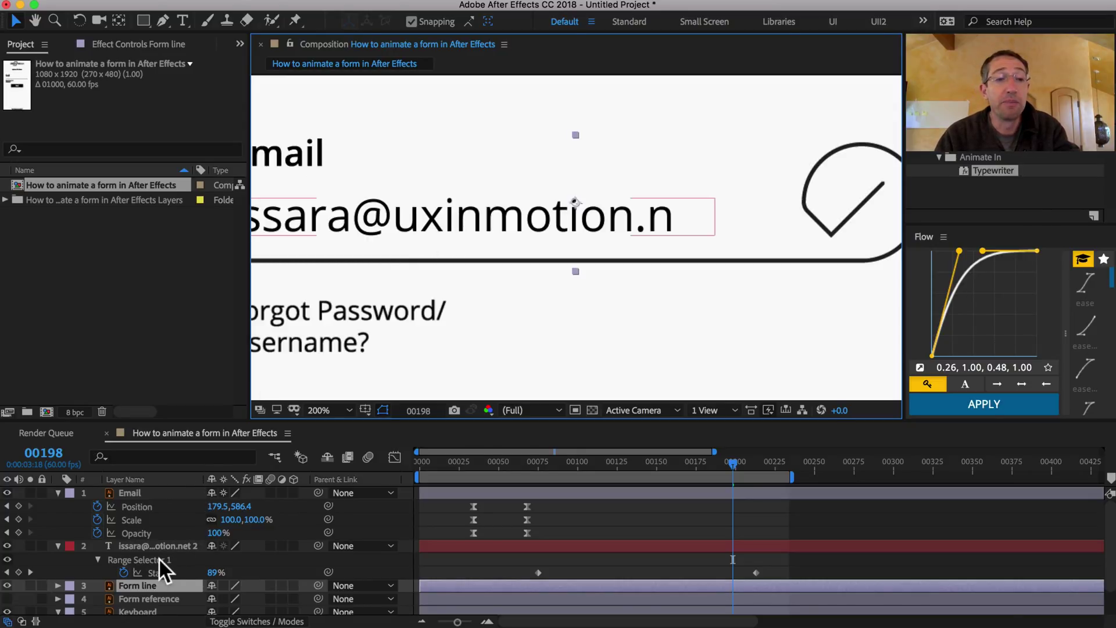
Convert the Form line layer into a Form line Outlines shape layer via Create Shapes from Vector Layer.
click(132, 595)
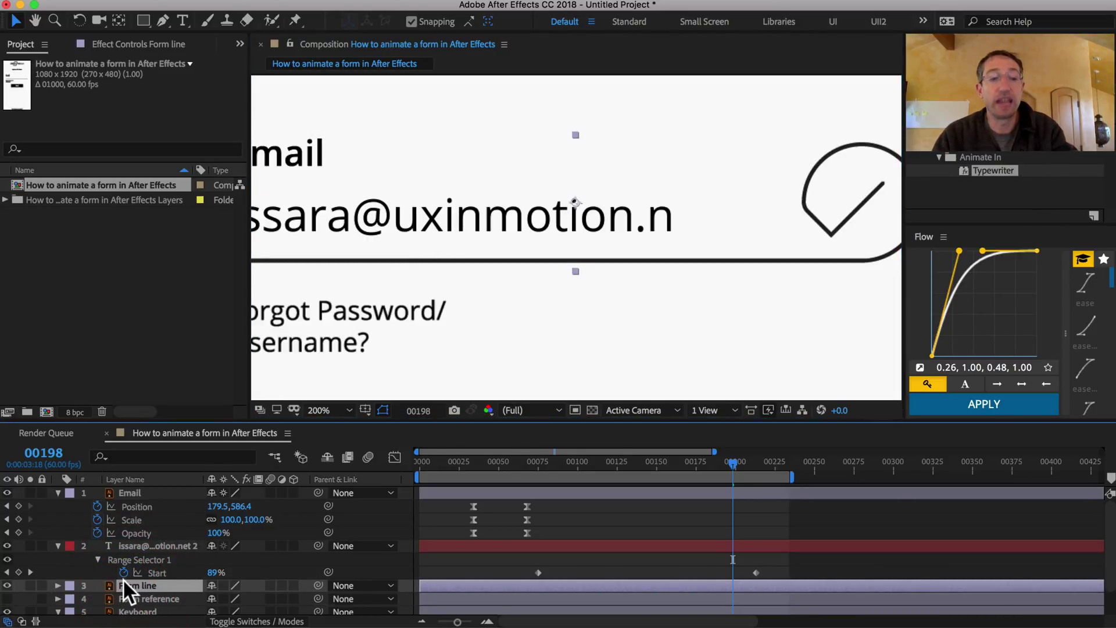
right_click(120, 582)
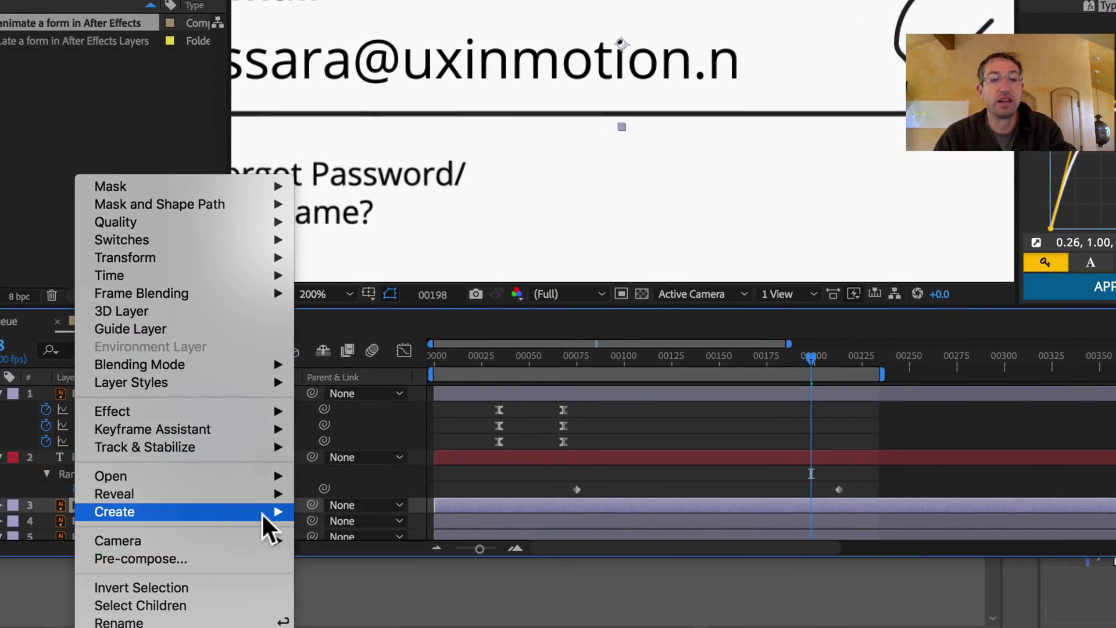
mouse_move(114, 512)
click(357, 560)
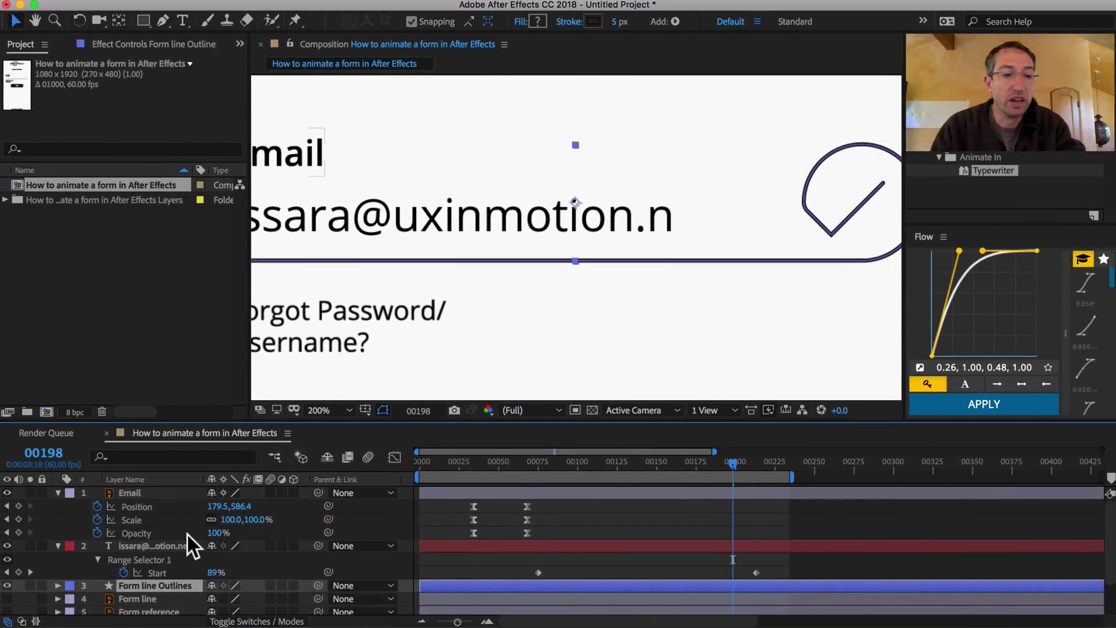
scroll(187, 533, down, 2)
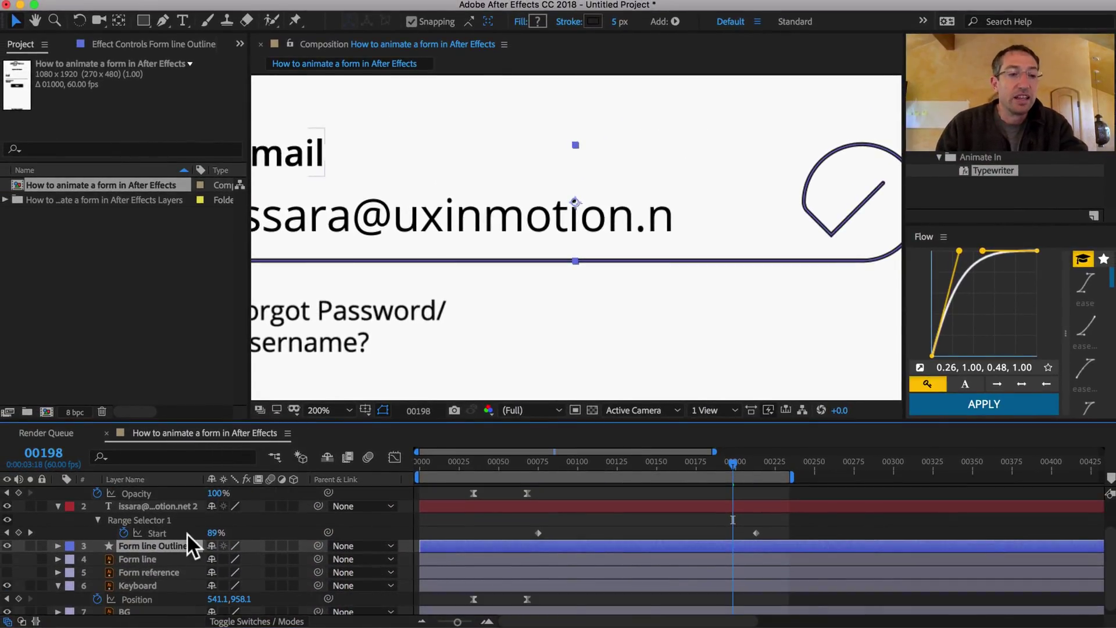
click(141, 556)
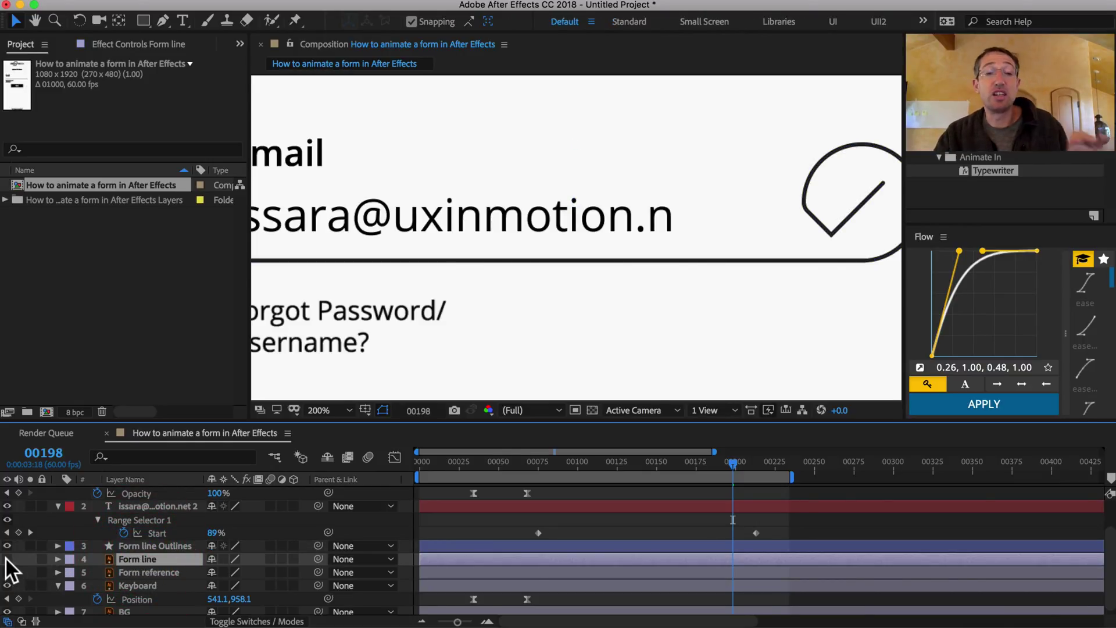
click(128, 545)
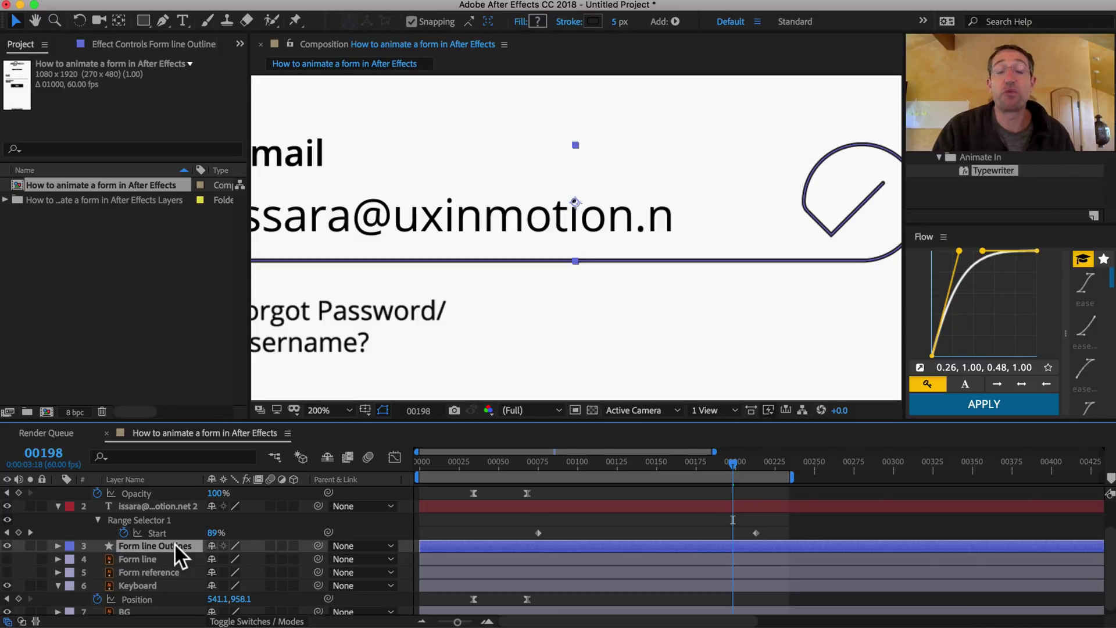
Add Trim Paths to the Form line Outlines layer and move the playhead back to frame 34.
click(57, 545)
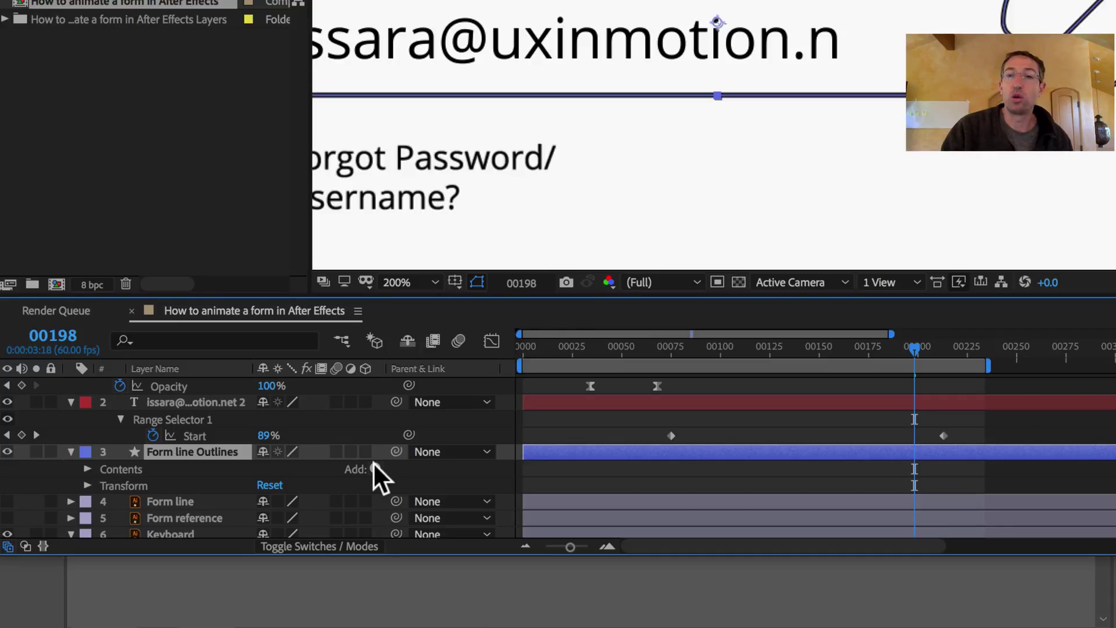
click(374, 468)
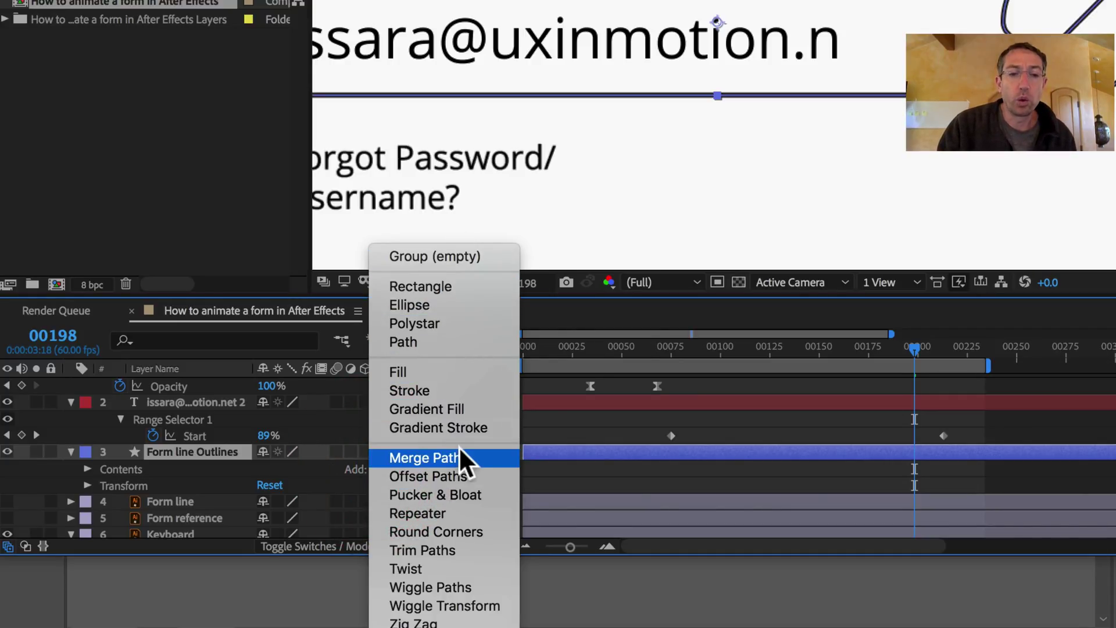
click(457, 548)
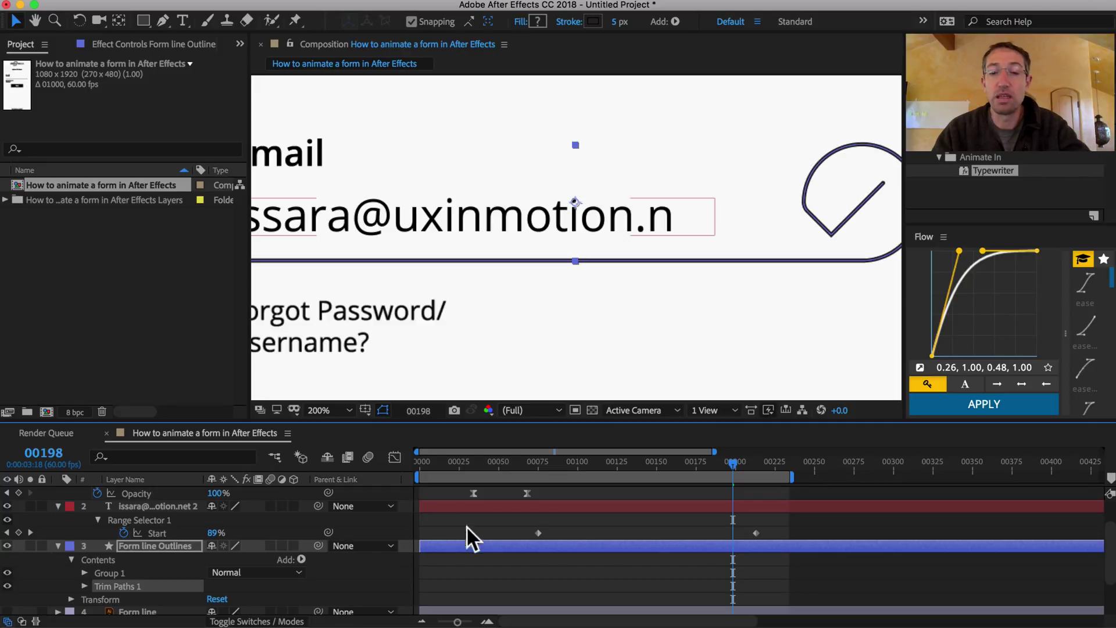
drag(495, 459, 473, 458)
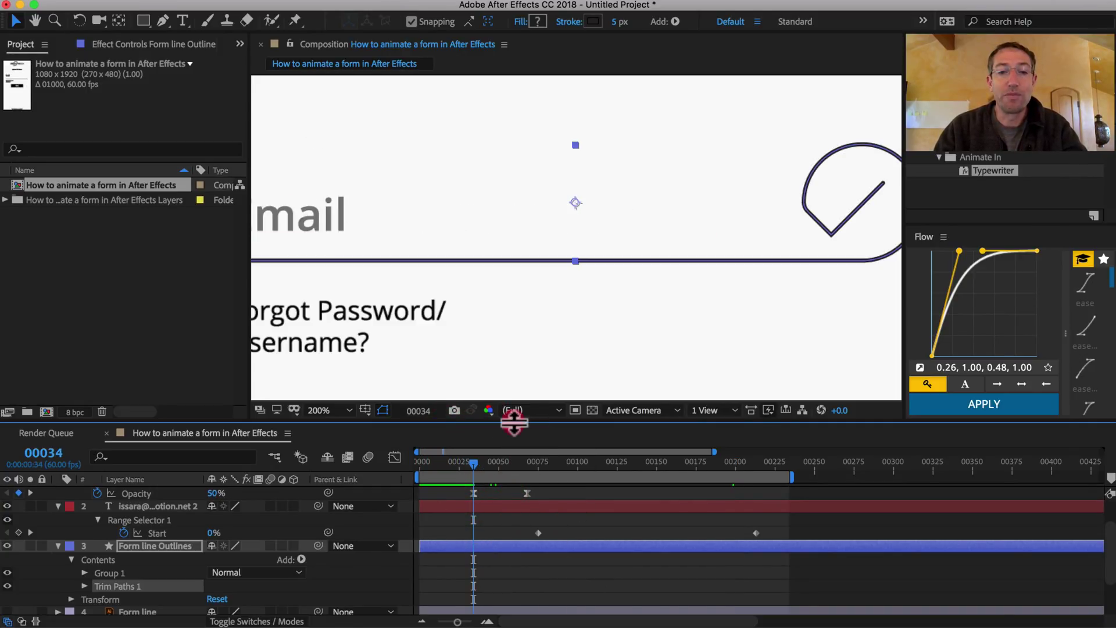
drag(513, 423, 510, 362)
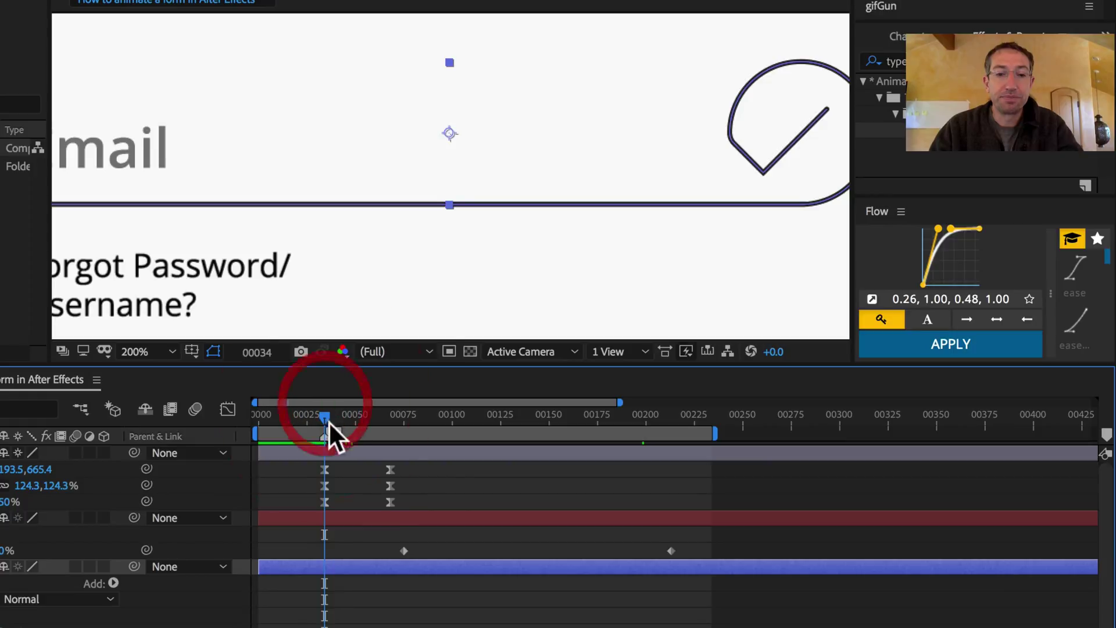
Add composition markers named Start at frame 34 and End later on.
key(KP_Multiply)
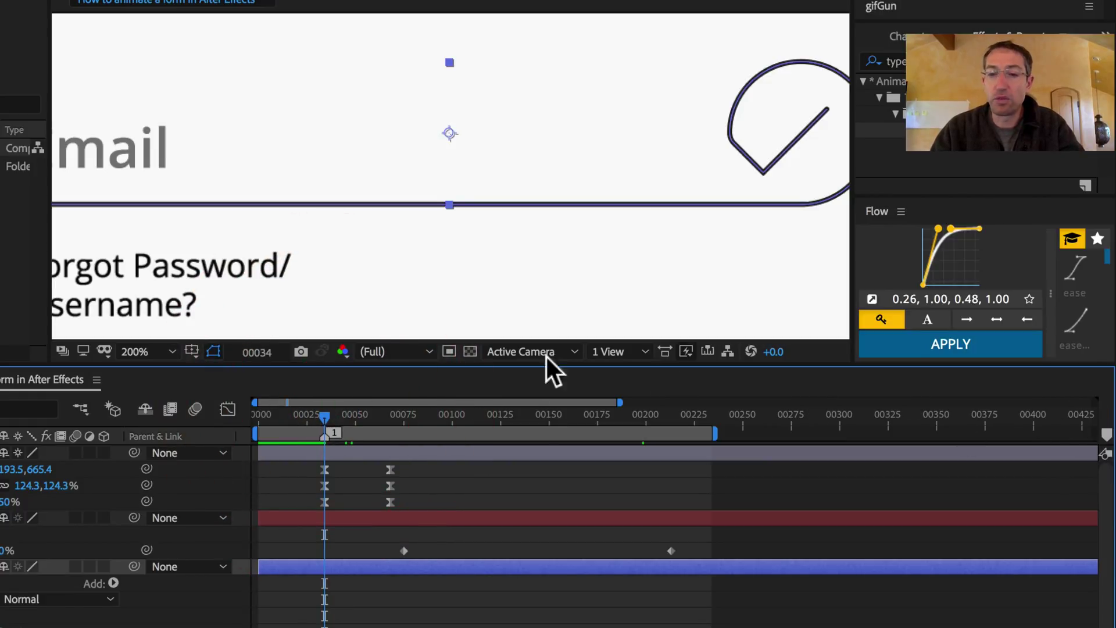
double_click(326, 437)
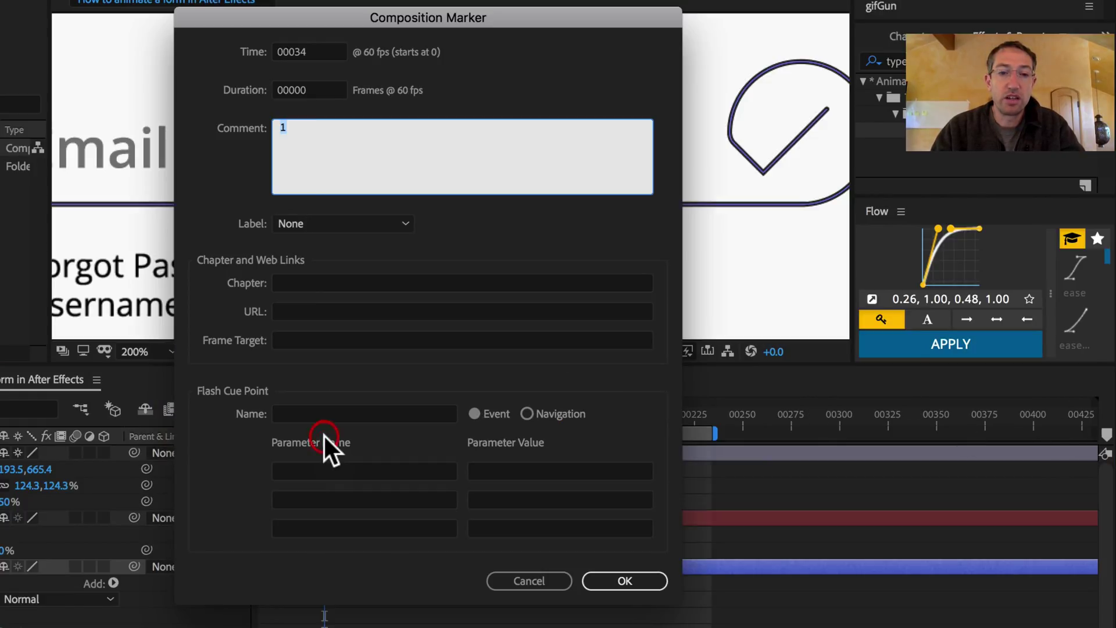
text(Start)
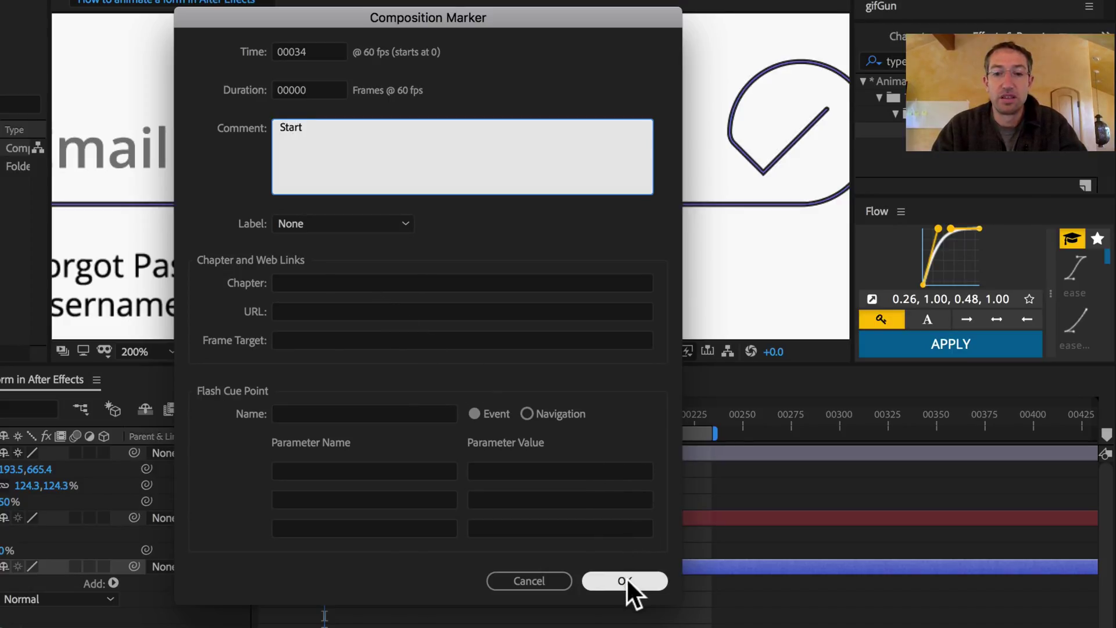
click(626, 578)
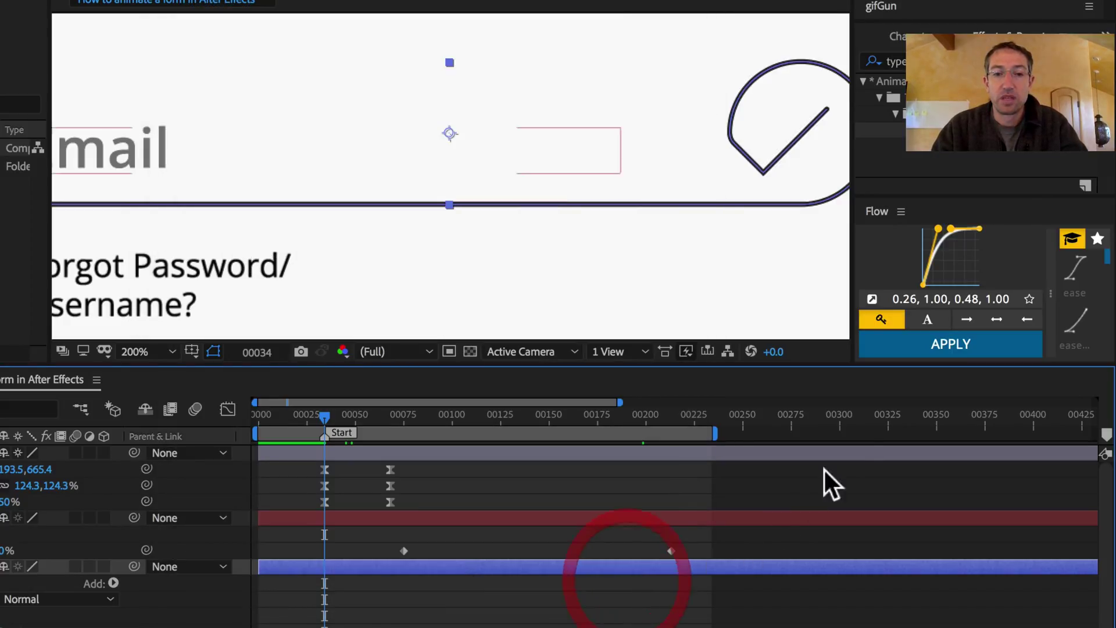
drag(1105, 436, 740, 445)
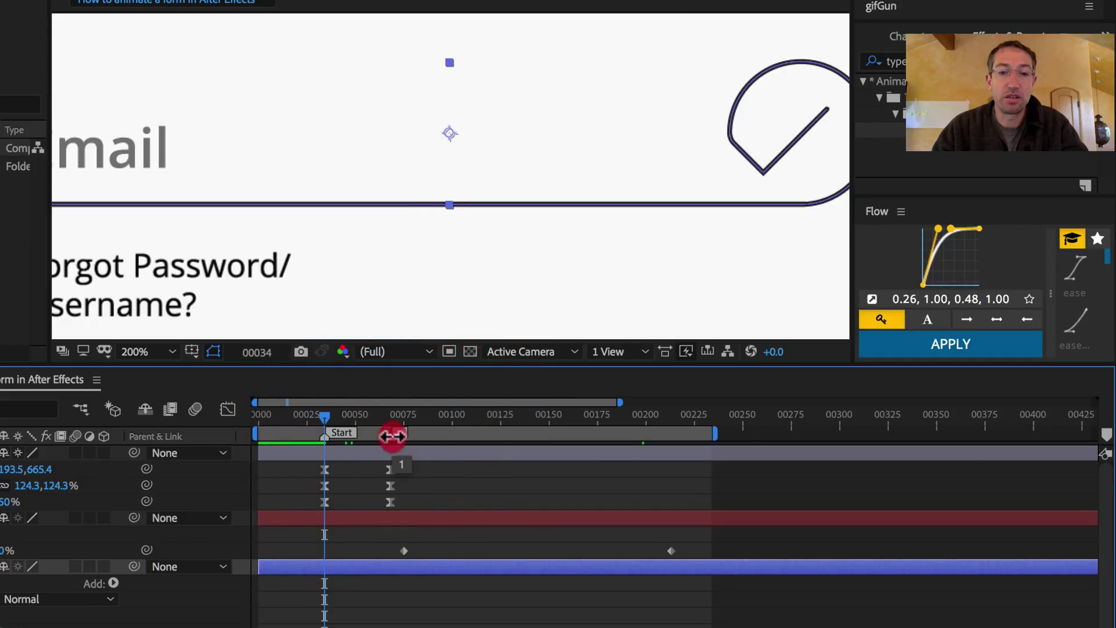
double_click(388, 433)
text(End)
click(634, 574)
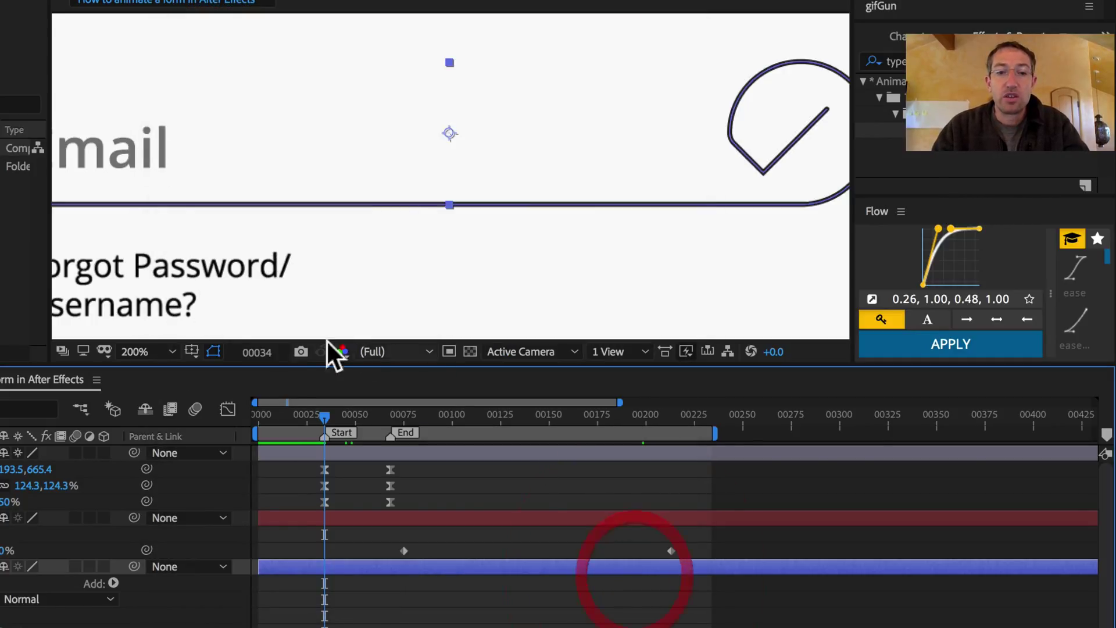
Expand Trim Paths 1 (Start 0%, End 100%) and centre the login form at 100% with handles hidden.
scroll(552, 518, down, 2)
scroll(552, 517, up, 2)
scroll(551, 518, left, 5)
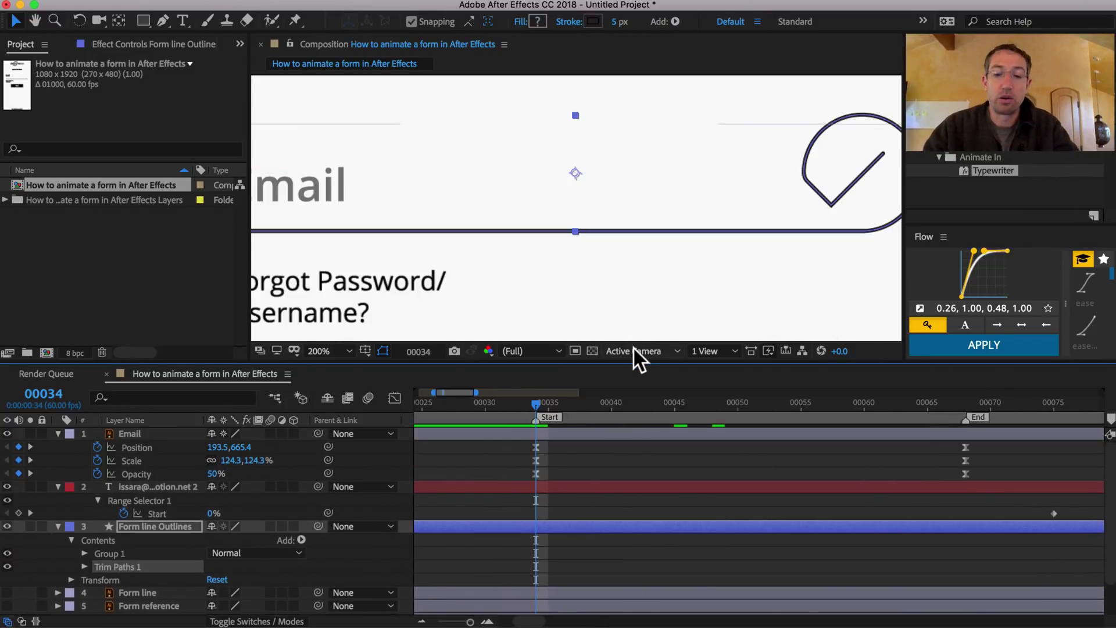
key(minus)
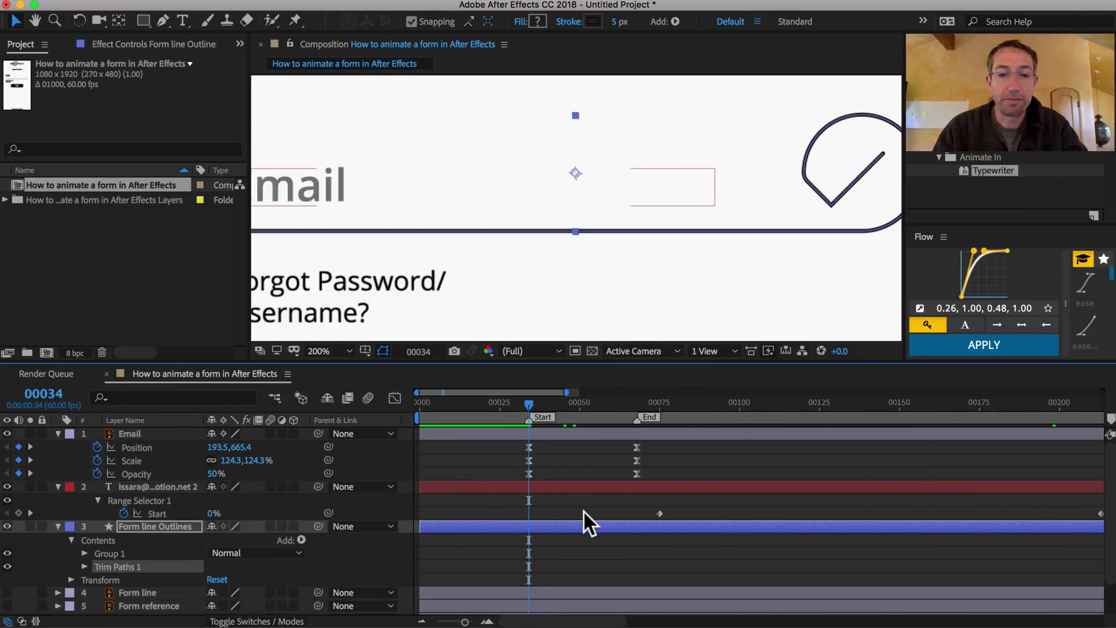
click(84, 567)
key(comma)
key(space)
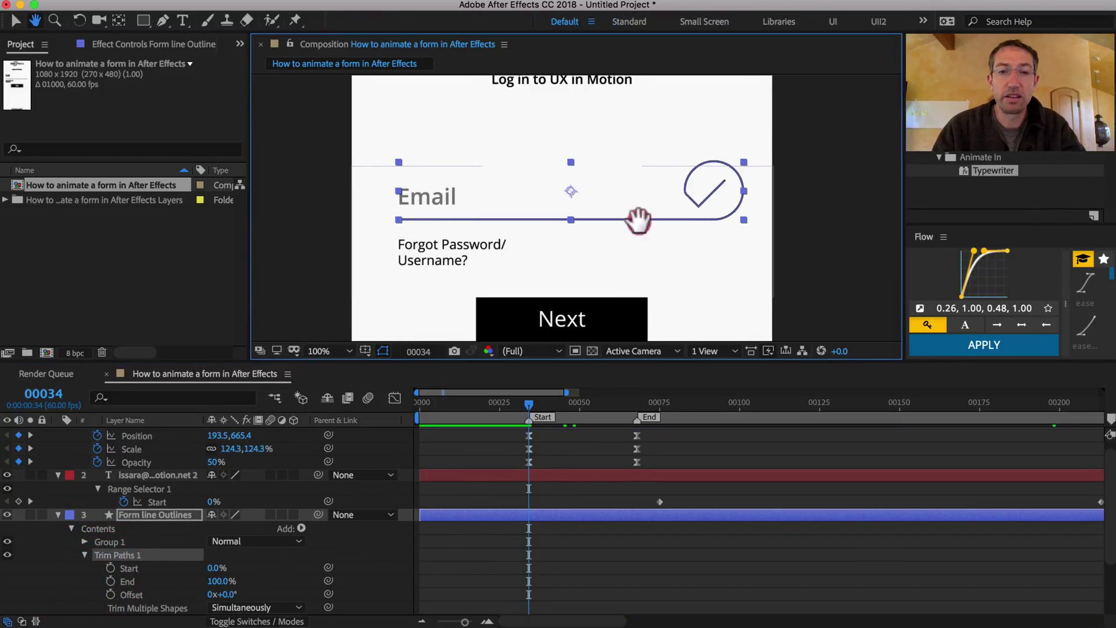
drag(629, 220, 567, 220)
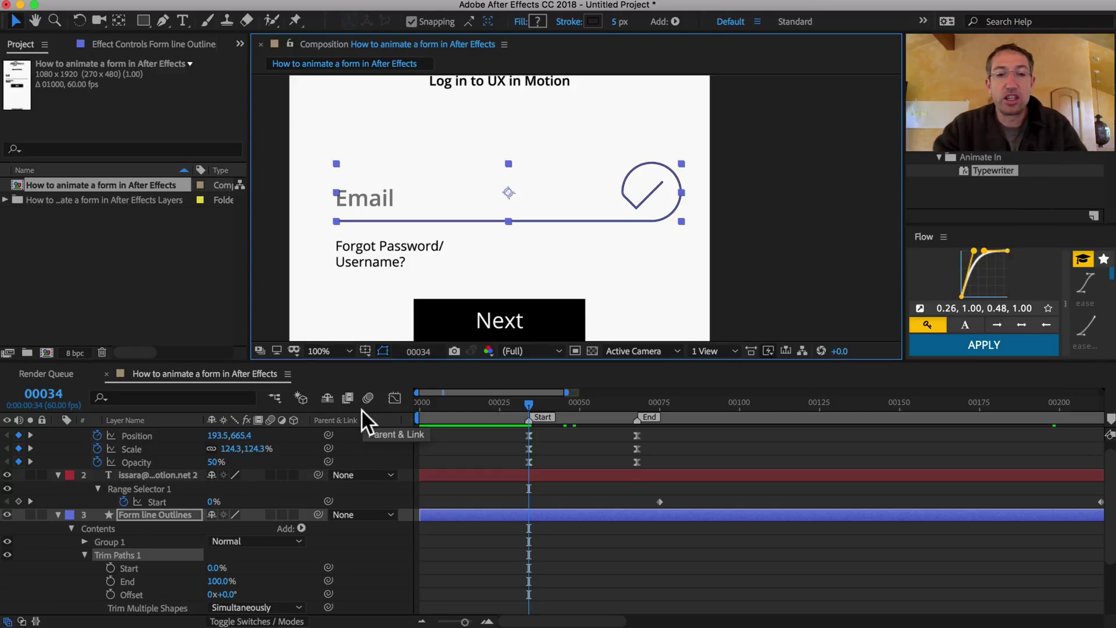
key(ctrl+shift+h)
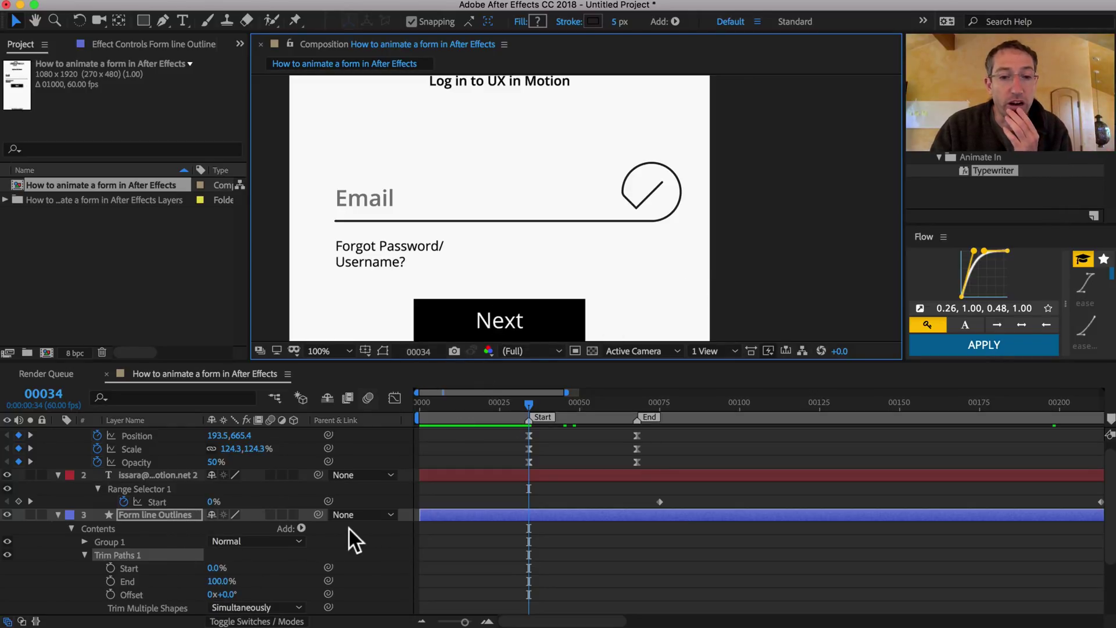
Keyframe the underline's Trim Paths Start and End, with Start at 100% at the Start marker.
click(110, 568)
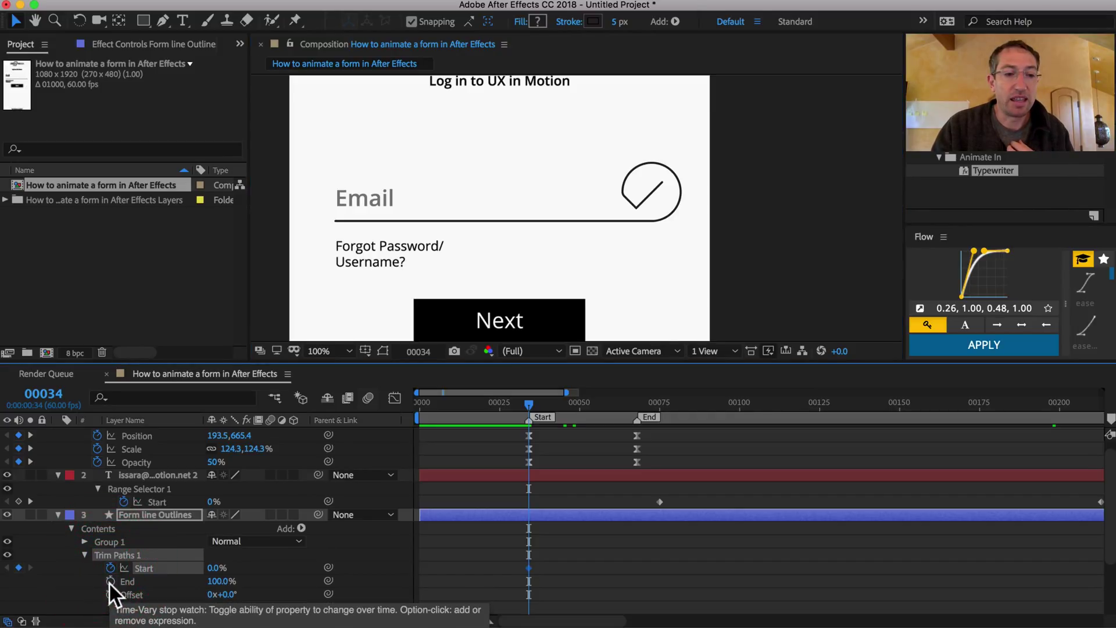
click(109, 581)
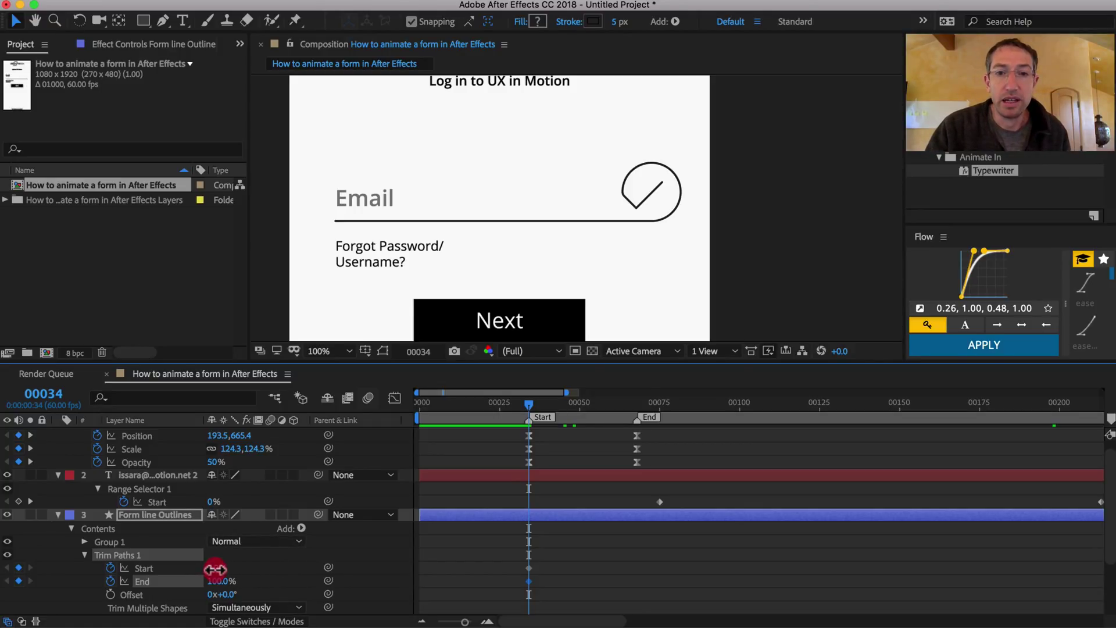
shift+click(175, 570)
drag(175, 574, 236, 562)
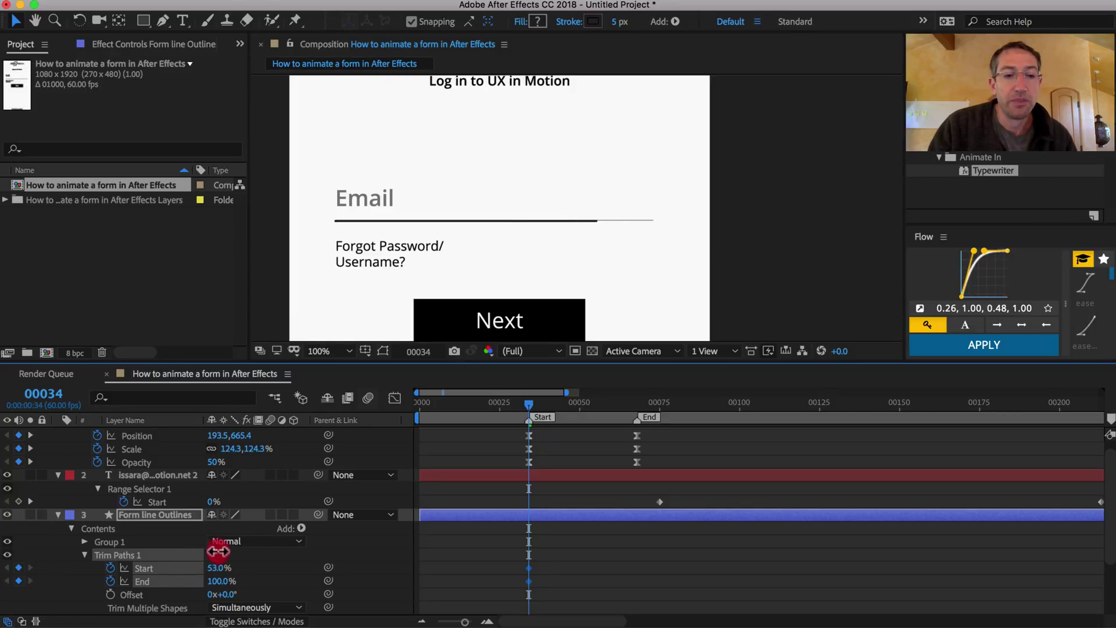
mouse_move(237, 562)
mouse_down()
mouse_move(267, 558)
mouse_move(225, 541)
mouse_move(285, 546)
mouse_up()
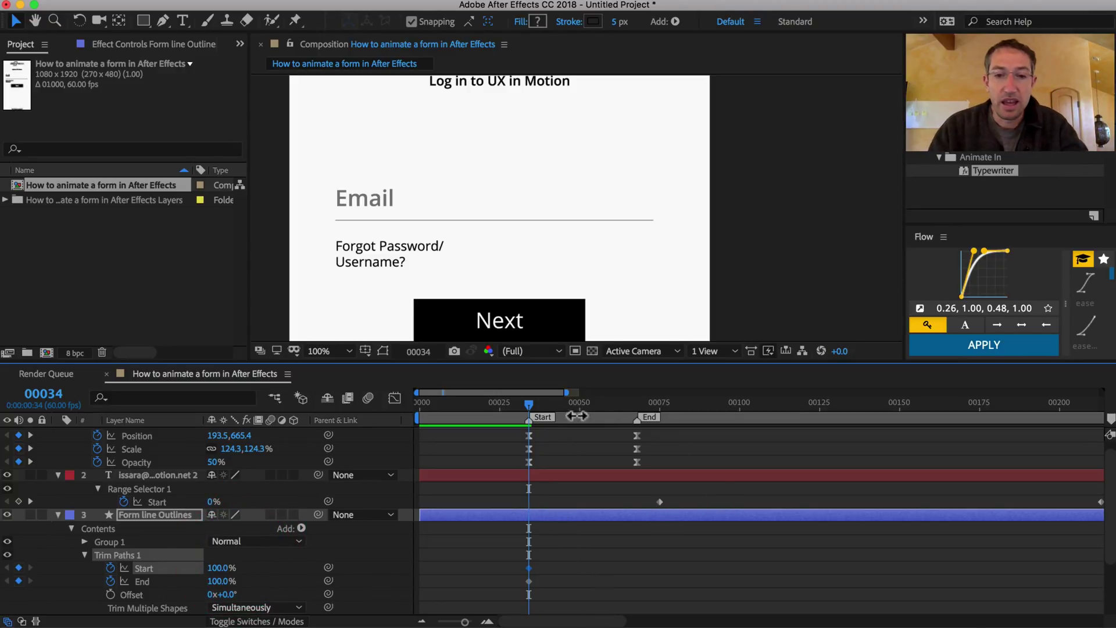
At frame 68, lower Trim Paths Start to about 38% so the underline draws in.
key(k)
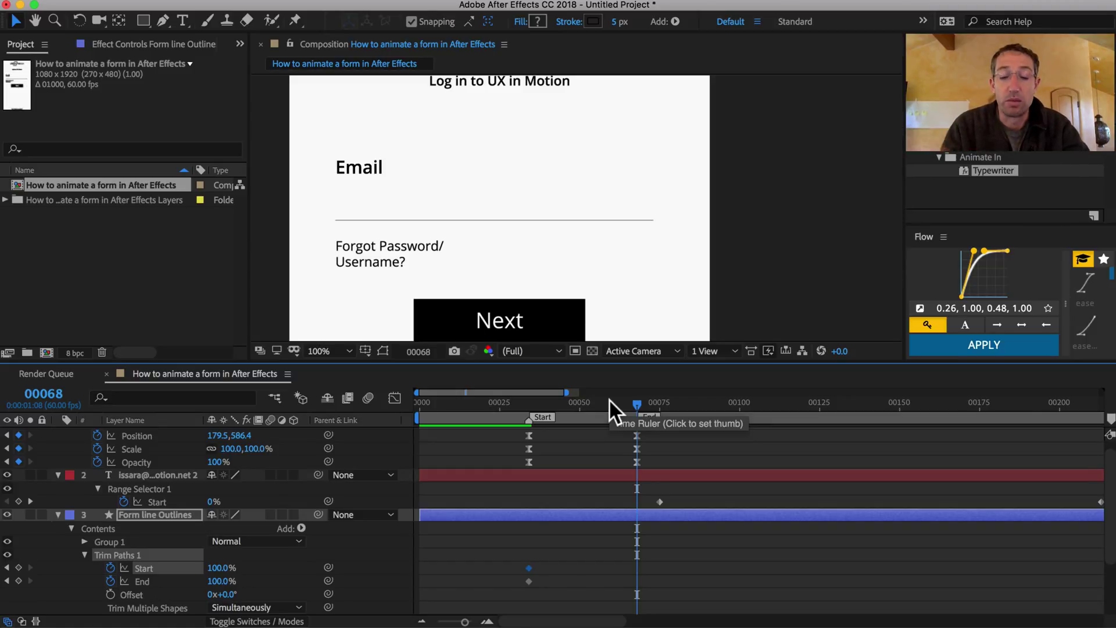
key(j)
key(k)
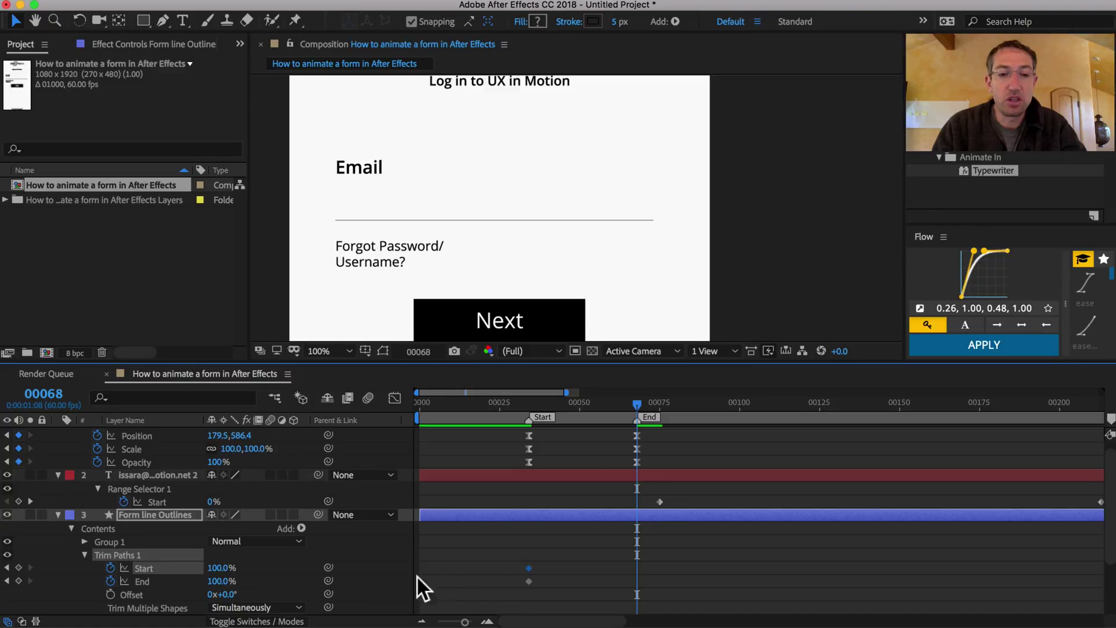
drag(221, 568, 183, 569)
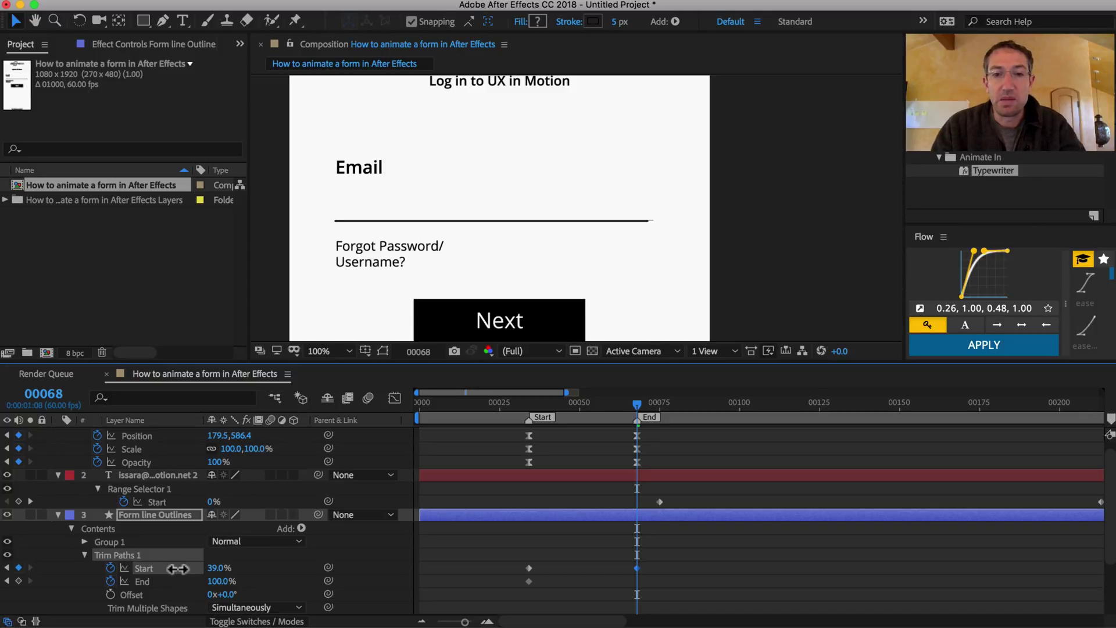
key(period)
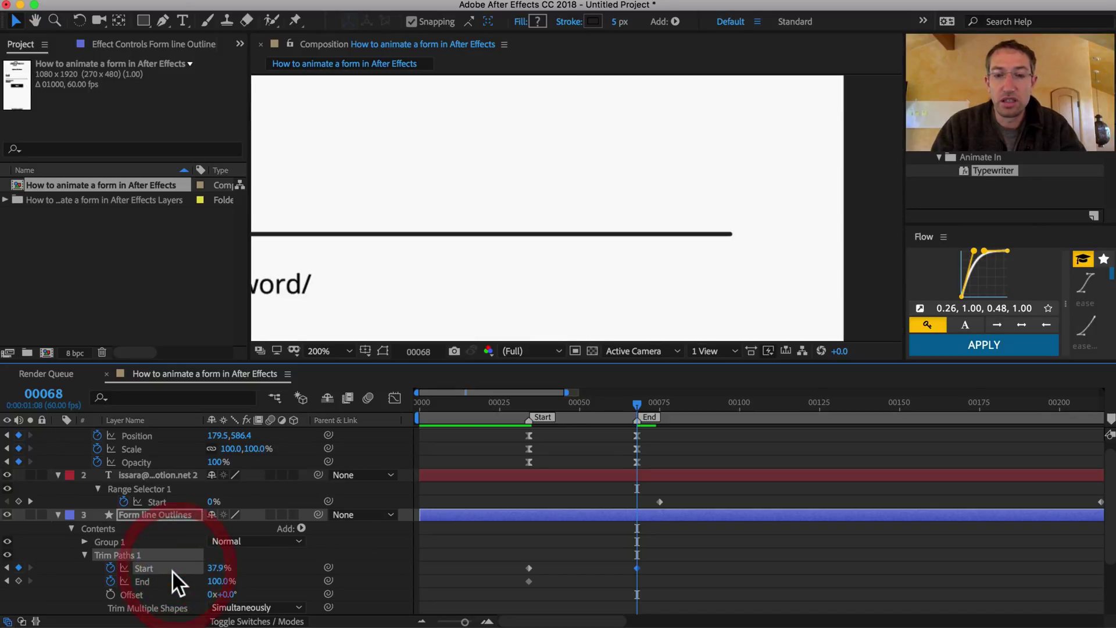
drag(219, 568, 211, 565)
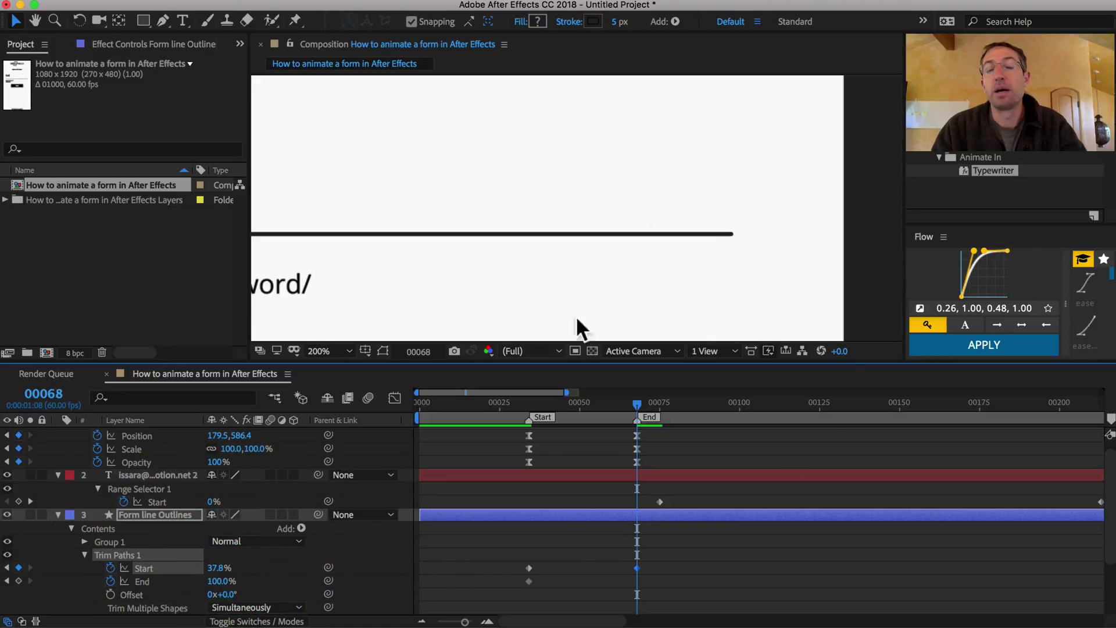
drag(605, 398, 626, 386)
key(comma)
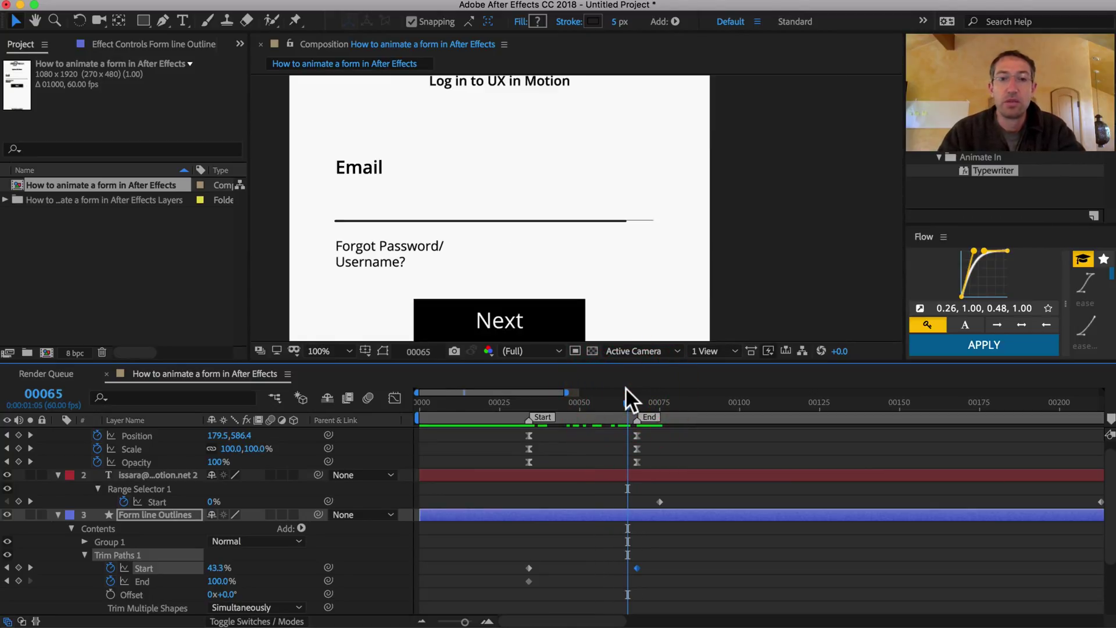
click(513, 546)
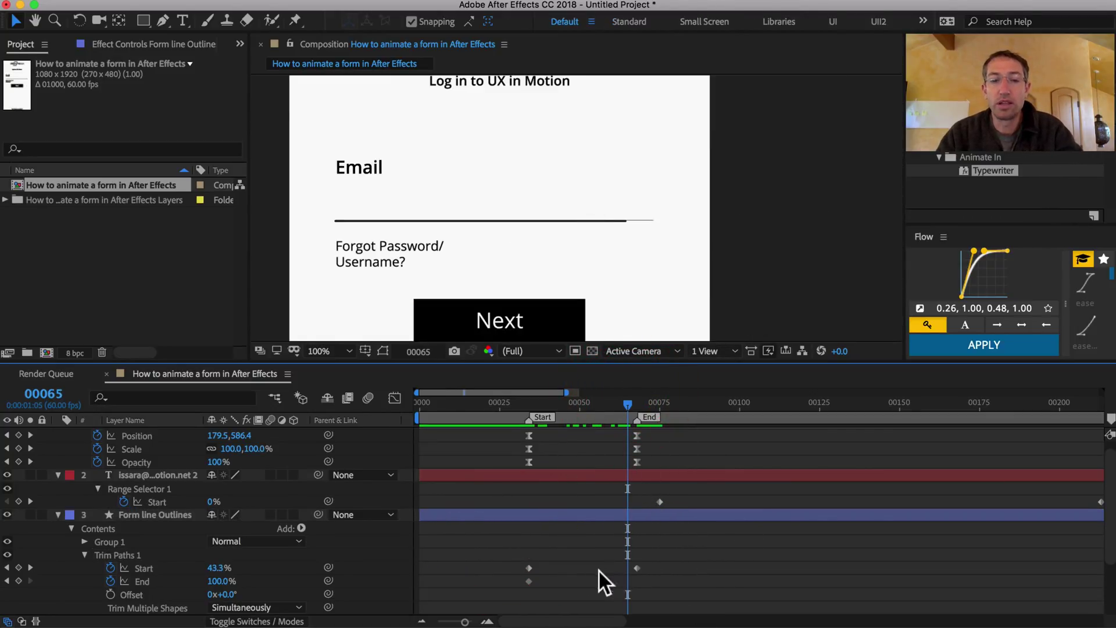
Delete the Trim Paths End keyframe and ease both Start keyframes with Flow's curve.
click(526, 580)
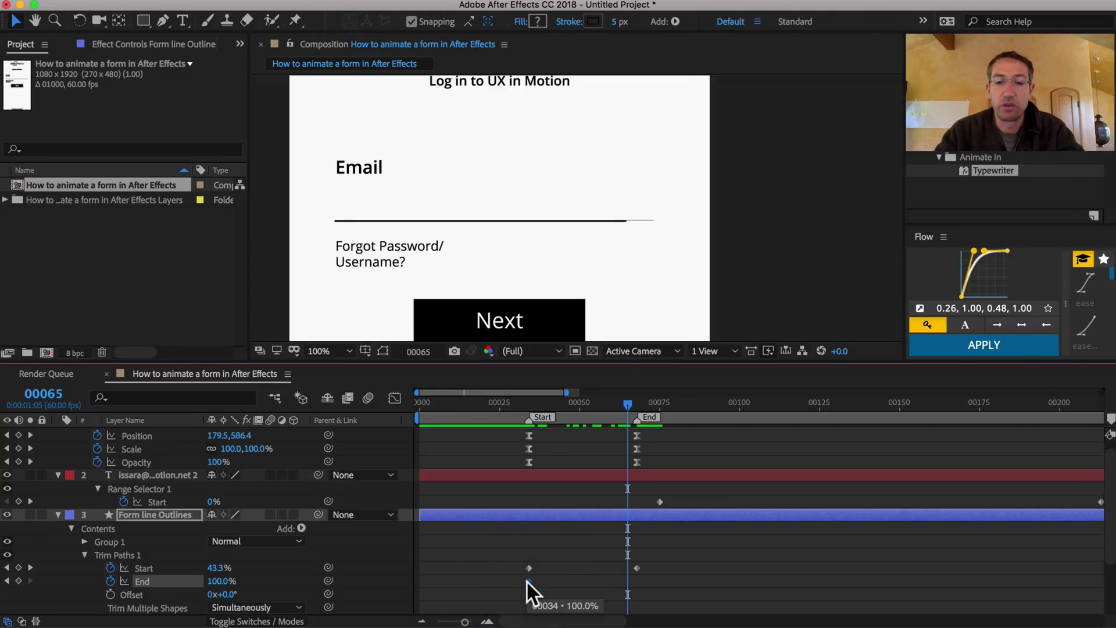
key(Delete)
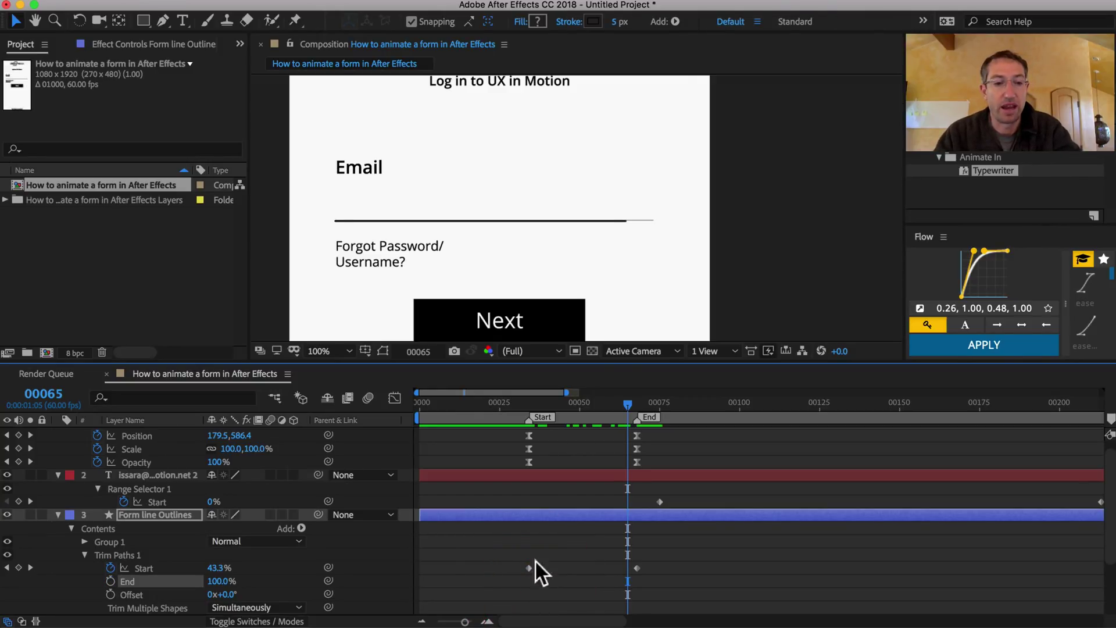
drag(486, 560, 723, 581)
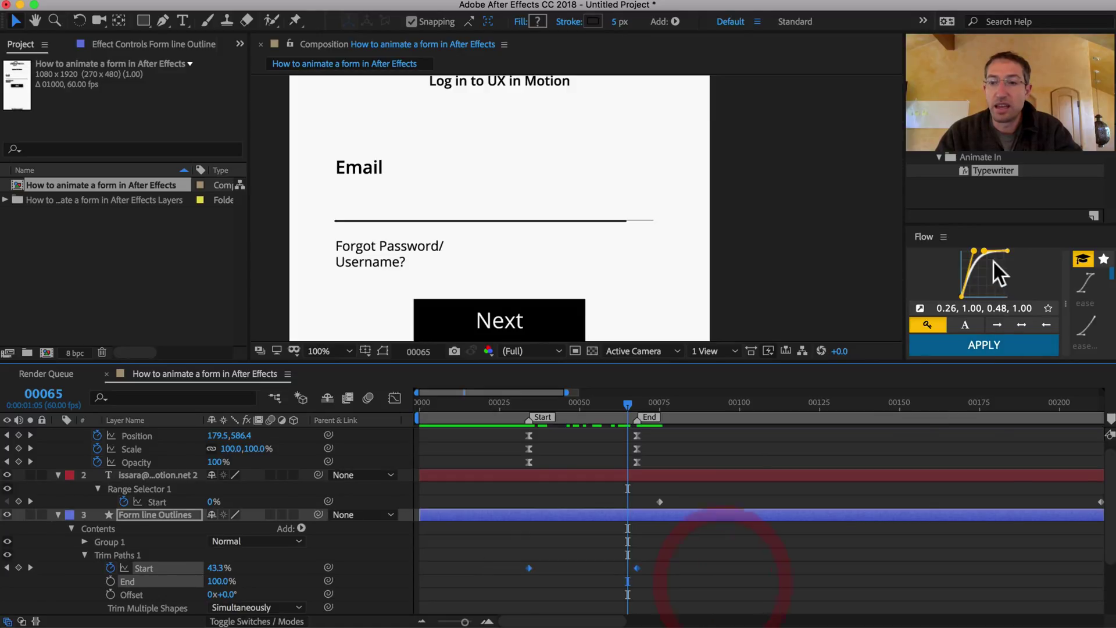
click(981, 345)
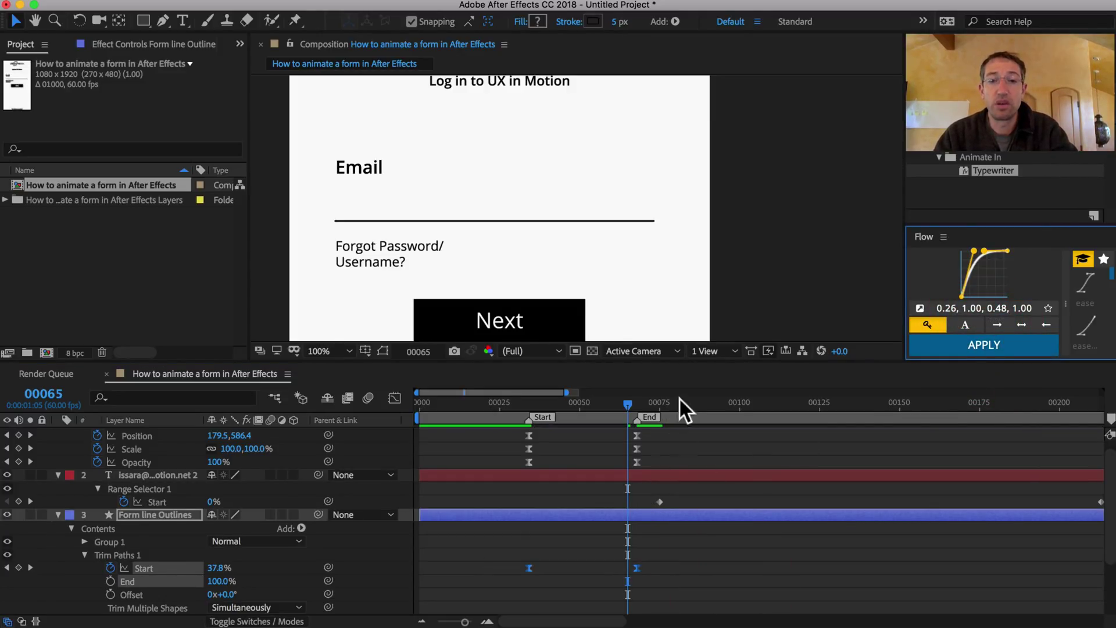
Preview the underline drawing in alongside the email typing.
click(665, 413)
key(space)
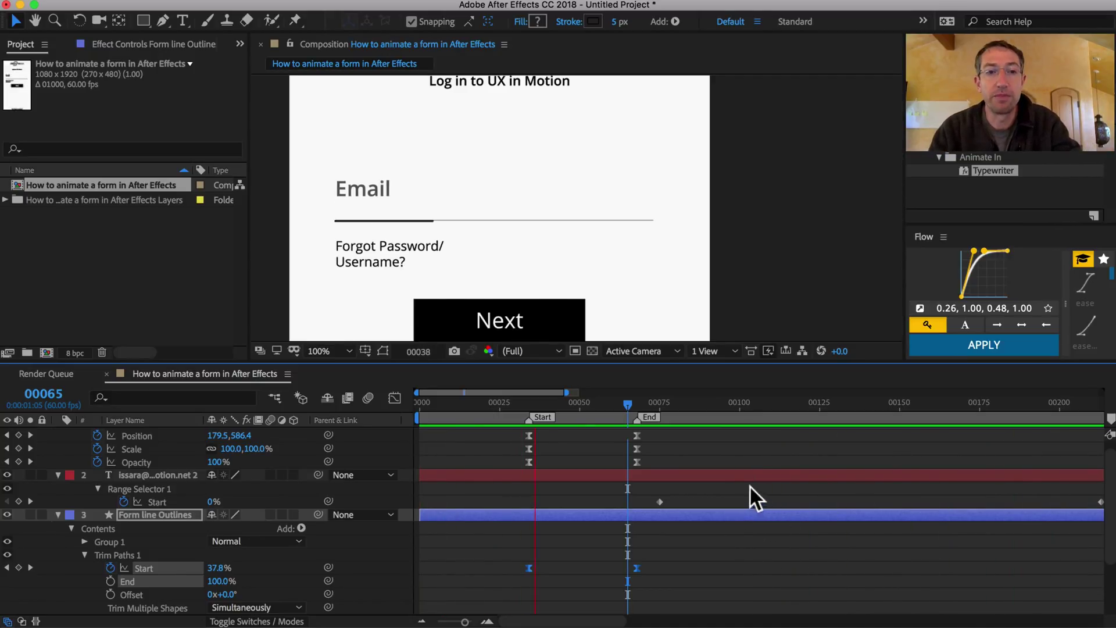
key(space)
scroll(284, 517, down, 1)
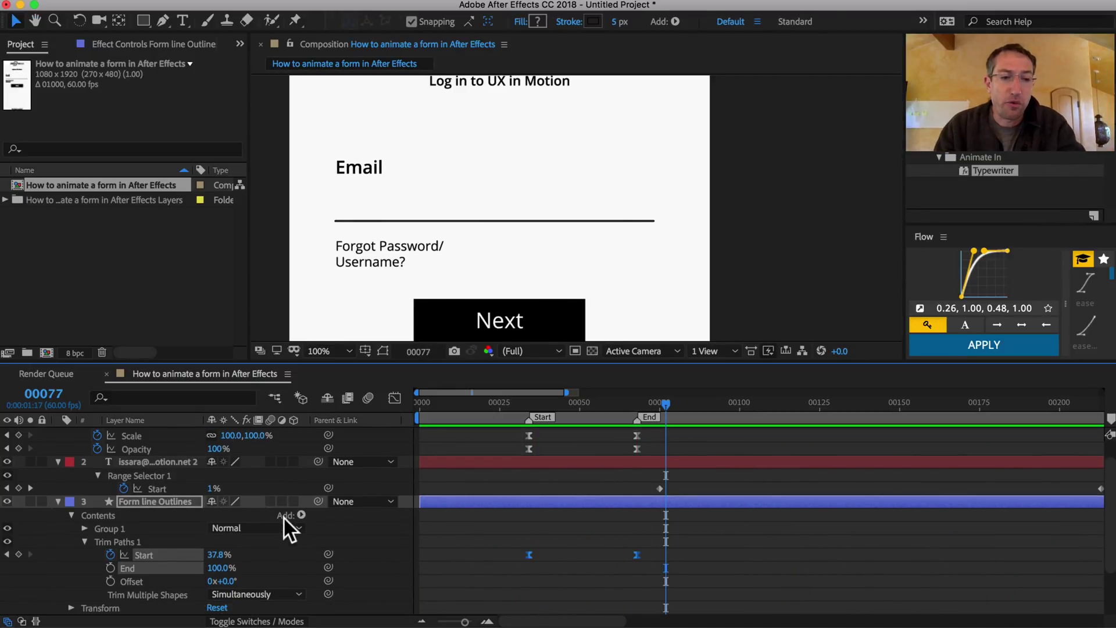
scroll(284, 517, down, 2)
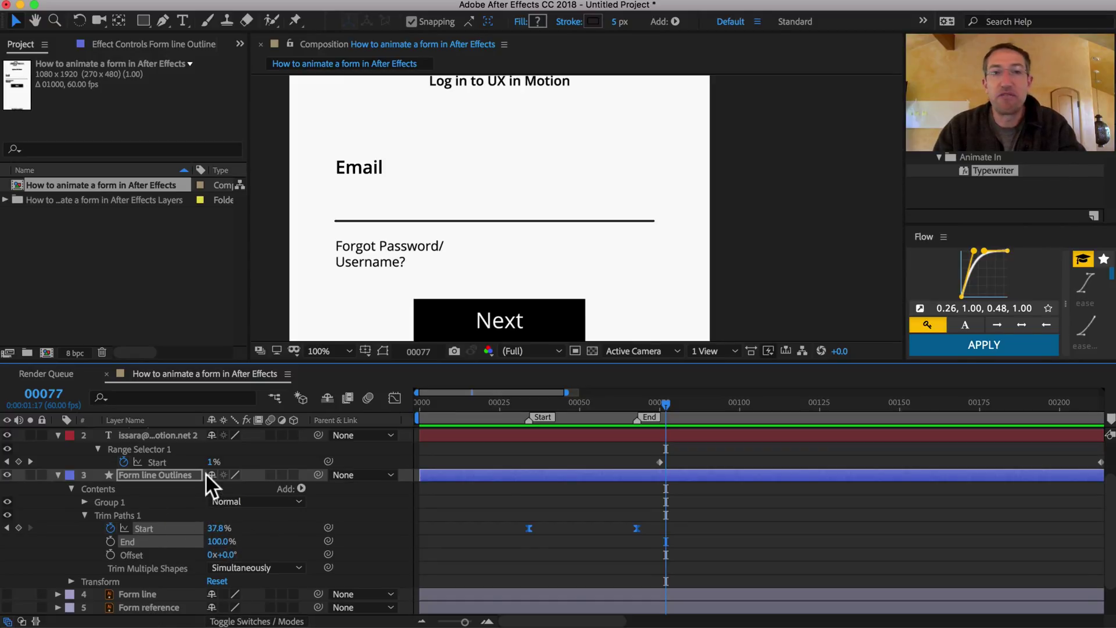
Change the form line's stroke colour to a bright cyan-blue.
click(592, 21)
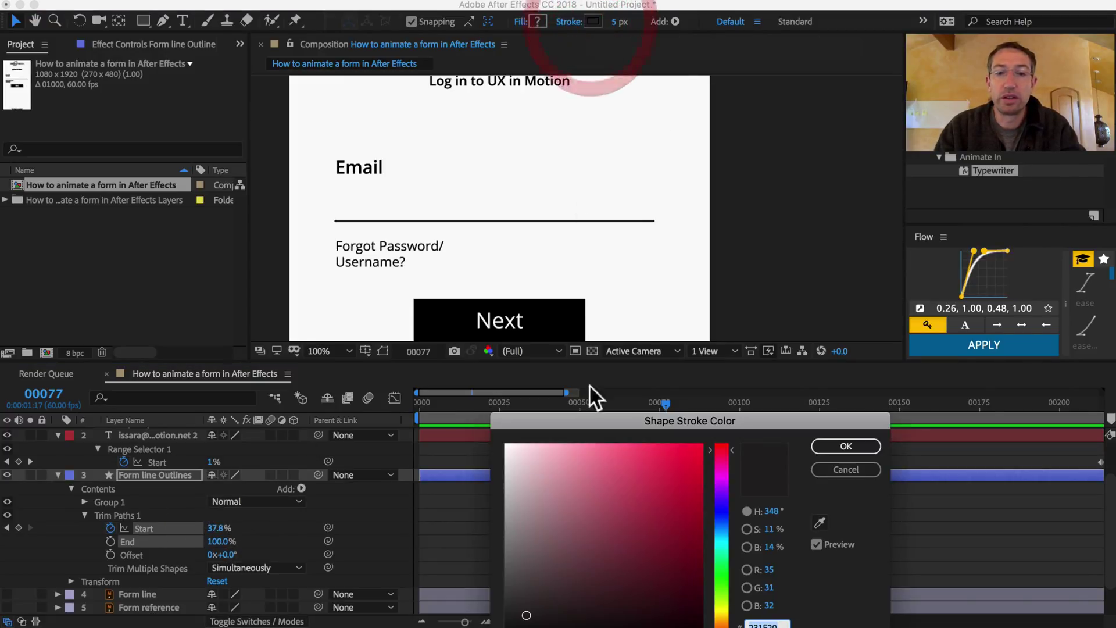
key(XF86MonBrightnessUp)
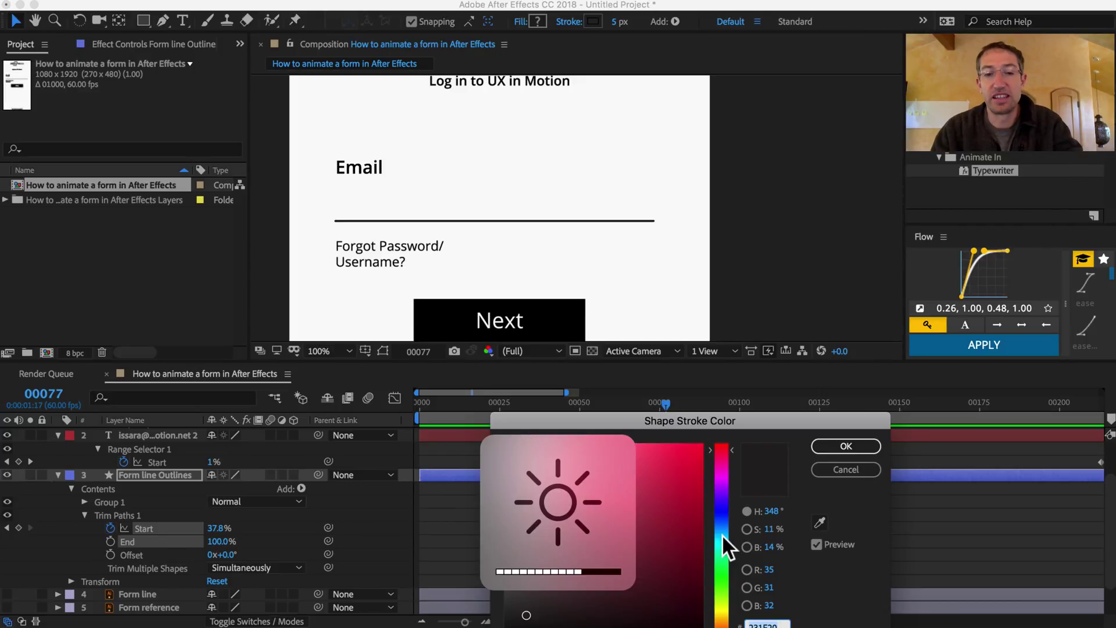
key(XF86MonBrightnessUp)
key(XF86MonBrightnessUp)
key(XF86MonBrightnessUp)
drag(721, 539, 721, 529)
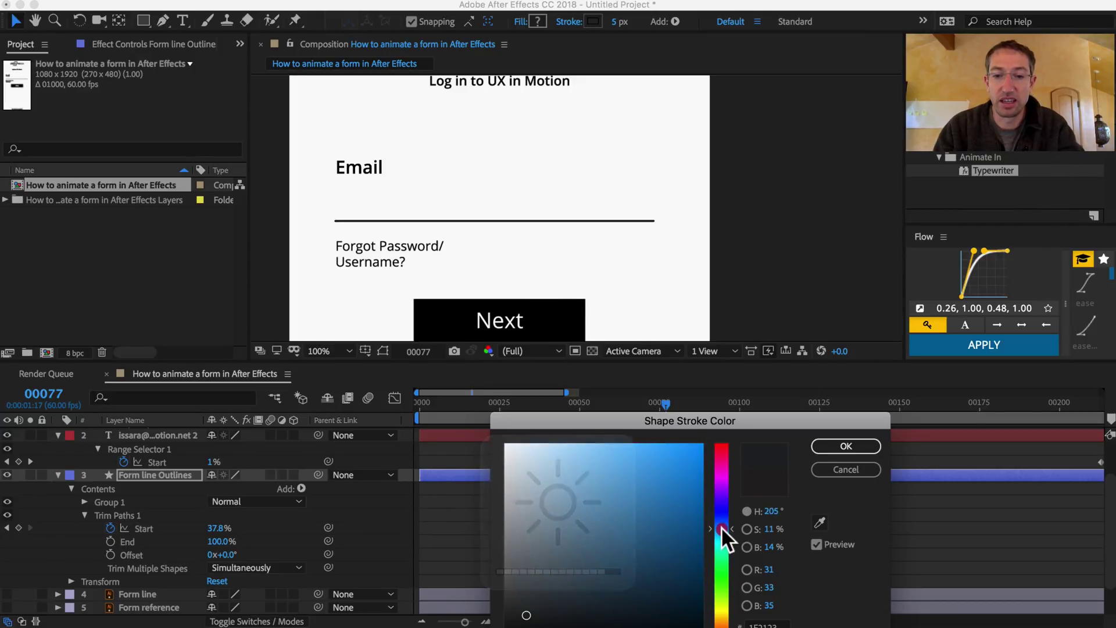
click(683, 476)
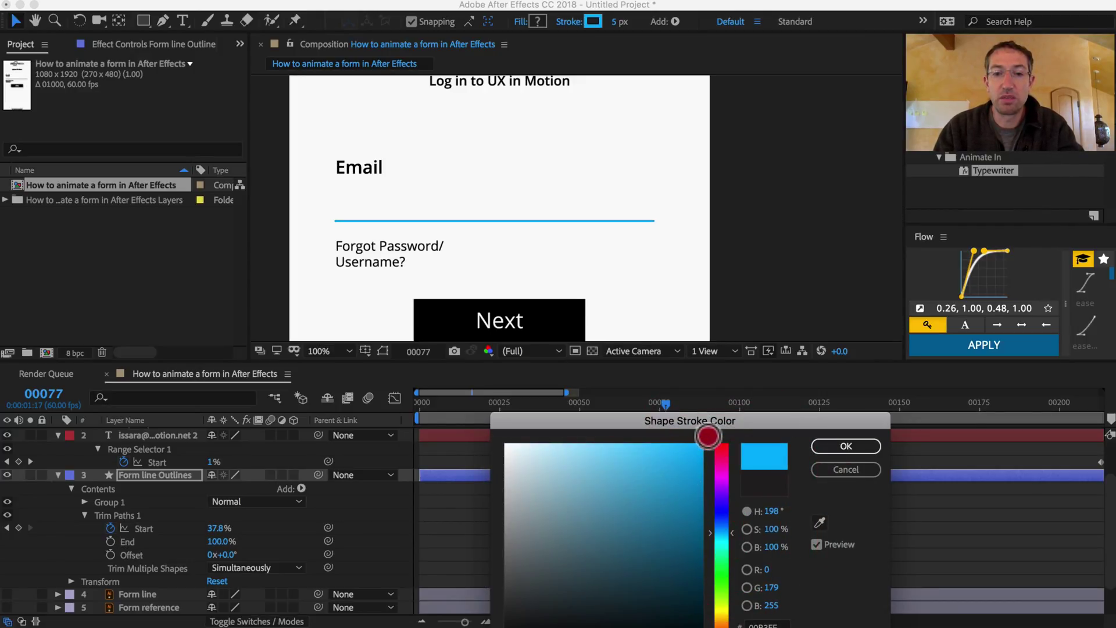
key(Return)
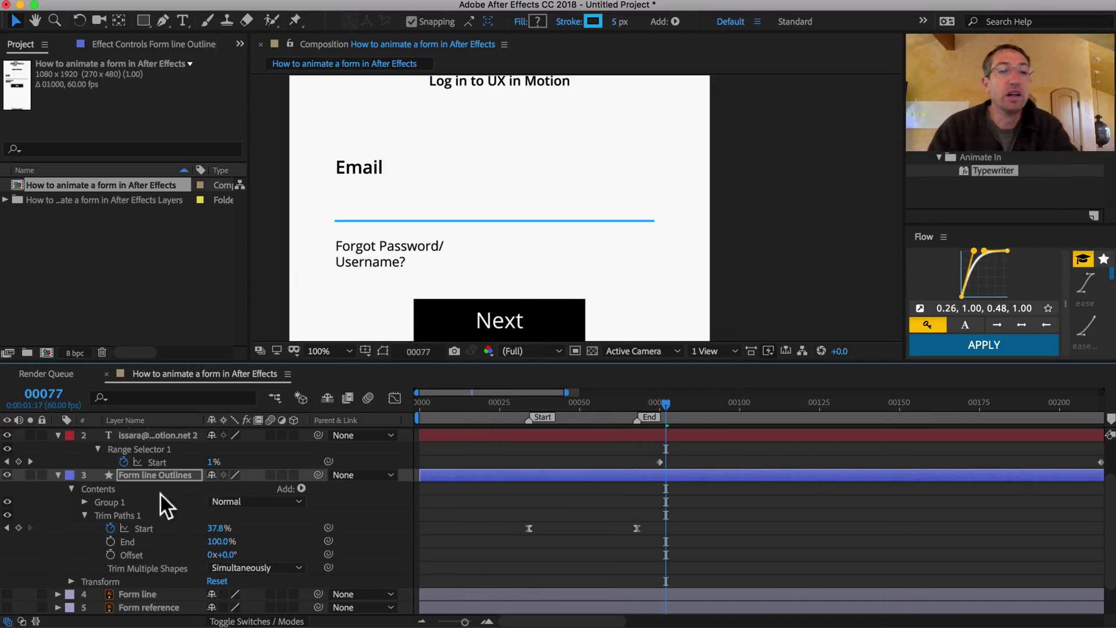
Recheck the Form line Outlines stroke colour and scrub back to watch the blue line draw in.
click(155, 475)
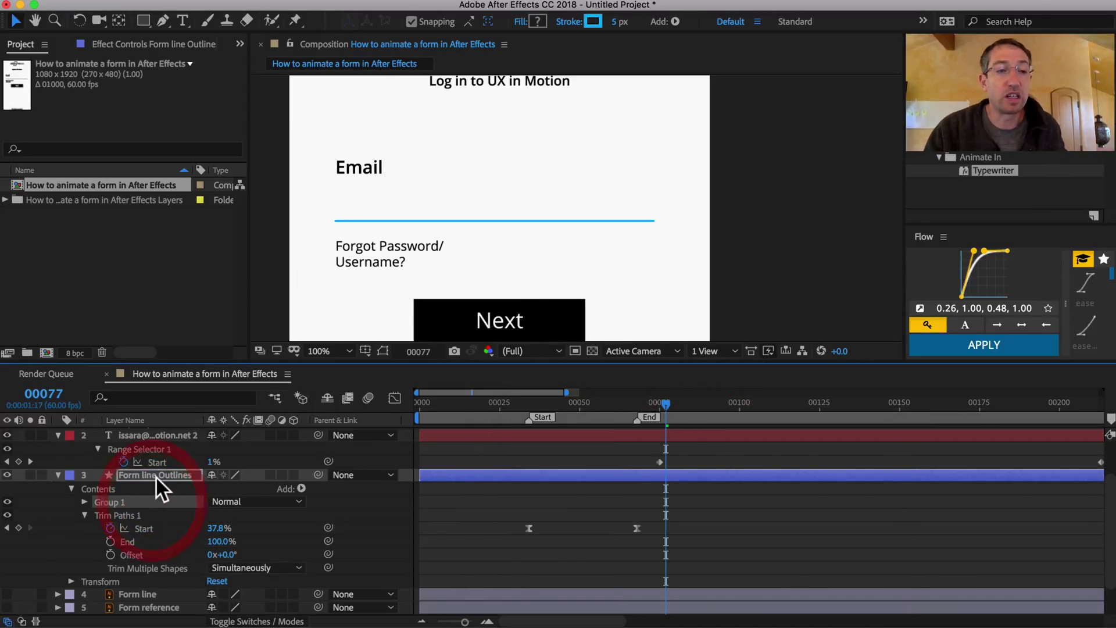
click(592, 17)
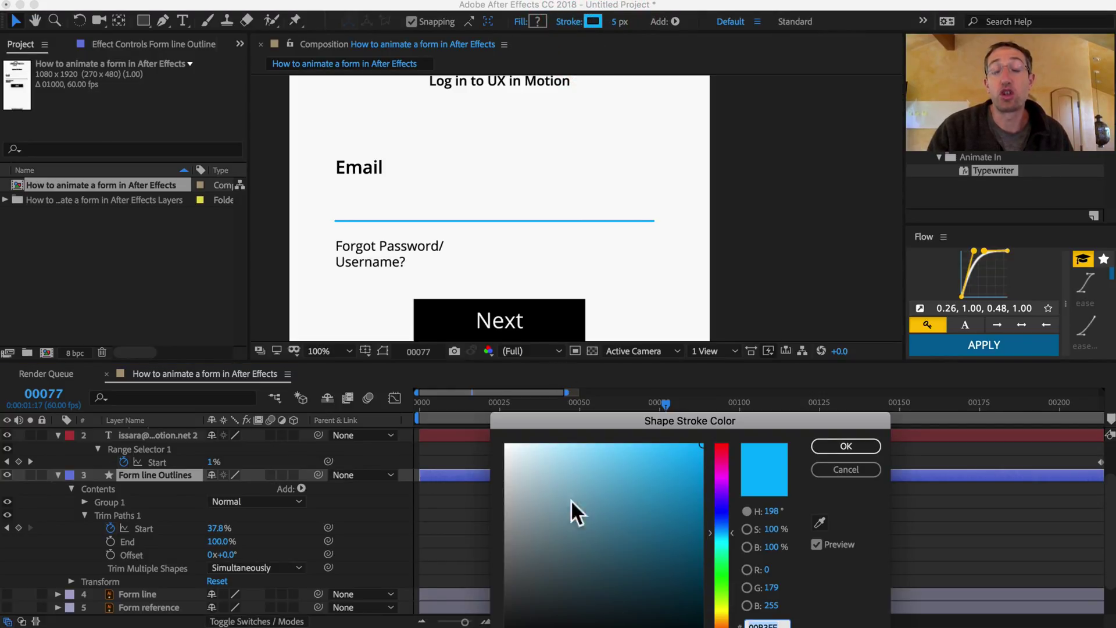
click(838, 470)
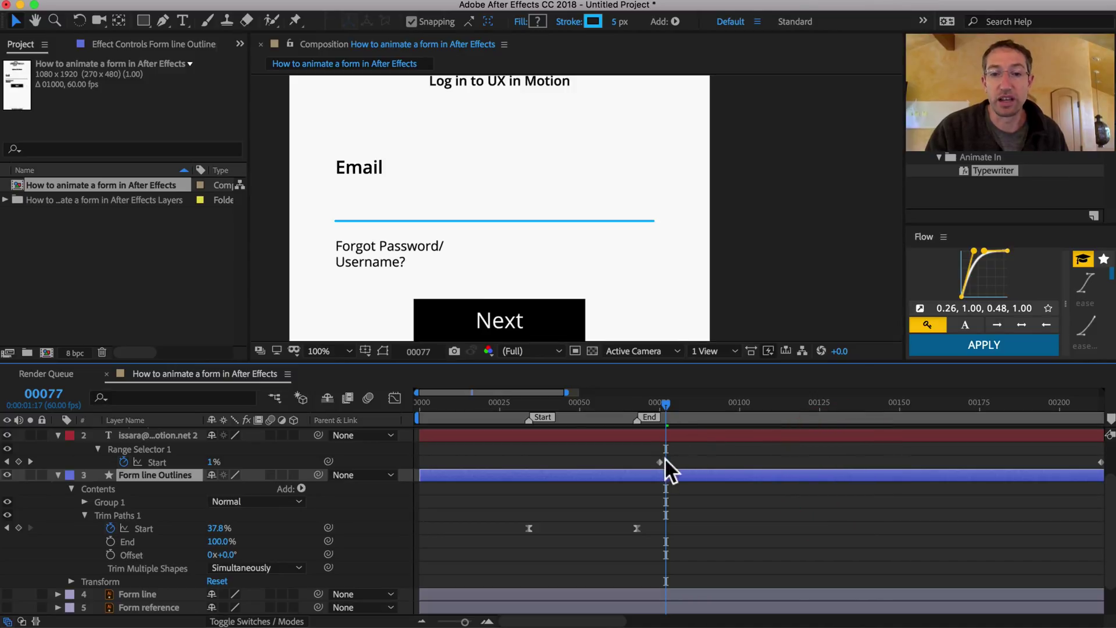
mouse_move(637, 404)
mouse_down()
mouse_move(494, 398)
mouse_move(621, 389)
mouse_move(521, 376)
mouse_move(604, 383)
mouse_move(709, 407)
mouse_move(752, 448)
mouse_up()
Add Trim Paths Start and End keyframes at frame 257, then move to frame 291.
key(minus)
key(minus)
drag(550, 399, 744, 402)
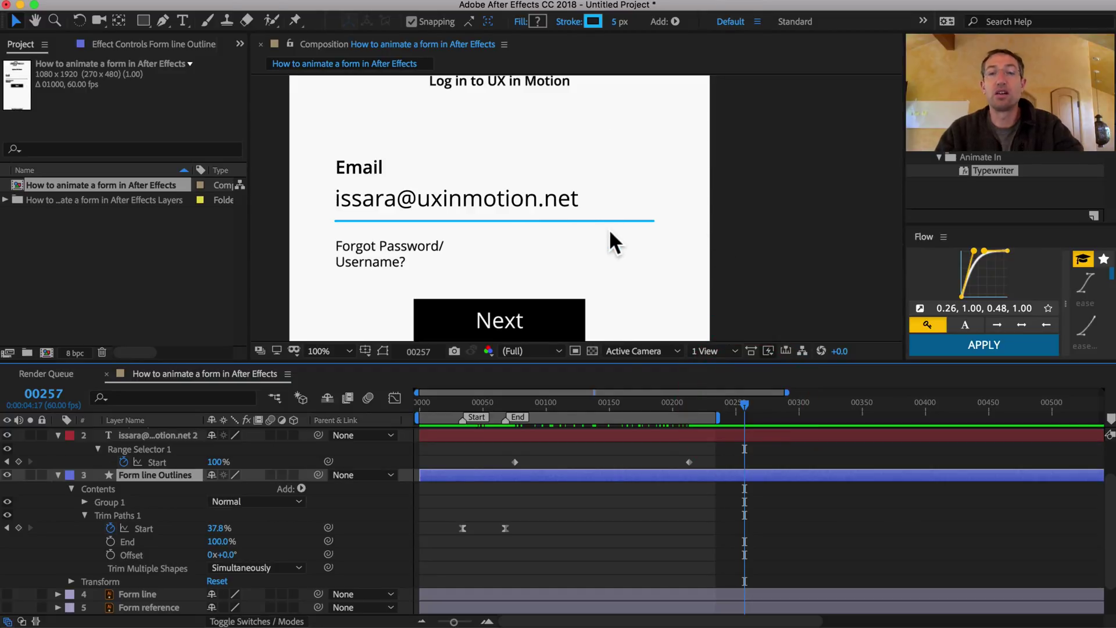
drag(591, 249, 576, 250)
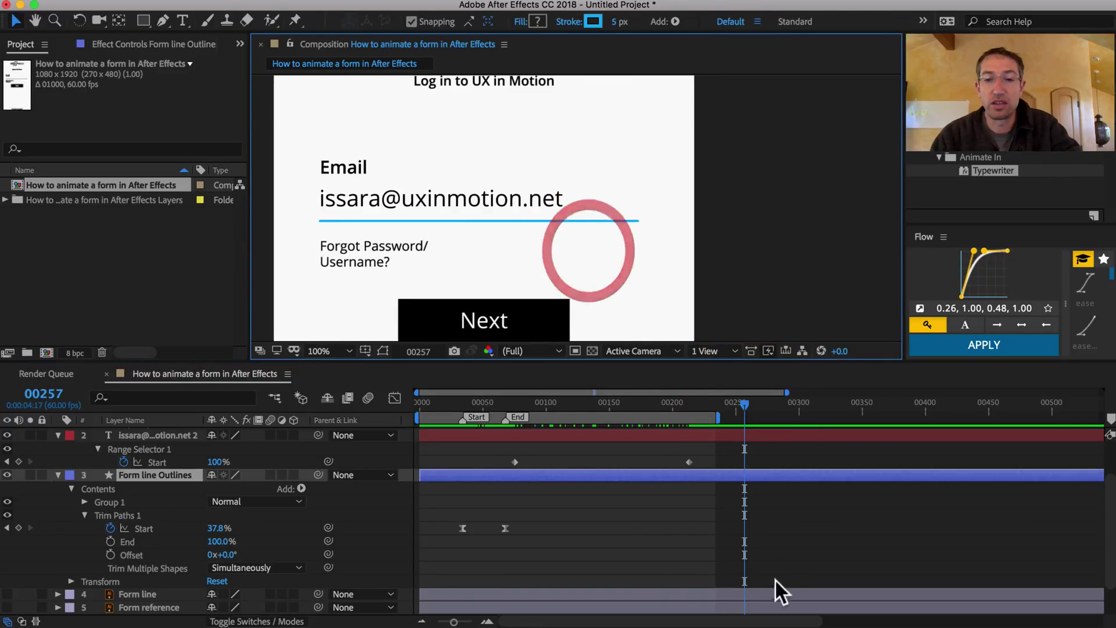
click(505, 528)
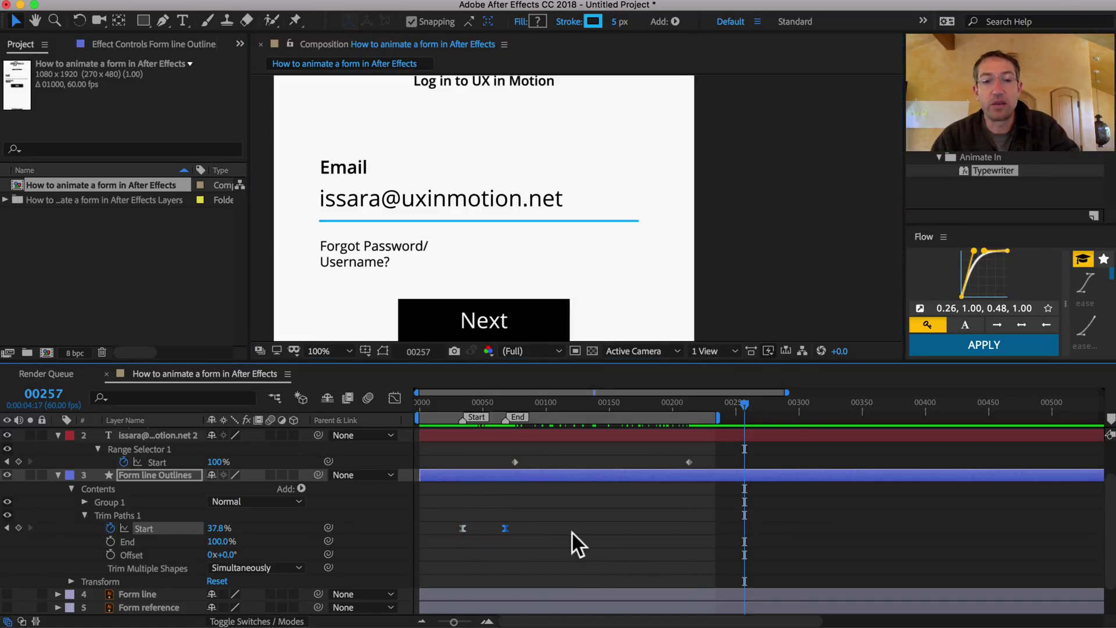
key(super+v)
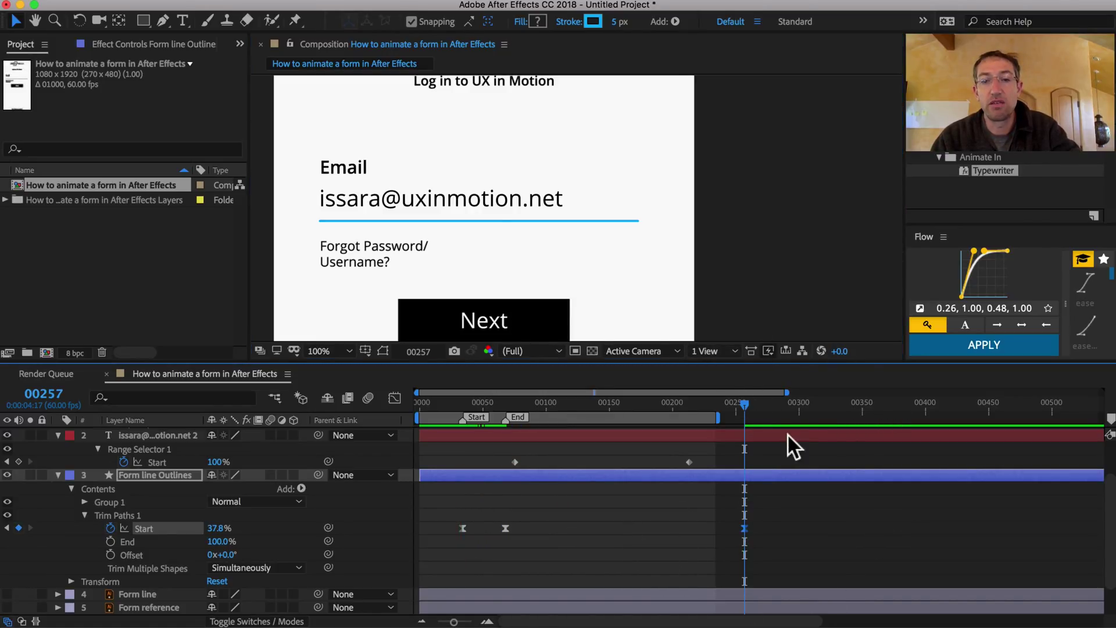
click(110, 542)
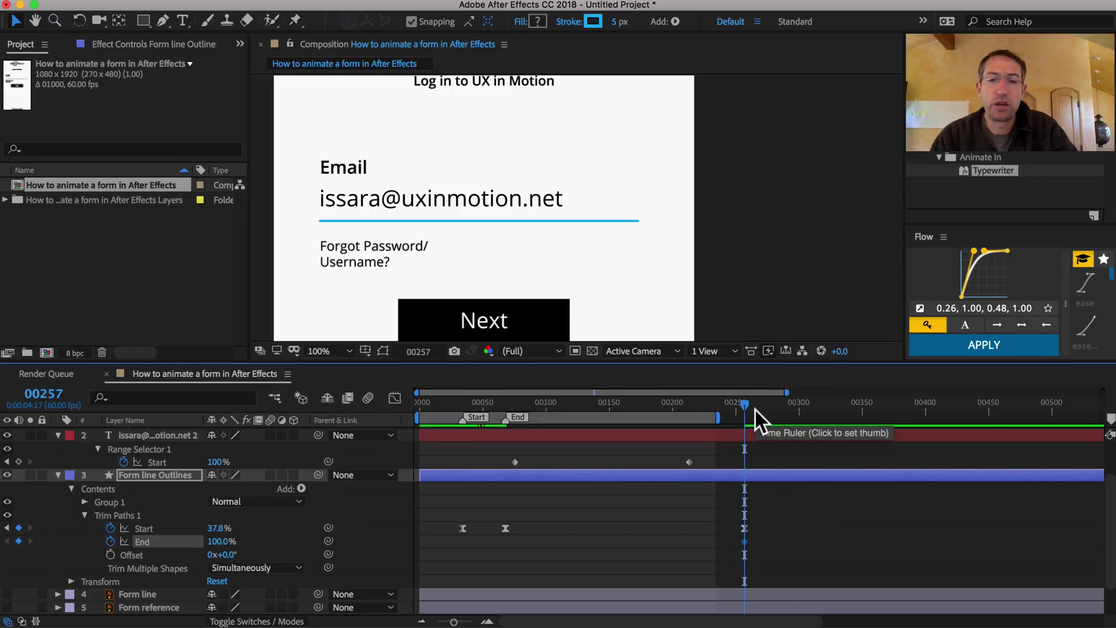
key(Page_Down)
key(Page_Down)
key(Page_Down)
key(Page_Down)
key(Page_Down)
key(Page_Down)
key(Page_Down)
key(Page_Down)
key(Page_Down)
key(Page_Down)
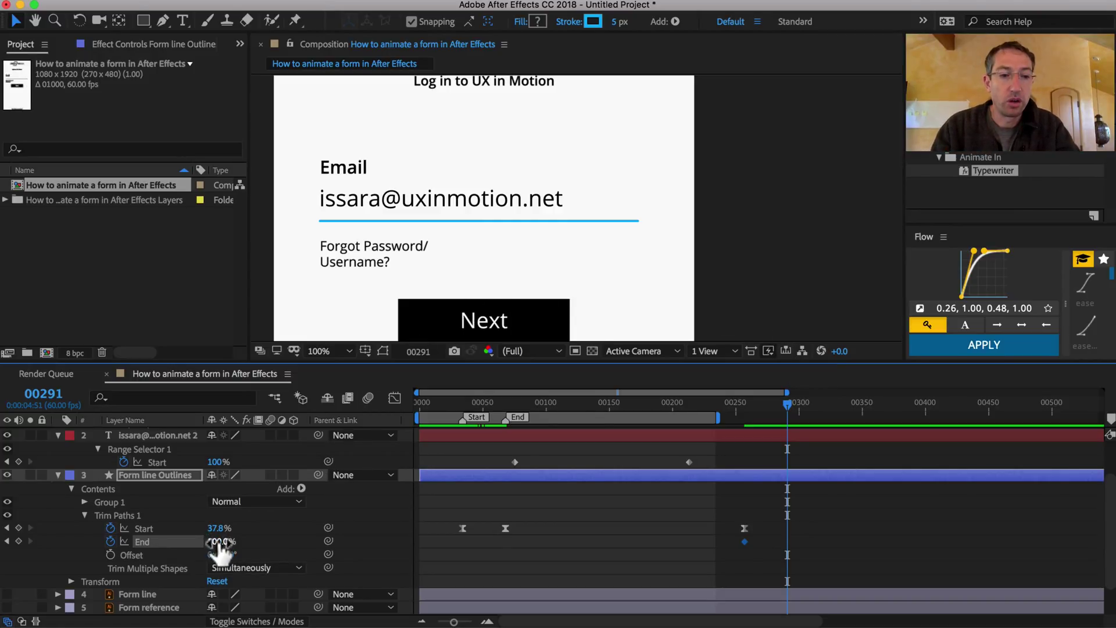
At frame 291 set Trim Start to 0% and End to about 9.7%, easing both keyframes with Flow.
drag(219, 528, 128, 543)
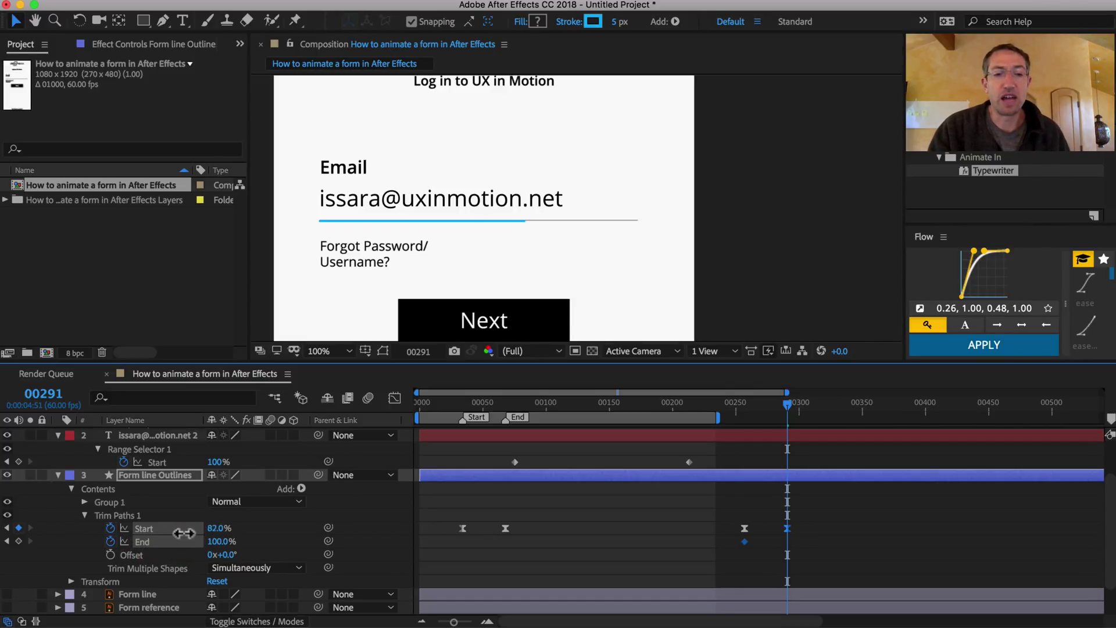
drag(116, 544, 108, 534)
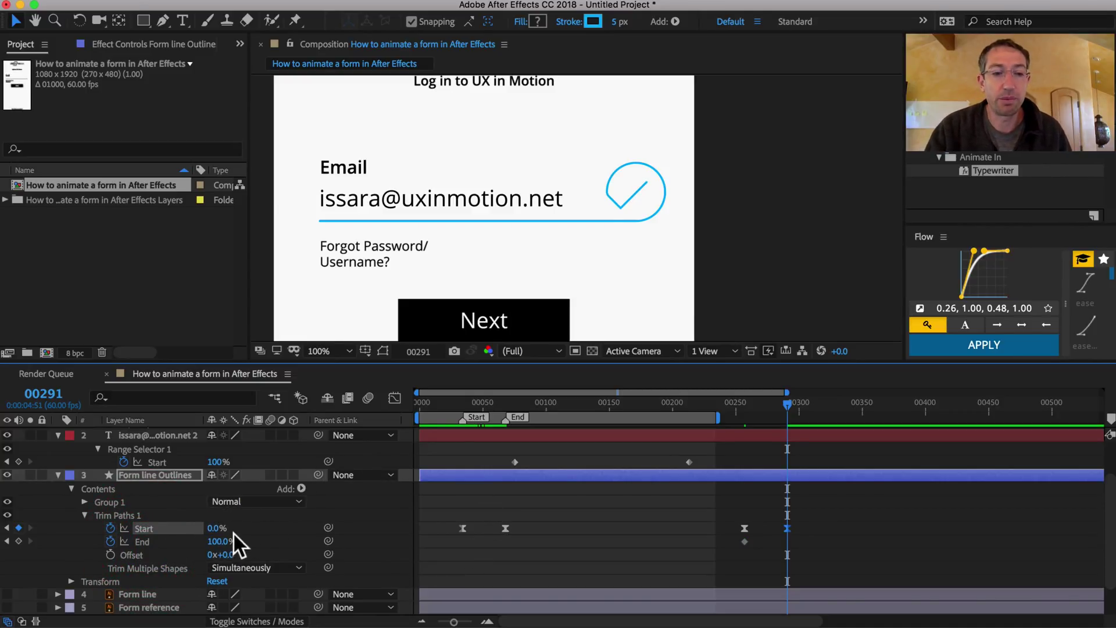
drag(221, 543, 224, 544)
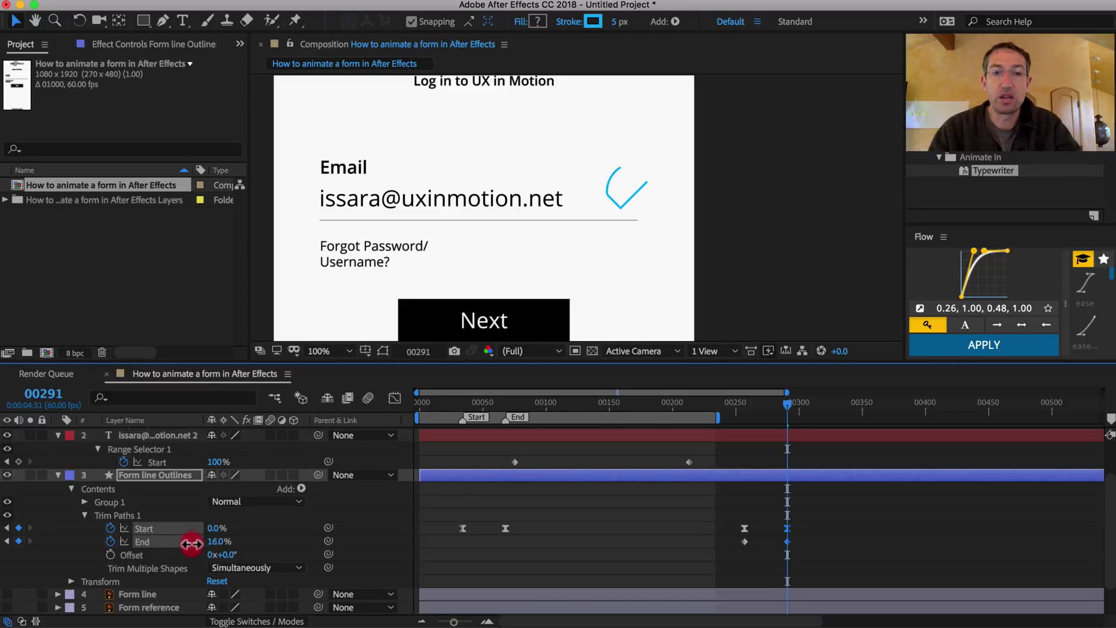
drag(191, 545, 184, 548)
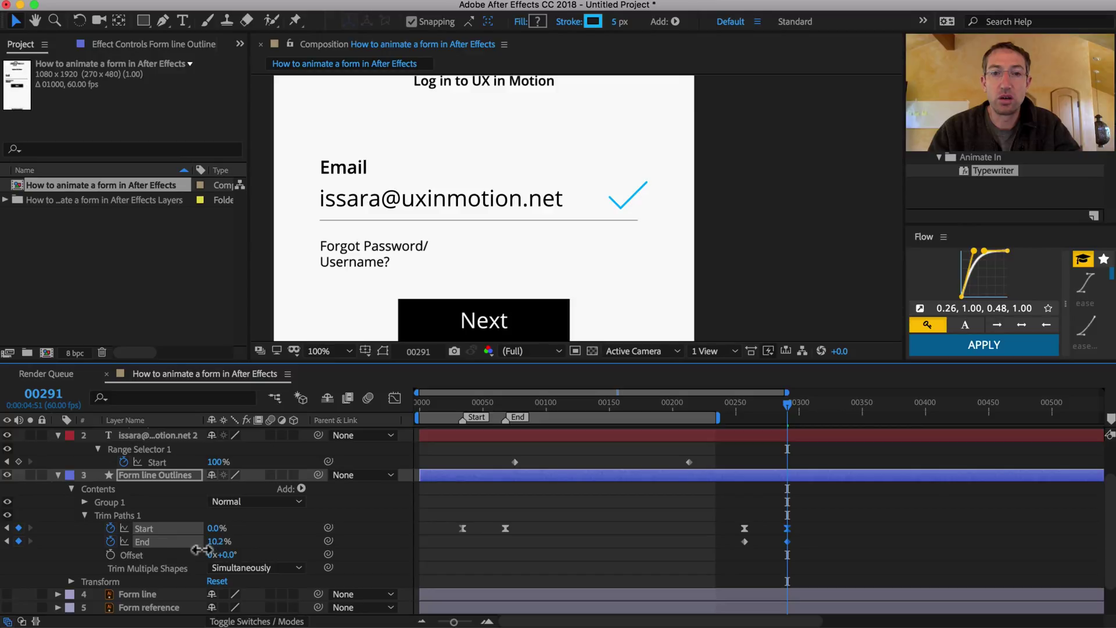
drag(200, 548, 202, 548)
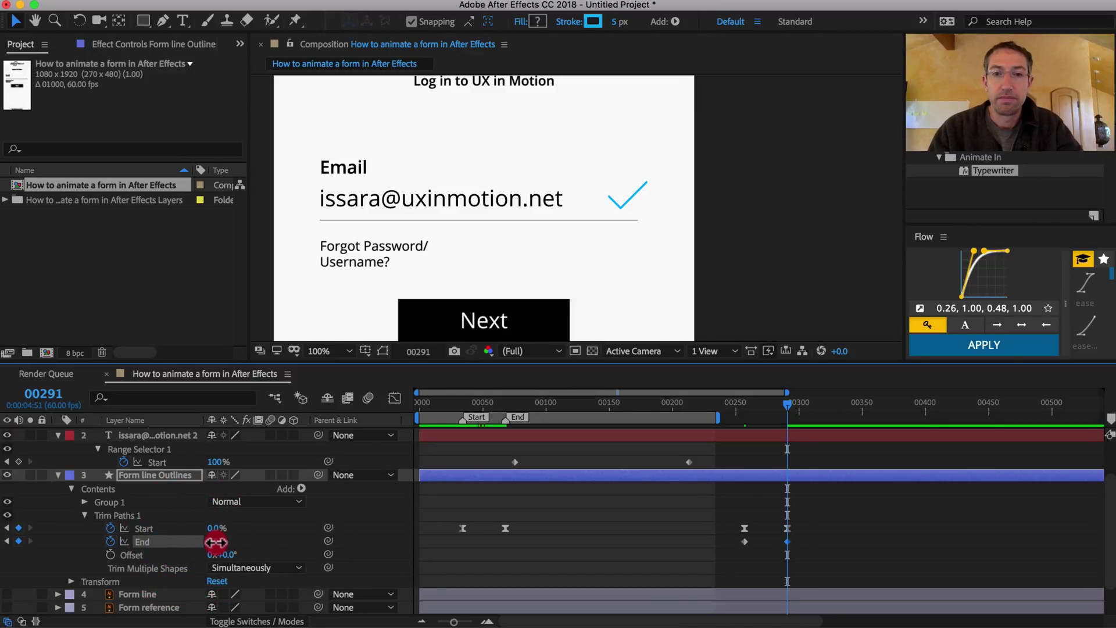
drag(216, 544, 217, 591)
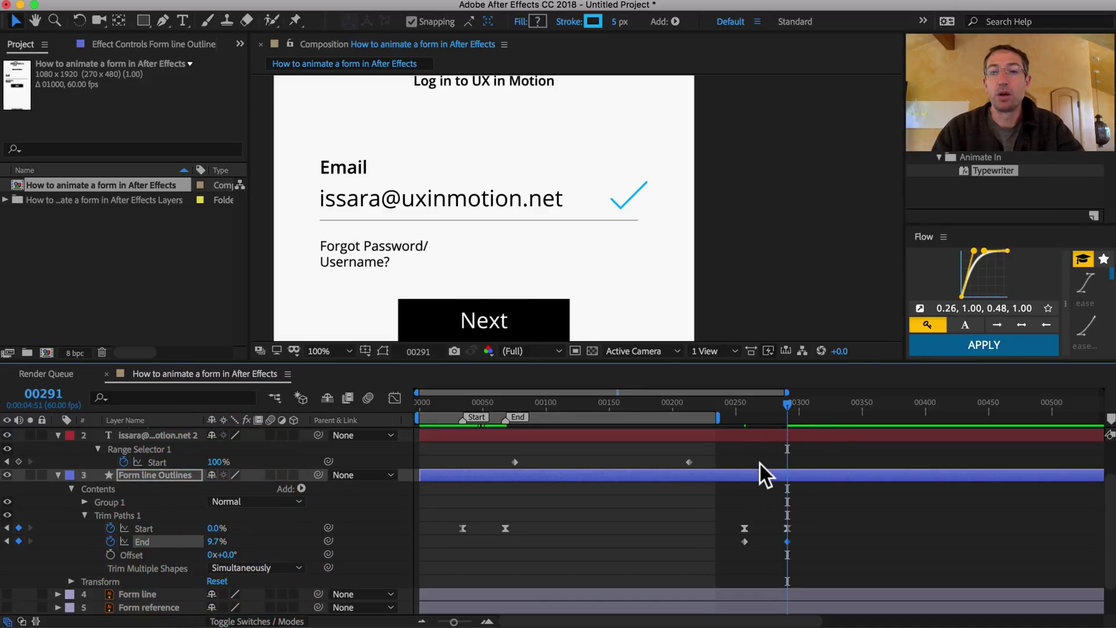
drag(725, 505, 824, 554)
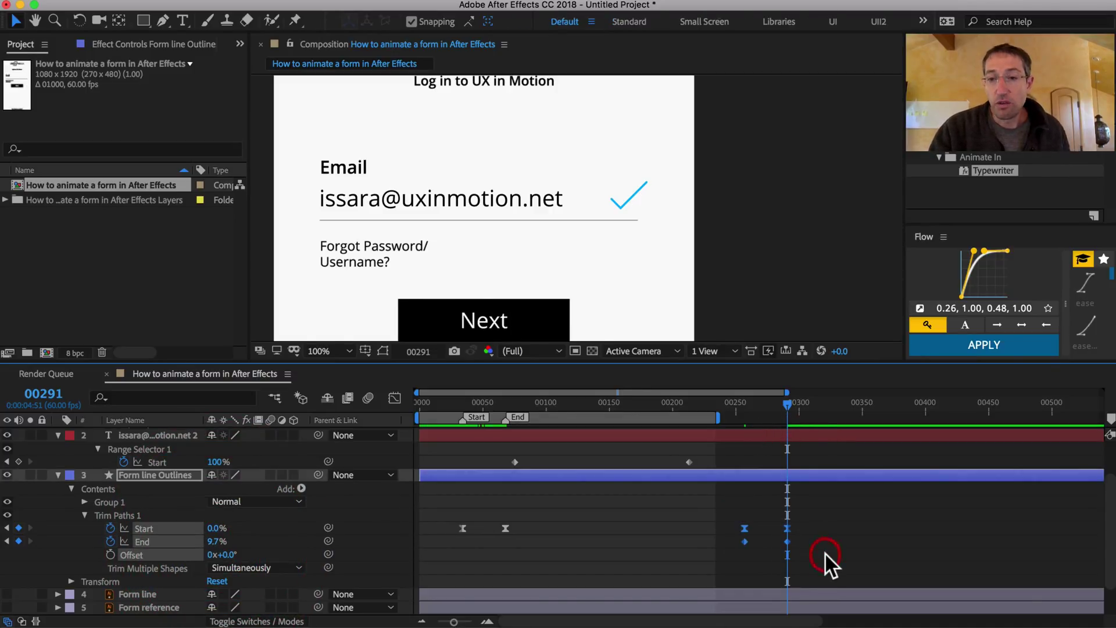
click(978, 347)
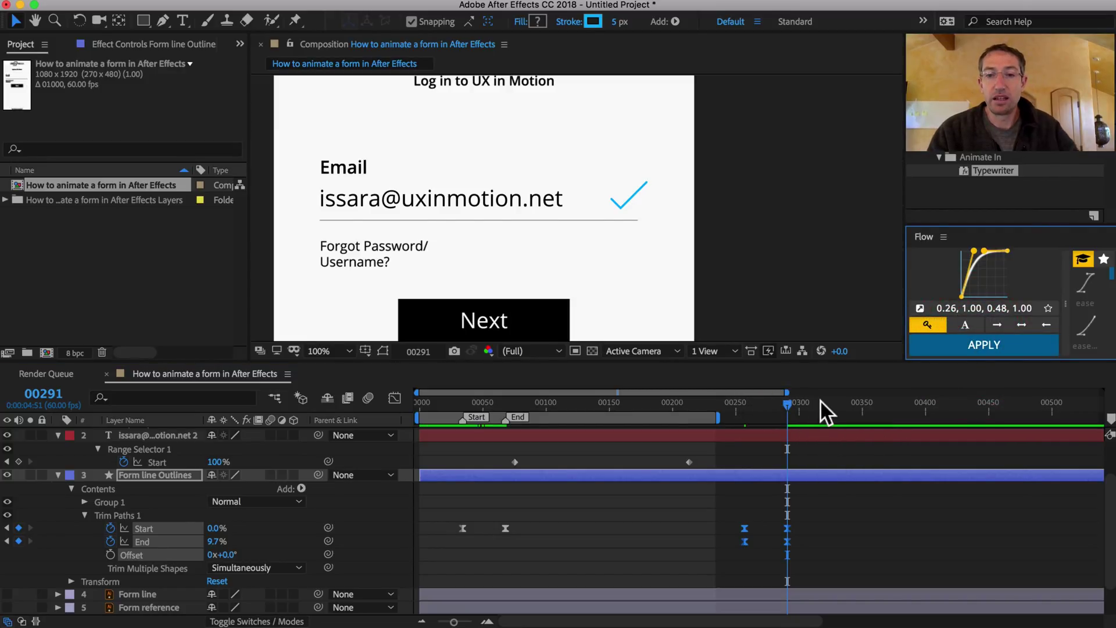
End the work area at frame 355 and preview the full login screen, fitted and enlarged.
drag(821, 401, 866, 410)
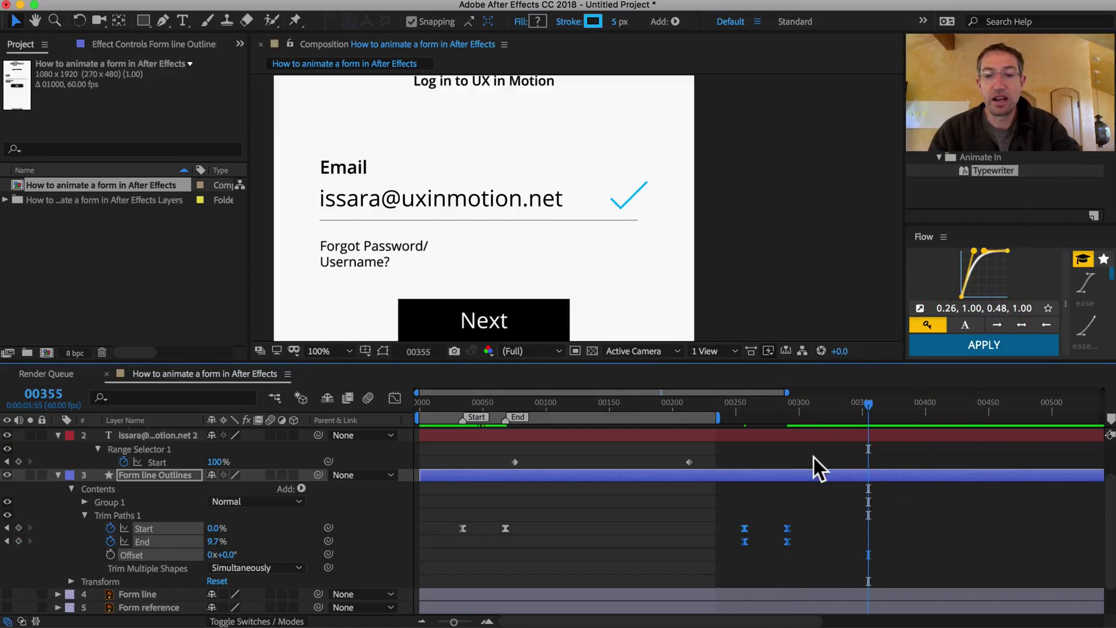
key(n)
key(shift+slash)
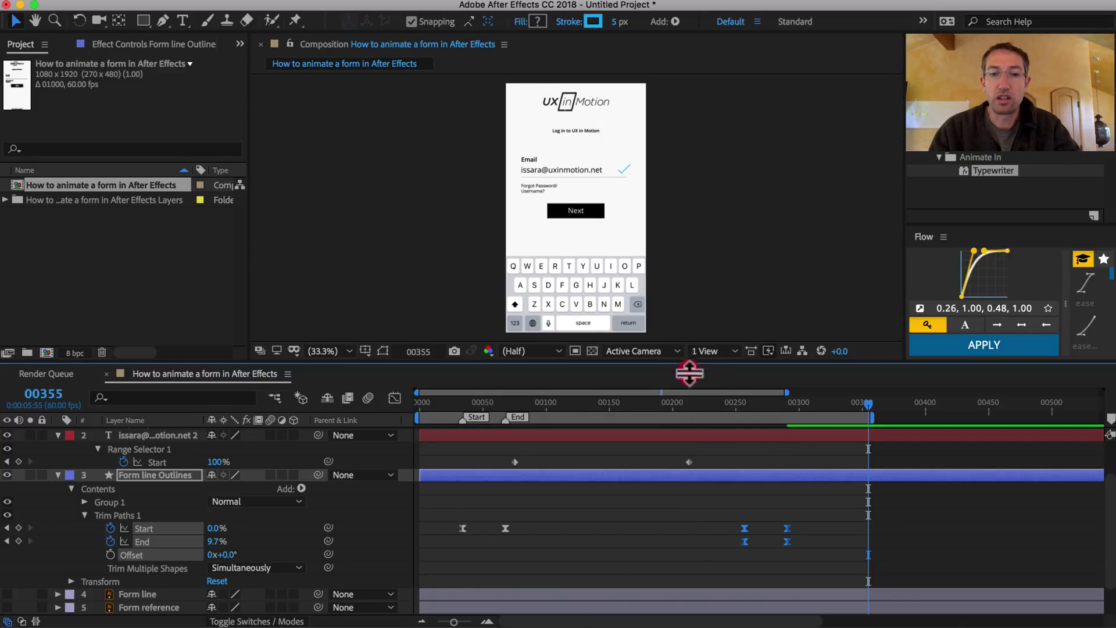
drag(692, 364, 705, 477)
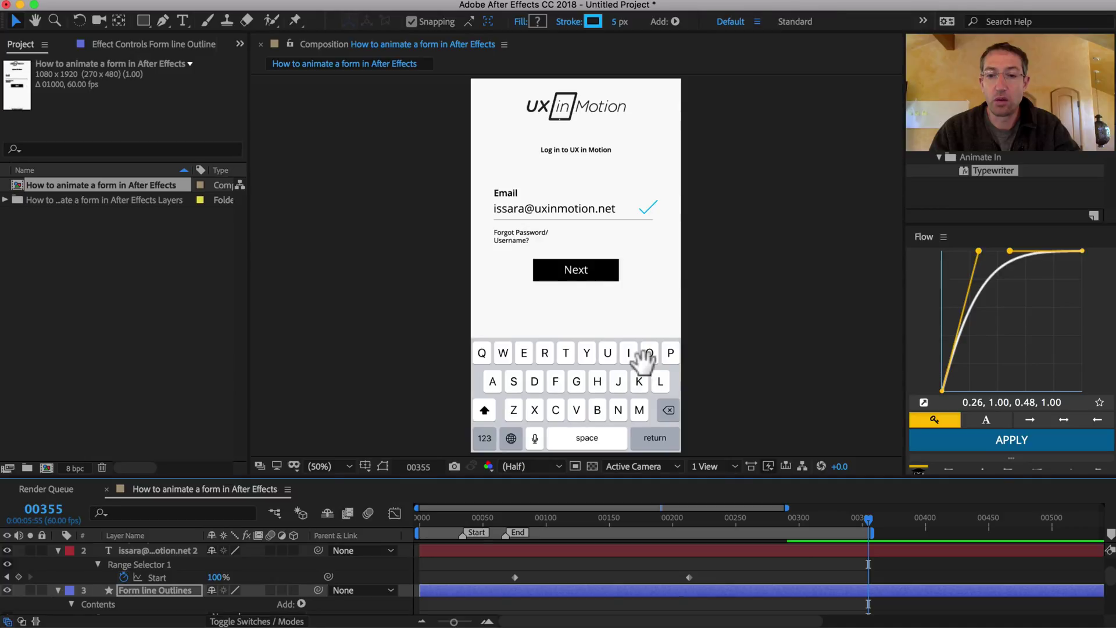
key(space)
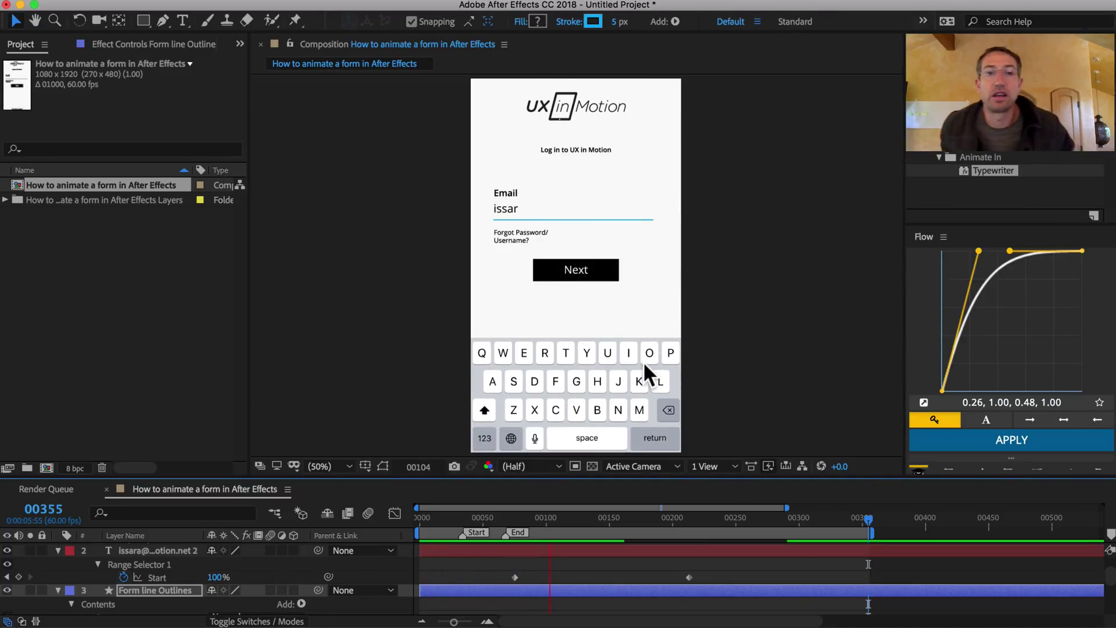